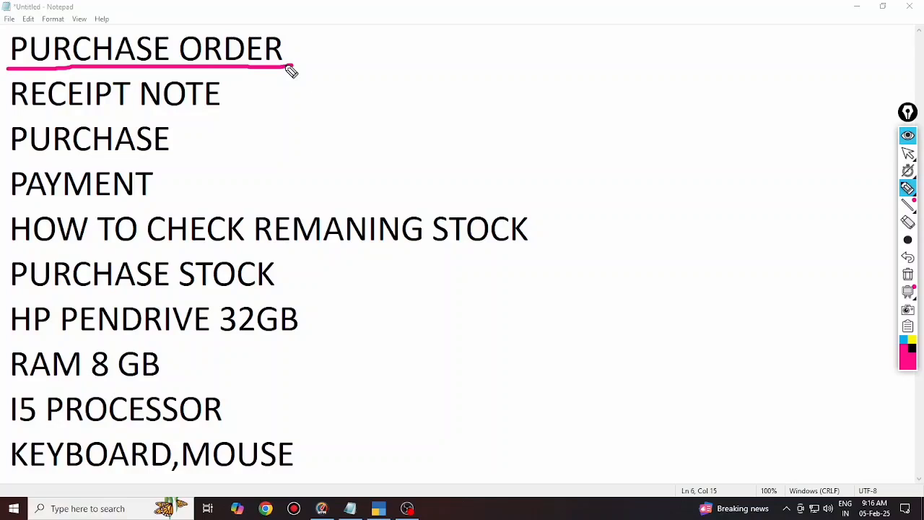
# Circle PURCHASE ORDER and RECEIPT NOTE with the pen, linking them to circled handwritten quantities 10 and 8, with a circled 2 beside them.
pyautogui.moveTo(3, 32)
pyautogui.mouseDown()
pyautogui.moveTo(82, 12)
pyautogui.moveTo(265, 7)
pyautogui.moveTo(317, 61)
pyautogui.moveTo(288, 78)
pyautogui.moveTo(7, 84)
pyautogui.moveTo(5, 38)
pyautogui.mouseUp()
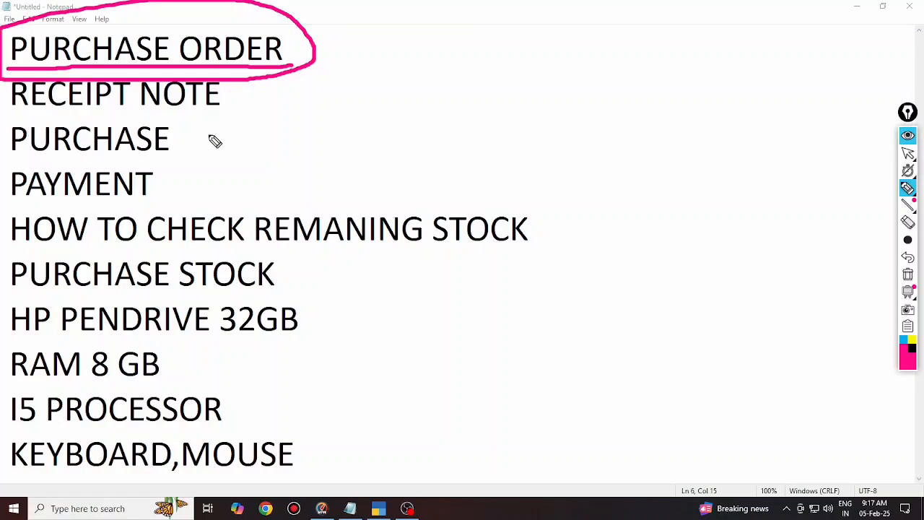
pyautogui.moveTo(306, 53)
pyautogui.mouseDown()
pyautogui.moveTo(353, 126)
pyautogui.moveTo(281, 168)
pyautogui.mouseUp()
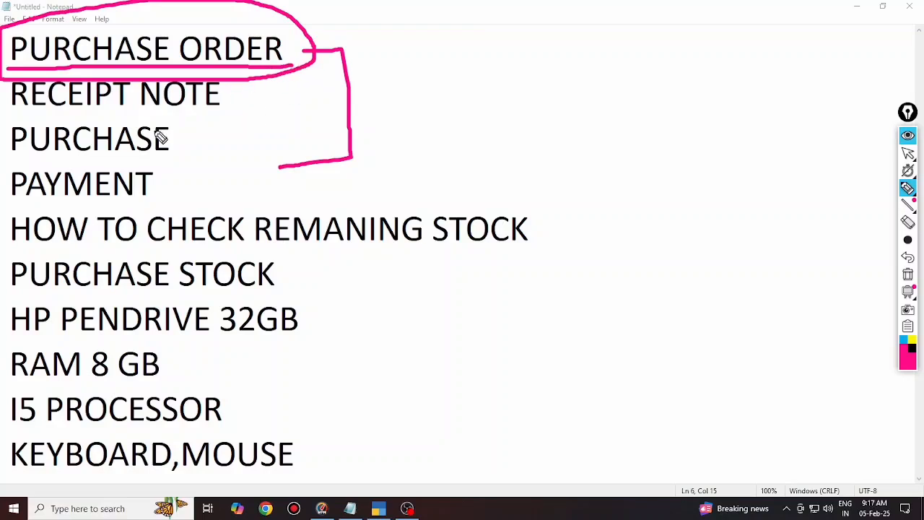
pyautogui.moveTo(4, 74)
pyautogui.mouseDown()
pyautogui.moveTo(161, 74)
pyautogui.moveTo(238, 92)
pyautogui.moveTo(221, 118)
pyautogui.moveTo(160, 136)
pyautogui.moveTo(57, 130)
pyautogui.moveTo(7, 110)
pyautogui.moveTo(8, 78)
pyautogui.mouseUp()
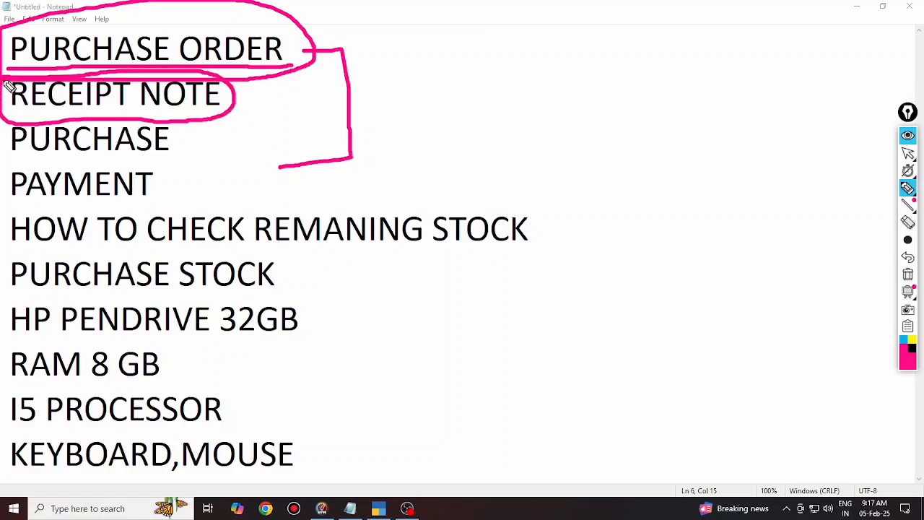
pyautogui.moveTo(305, 46)
pyautogui.mouseDown()
pyautogui.moveTo(504, 33)
pyautogui.moveTo(542, 69)
pyautogui.mouseUp()
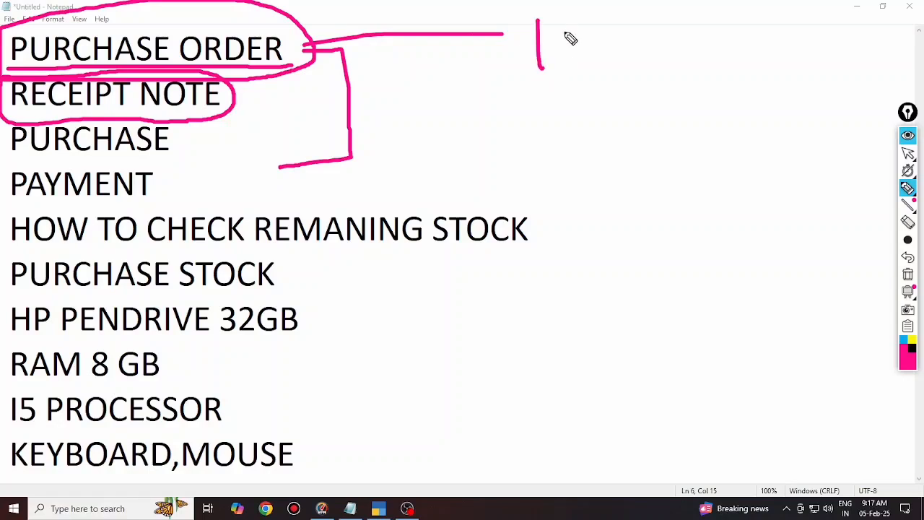
pyautogui.moveTo(562, 32); pyautogui.dragTo(561, 29)
pyautogui.moveTo(234, 108)
pyautogui.mouseDown()
pyautogui.moveTo(510, 124)
pyautogui.moveTo(532, 113)
pyautogui.moveTo(553, 147)
pyautogui.moveTo(549, 123)
pyautogui.moveTo(558, 116)
pyautogui.moveTo(547, 101)
pyautogui.moveTo(503, 122)
pyautogui.moveTo(548, 169)
pyautogui.moveTo(582, 135)
pyautogui.moveTo(554, 99)
pyautogui.mouseUp()
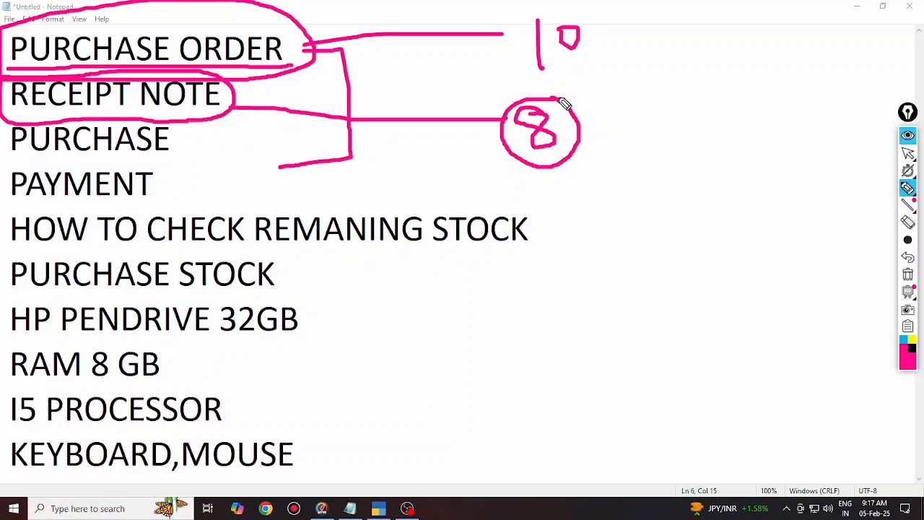
pyautogui.moveTo(564, 104)
pyautogui.mouseDown()
pyautogui.moveTo(502, 114)
pyautogui.moveTo(509, 159)
pyautogui.moveTo(551, 172)
pyautogui.moveTo(585, 142)
pyautogui.moveTo(553, 97)
pyautogui.mouseUp()
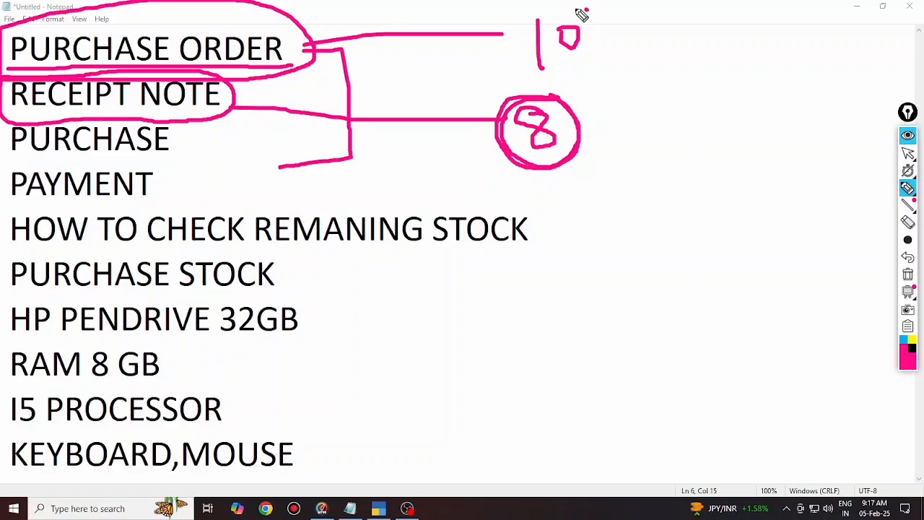
pyautogui.moveTo(582, 14)
pyautogui.mouseDown()
pyautogui.moveTo(532, 25)
pyautogui.moveTo(532, 72)
pyautogui.moveTo(571, 86)
pyautogui.moveTo(605, 40)
pyautogui.moveTo(588, 15)
pyautogui.mouseUp()
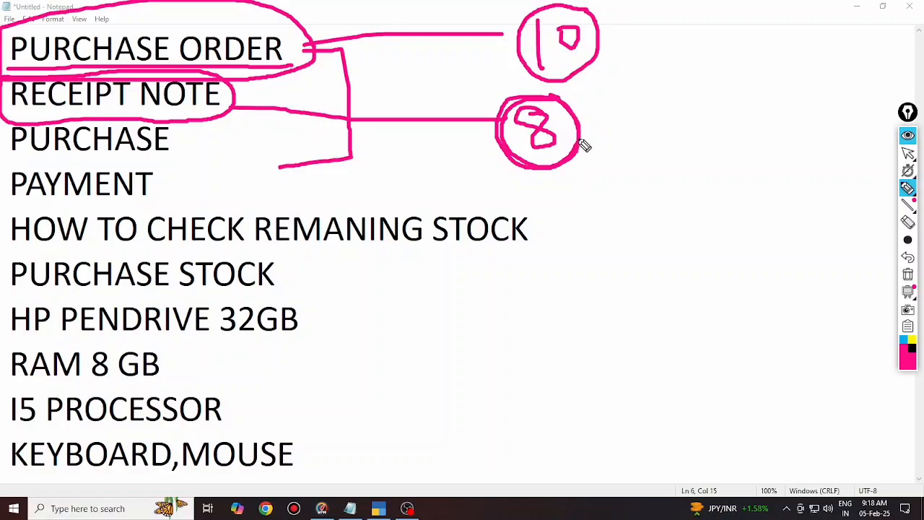
pyautogui.moveTo(581, 137)
pyautogui.mouseDown()
pyautogui.moveTo(708, 87)
pyautogui.moveTo(764, 102)
pyautogui.mouseUp()
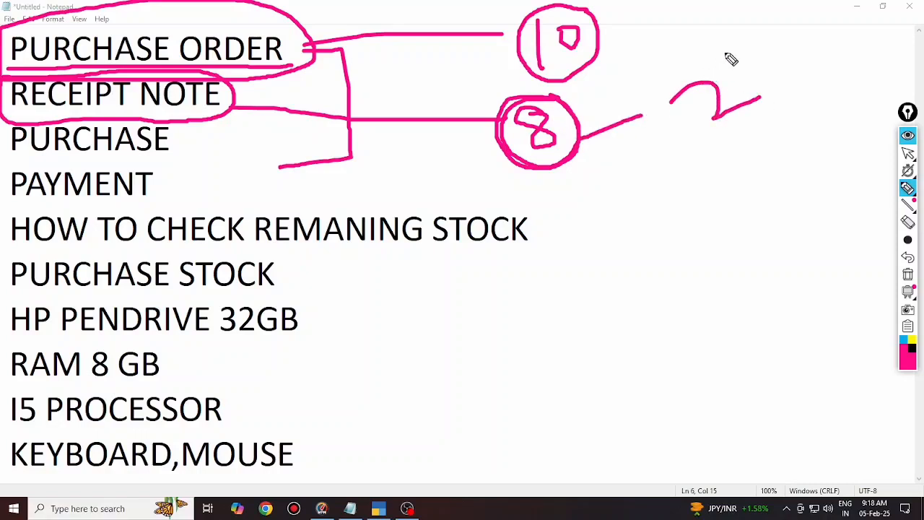
pyautogui.moveTo(728, 54)
pyautogui.mouseDown()
pyautogui.moveTo(686, 141)
pyautogui.moveTo(772, 79)
pyautogui.moveTo(730, 59)
pyautogui.mouseUp()
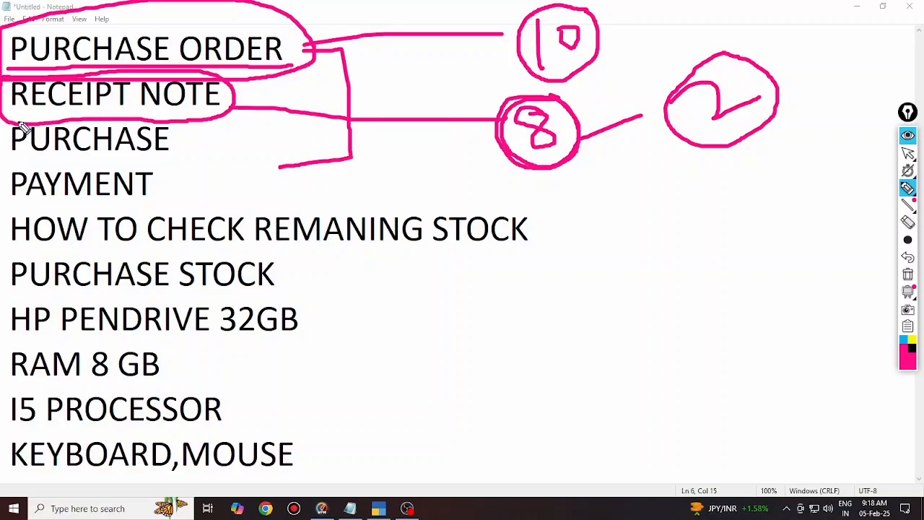
# Circle PURCHASE, PAYMENT and HOW TO CHECK REMANING STOCK with the pen, adding a line from PURCHASE to an empty circle.
pyautogui.moveTo(6, 123)
pyautogui.mouseDown()
pyautogui.moveTo(143, 126)
pyautogui.moveTo(176, 135)
pyautogui.moveTo(137, 153)
pyautogui.moveTo(16, 153)
pyautogui.moveTo(7, 127)
pyautogui.mouseUp()
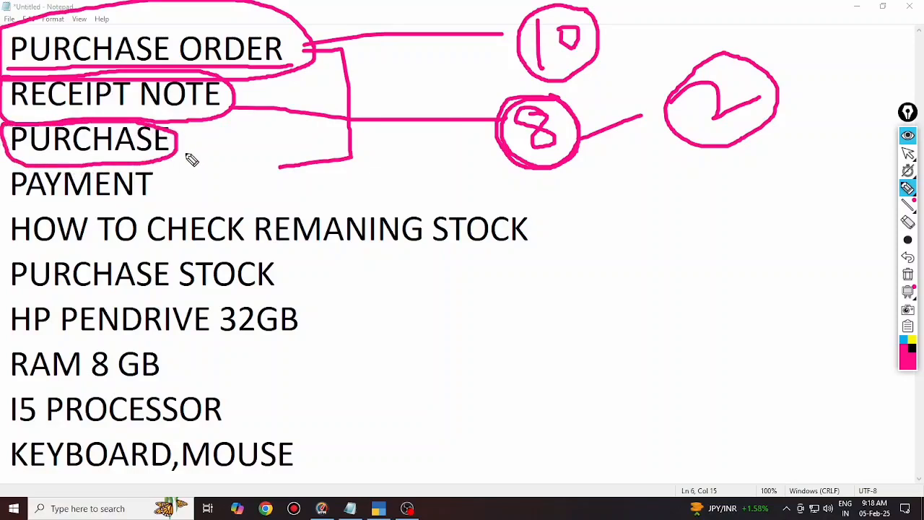
pyautogui.moveTo(177, 146)
pyautogui.mouseDown()
pyautogui.moveTo(505, 209)
pyautogui.moveTo(594, 213)
pyautogui.moveTo(622, 202)
pyautogui.moveTo(611, 203)
pyautogui.moveTo(650, 223)
pyautogui.moveTo(617, 190)
pyautogui.mouseUp()
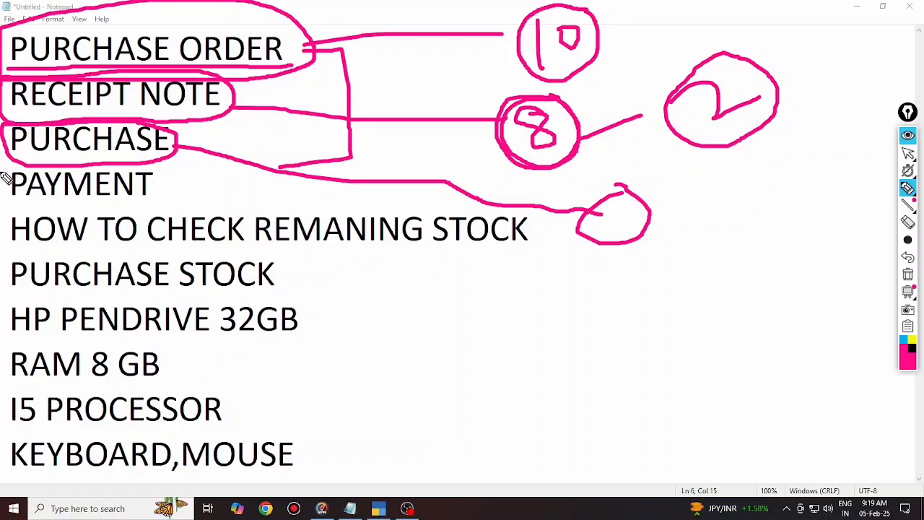
pyautogui.moveTo(4, 175)
pyautogui.mouseDown()
pyautogui.moveTo(124, 160)
pyautogui.moveTo(164, 189)
pyautogui.moveTo(145, 210)
pyautogui.moveTo(80, 219)
pyautogui.moveTo(5, 206)
pyautogui.mouseUp()
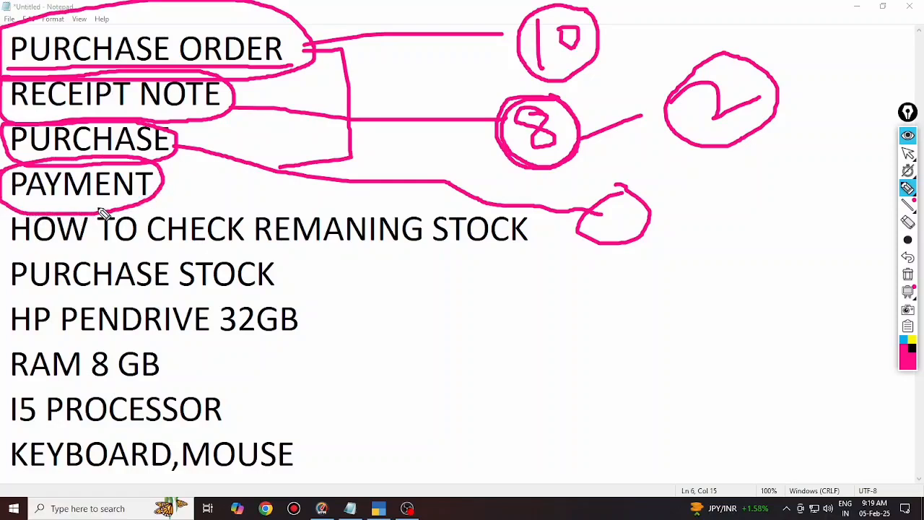
pyautogui.click(10, 244)
pyautogui.moveTo(36, 244)
pyautogui.mouseDown()
pyautogui.moveTo(505, 251)
pyautogui.moveTo(530, 225)
pyautogui.moveTo(412, 208)
pyautogui.moveTo(204, 208)
pyautogui.moveTo(6, 225)
pyautogui.moveTo(12, 247)
pyautogui.mouseUp()
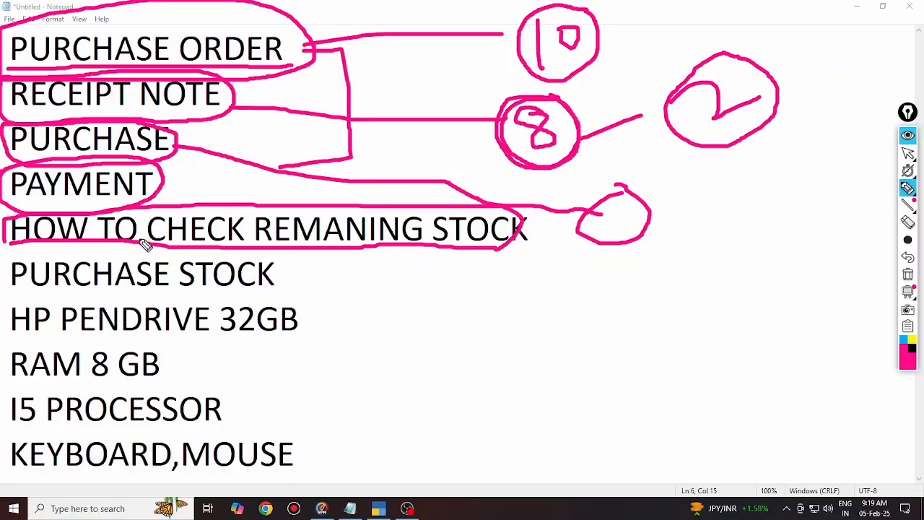
pyautogui.moveTo(107, 248); pyautogui.dragTo(491, 245)
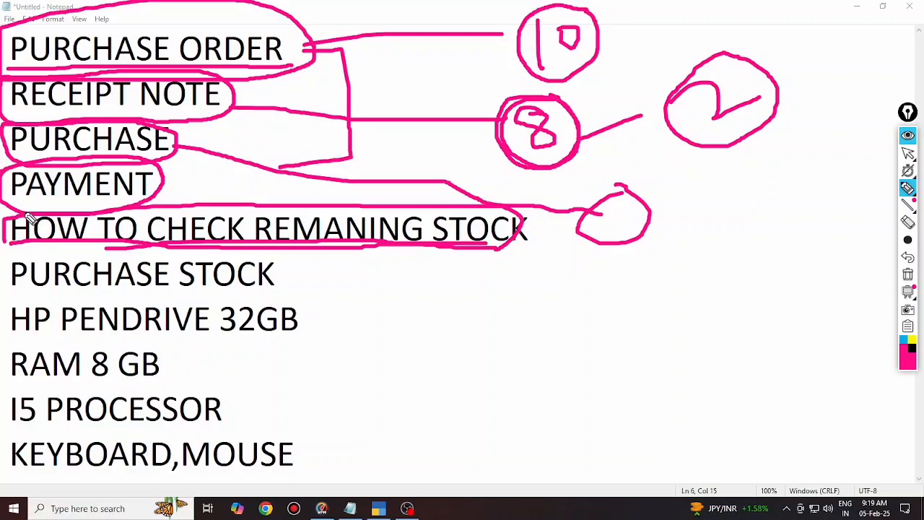
# Underline PURCHASE STOCK and the four item lines below it, circle HP PENDRIVE 32GB, and add short marks at the item lines.
pyautogui.moveTo(22, 294); pyautogui.dragTo(285, 289)
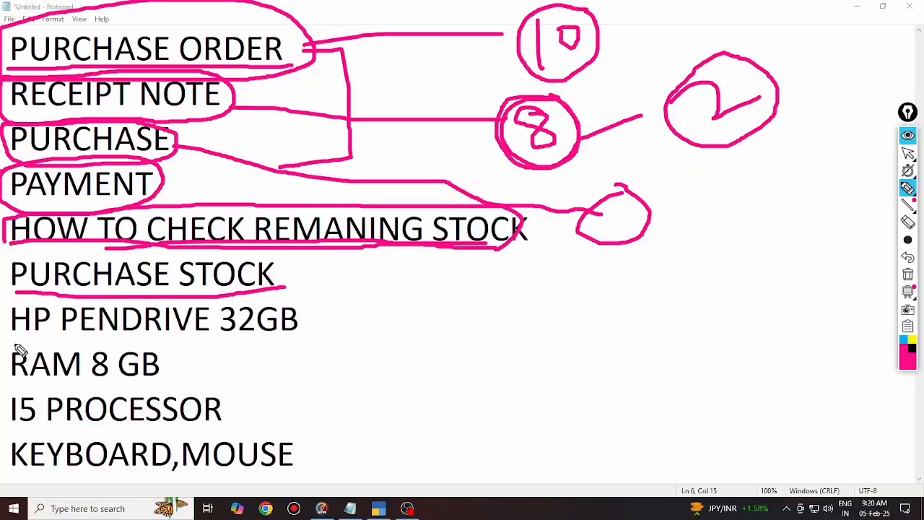
pyautogui.moveTo(10, 339); pyautogui.dragTo(298, 326)
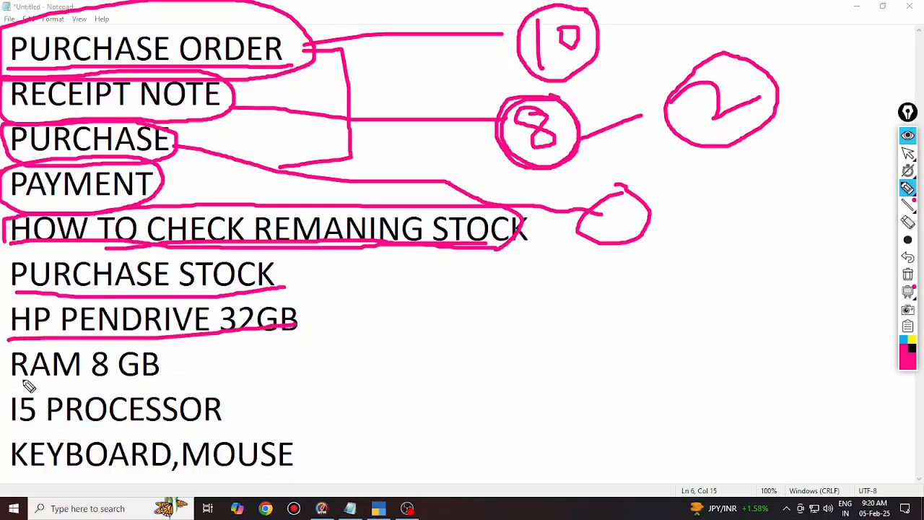
pyautogui.moveTo(1, 378); pyautogui.dragTo(173, 374)
pyautogui.moveTo(12, 424); pyautogui.dragTo(230, 423)
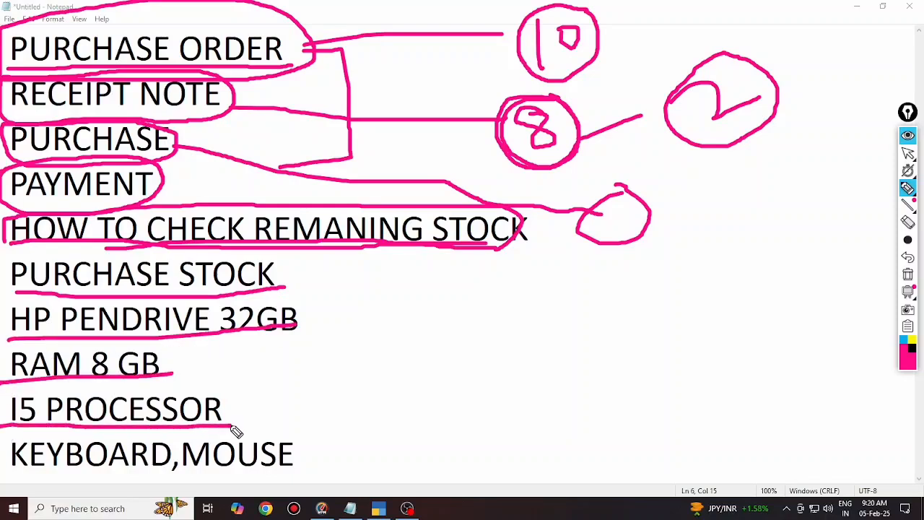
pyautogui.click(22, 474)
pyautogui.moveTo(11, 474); pyautogui.dragTo(307, 470)
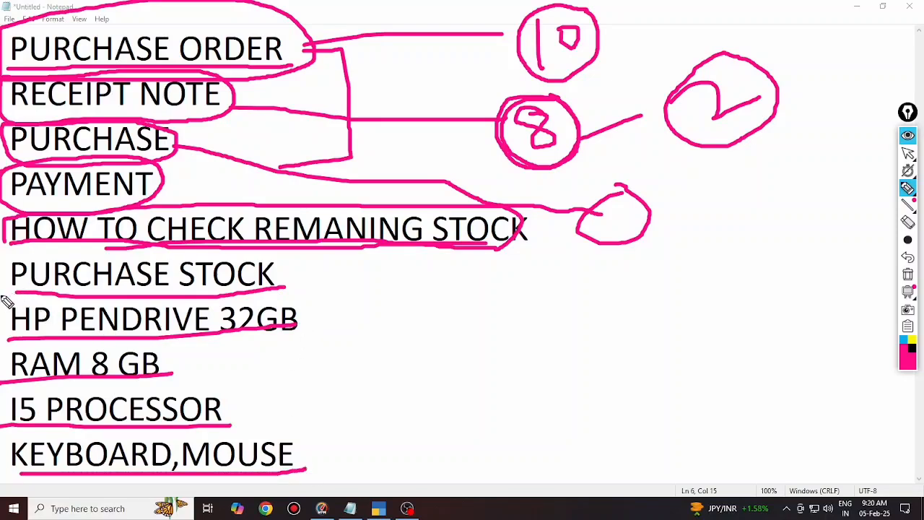
pyautogui.moveTo(8, 295)
pyautogui.mouseDown()
pyautogui.moveTo(155, 291)
pyautogui.moveTo(313, 306)
pyautogui.moveTo(262, 344)
pyautogui.moveTo(10, 354)
pyautogui.moveTo(6, 303)
pyautogui.mouseUp()
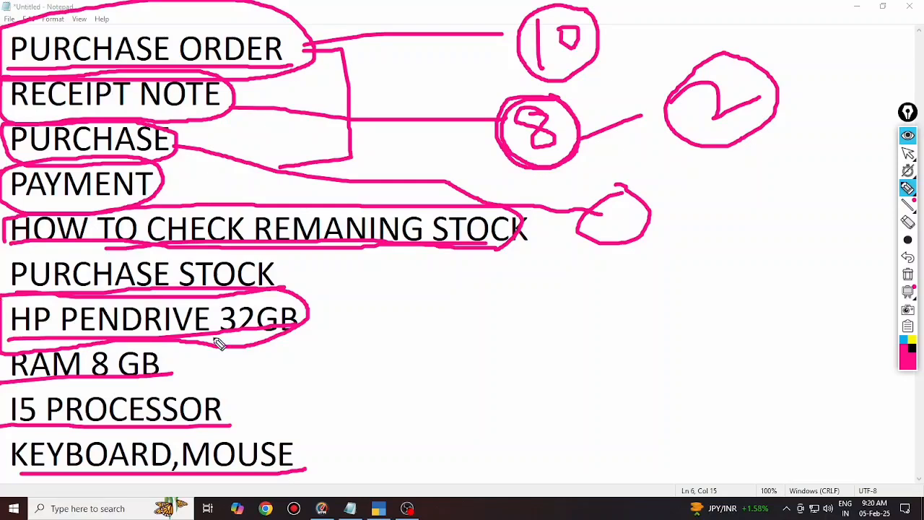
pyautogui.moveTo(305, 300); pyautogui.dragTo(349, 302)
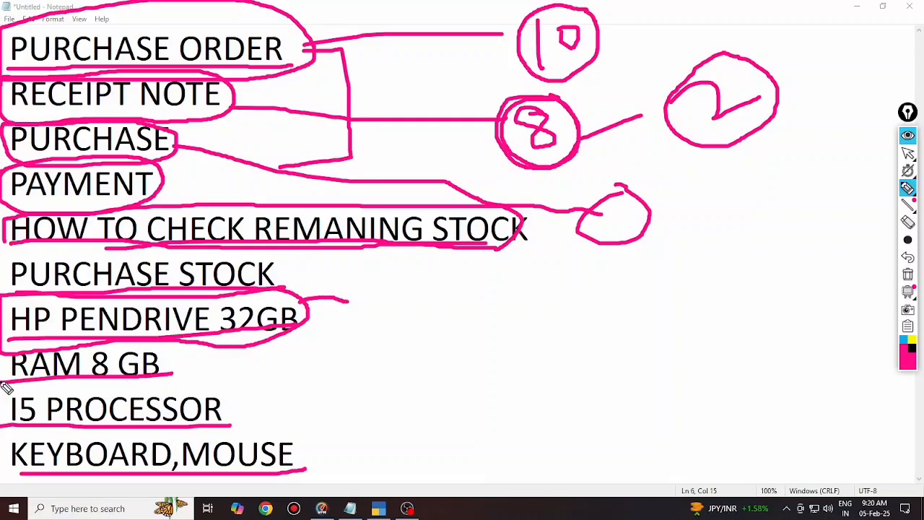
pyautogui.moveTo(160, 377); pyautogui.dragTo(200, 359)
pyautogui.moveTo(163, 424); pyautogui.dragTo(216, 403)
pyautogui.moveTo(152, 483); pyautogui.dragTo(209, 462)
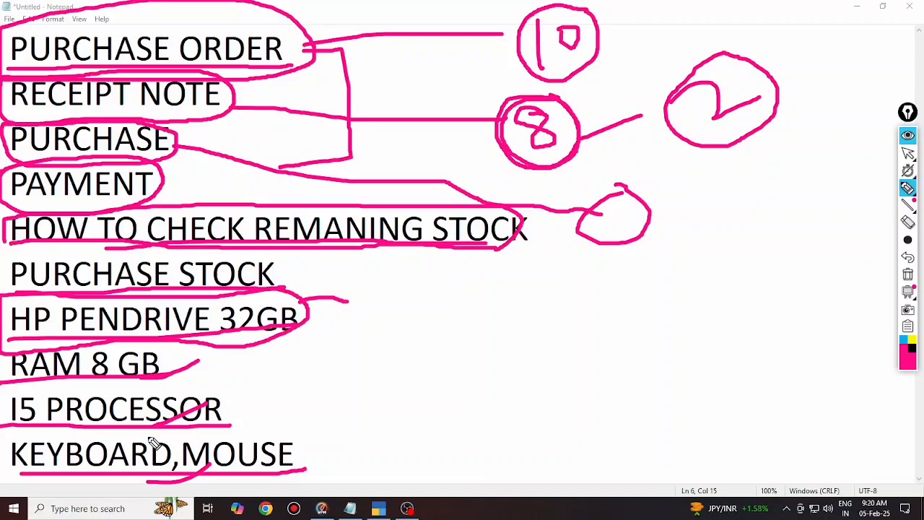
# Clear all pen marks and underline HOW TO CHECK REMANING STOCK and PURCHASE STOCK.
pyautogui.click(908, 275)
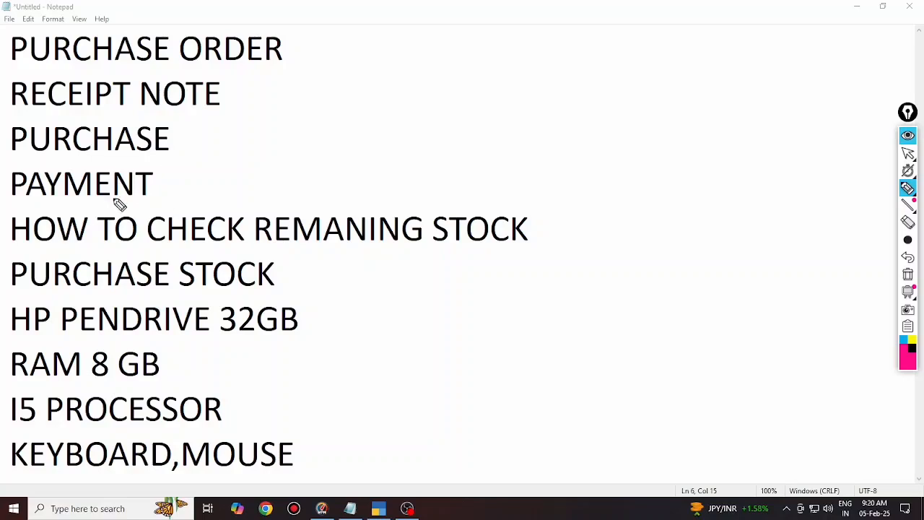
pyautogui.moveTo(58, 252); pyautogui.dragTo(540, 256)
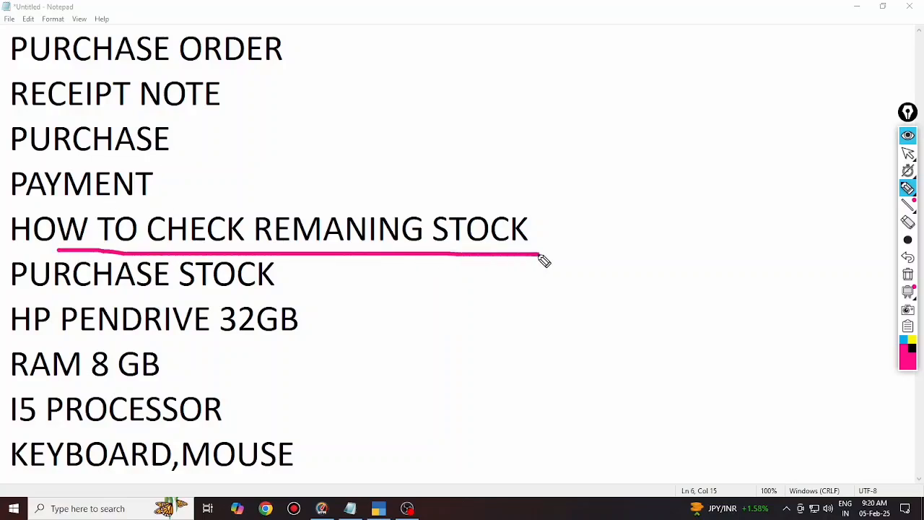
pyautogui.moveTo(1, 302); pyautogui.dragTo(384, 304)
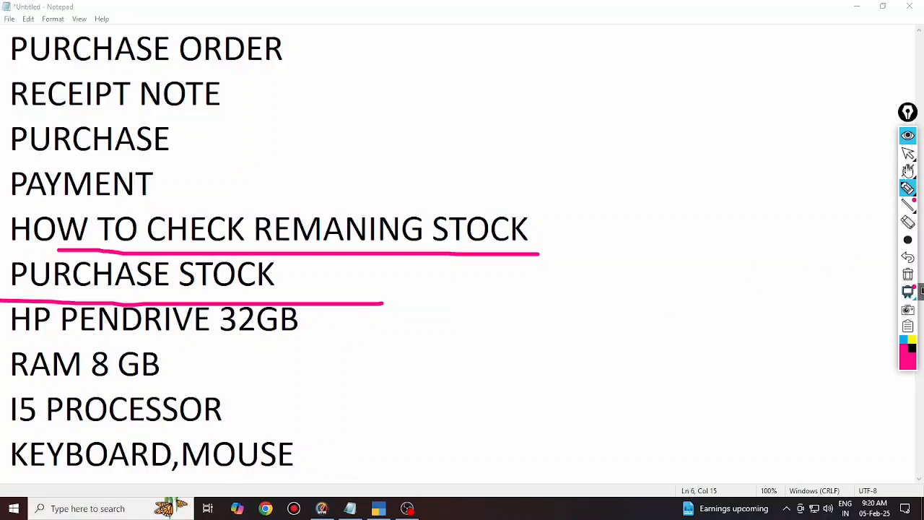
# Stop drawing, switch to TallyPrime and clear the remaining pen marks from the screen.
pyautogui.click(909, 153)
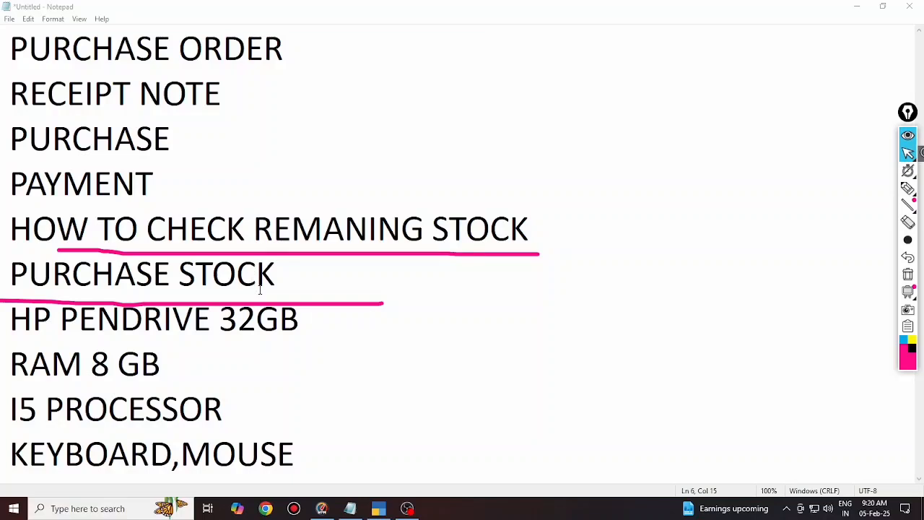
pyautogui.click(384, 510)
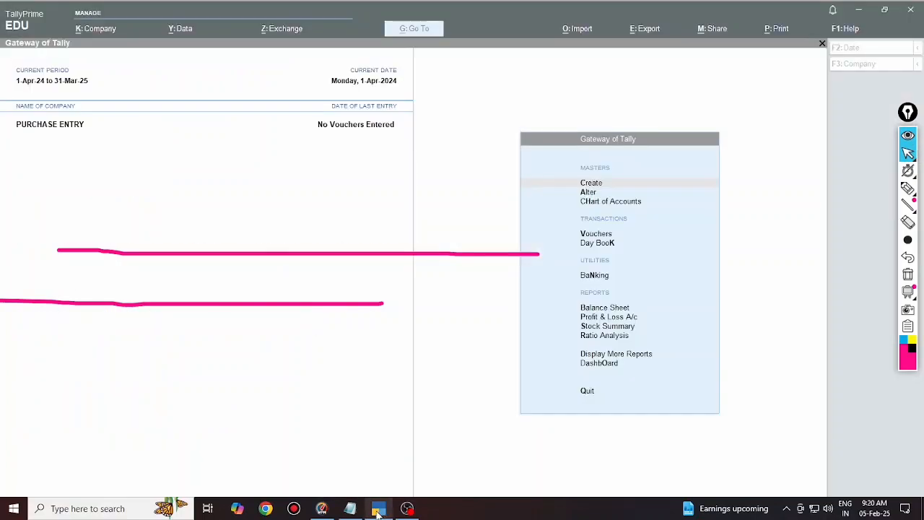
pyautogui.click(911, 291)
pyautogui.click(586, 268)
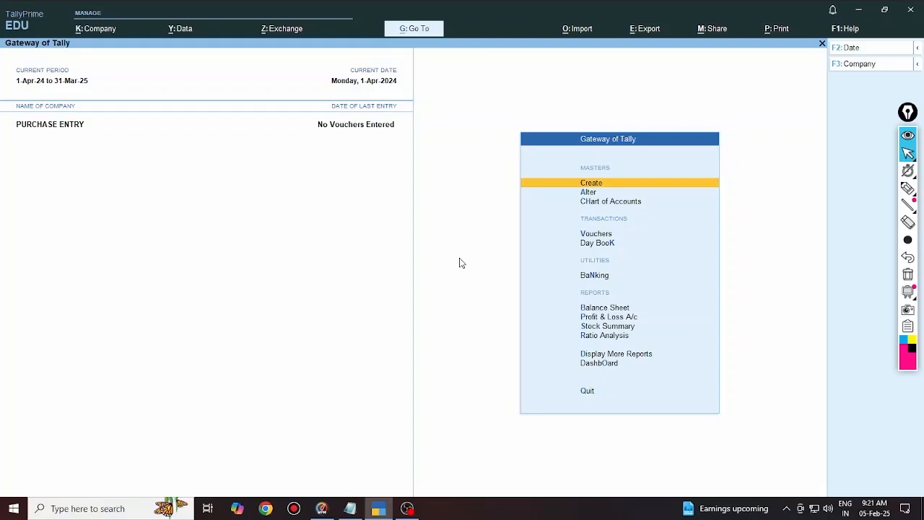
# Start a new ledger master named CAPITAL A/C under the Capital Account group.
pyautogui.press('Return')
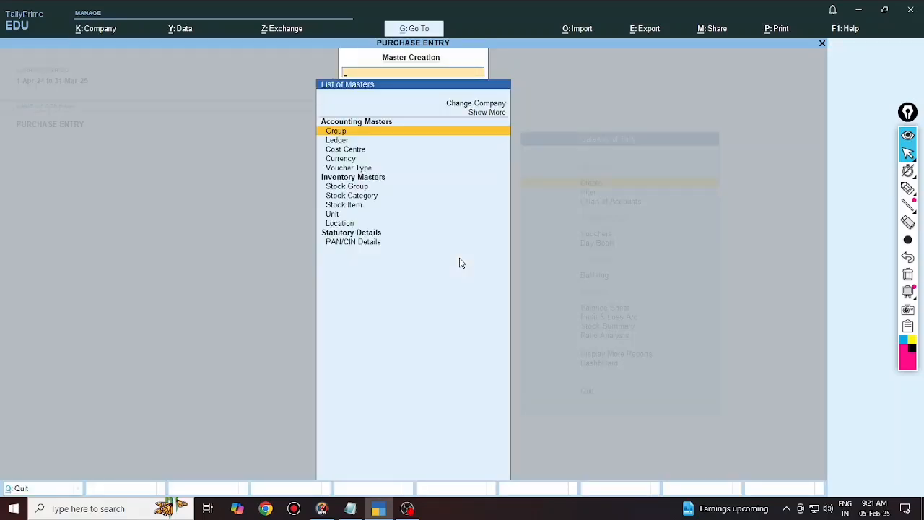
pyautogui.press('Down')
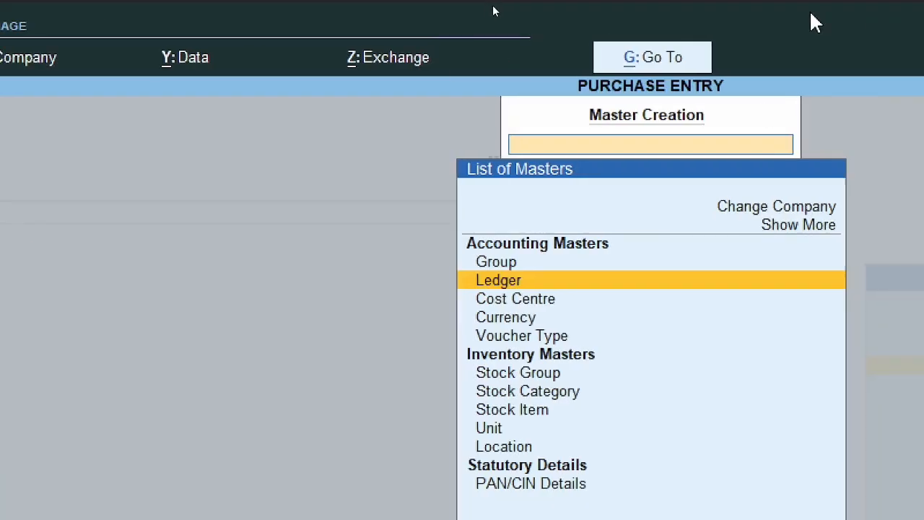
pyautogui.press('Return')
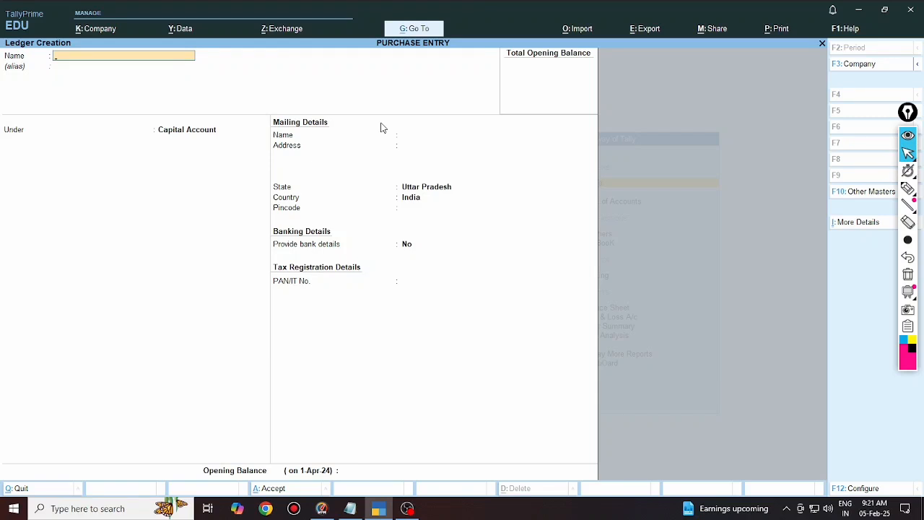
pyautogui.write('CAPI')
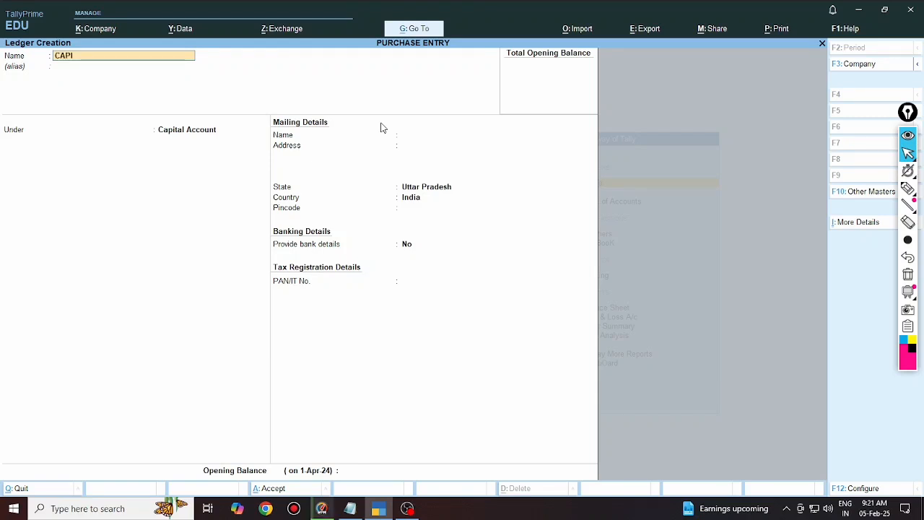
pyautogui.write('TAL A/C')
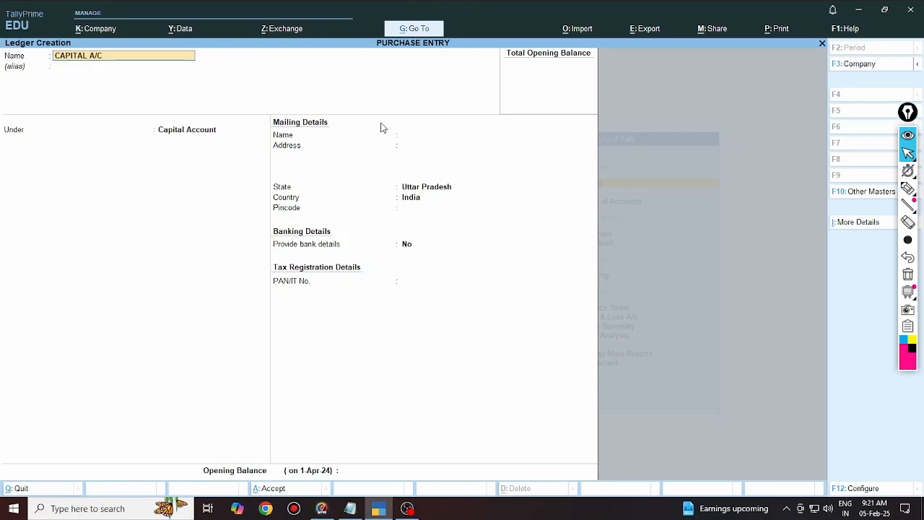
pyautogui.press('Return')
pyautogui.press('Return')
pyautogui.press('Return')
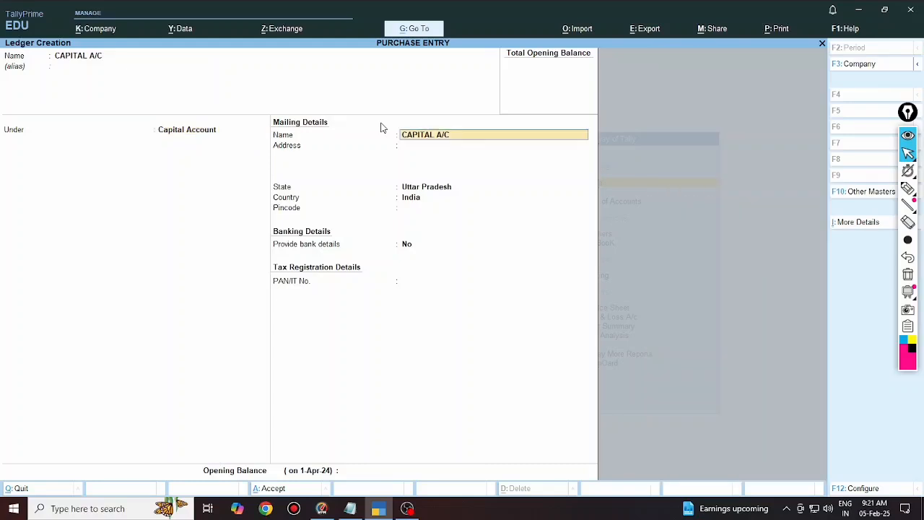
# Keep the default mailing, banking, tax and opening balance details and save the CAPITAL A/C ledger.
pyautogui.press('Return')
pyautogui.press('Return')
pyautogui.press('Return')
pyautogui.press('Return')
pyautogui.press('Return')
pyautogui.press('Return')
pyautogui.press('Return')
pyautogui.press('Return')
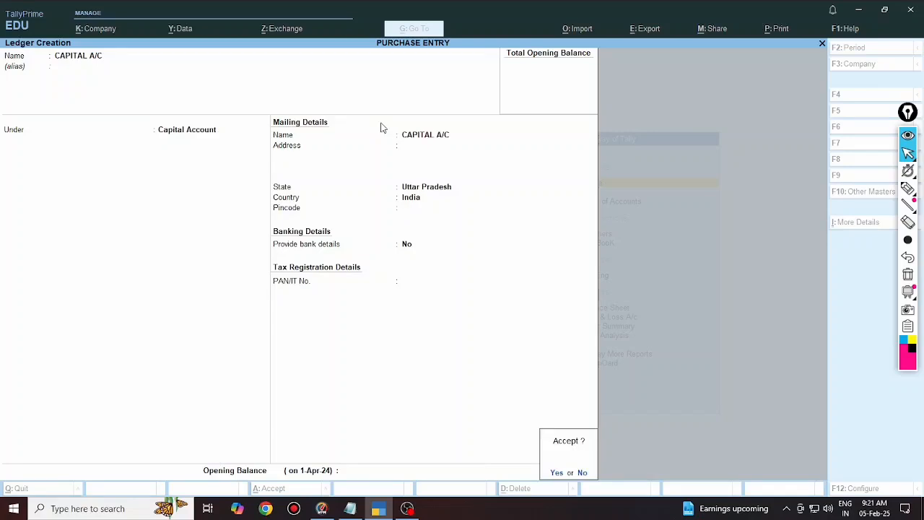
pyautogui.press('Return')
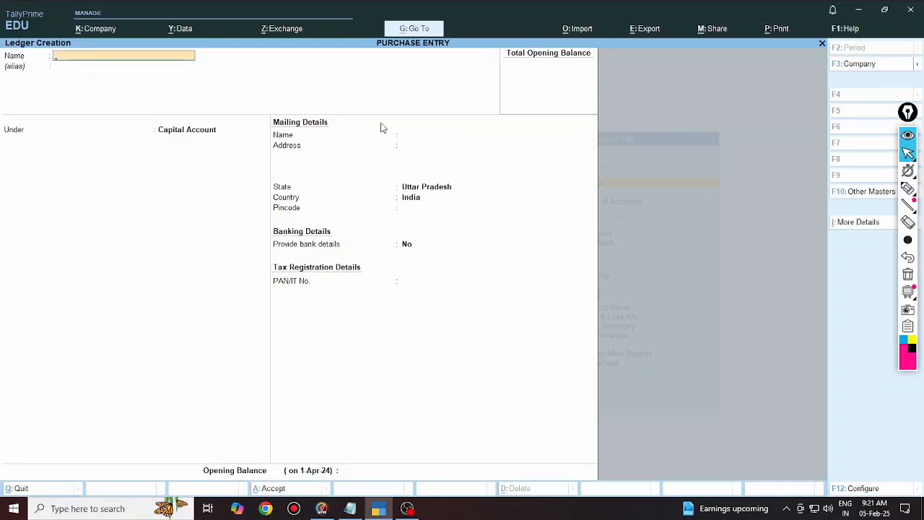
# Name the new ledger AJAY PVT LTD A/C and place it under the Sundry Creditors group.
pyautogui.write('AJAY PVT LTD')
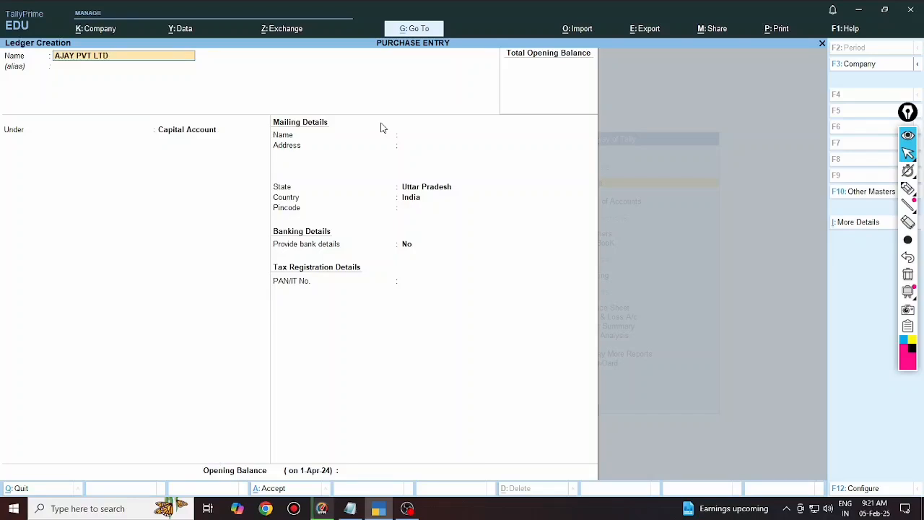
pyautogui.write(' A/C')
pyautogui.press('Return')
pyautogui.press('Return')
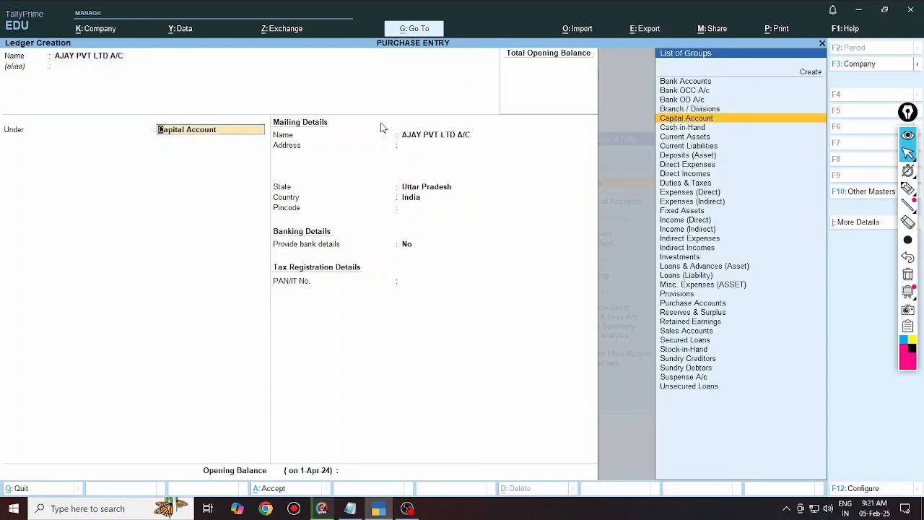
pyautogui.write('SU')
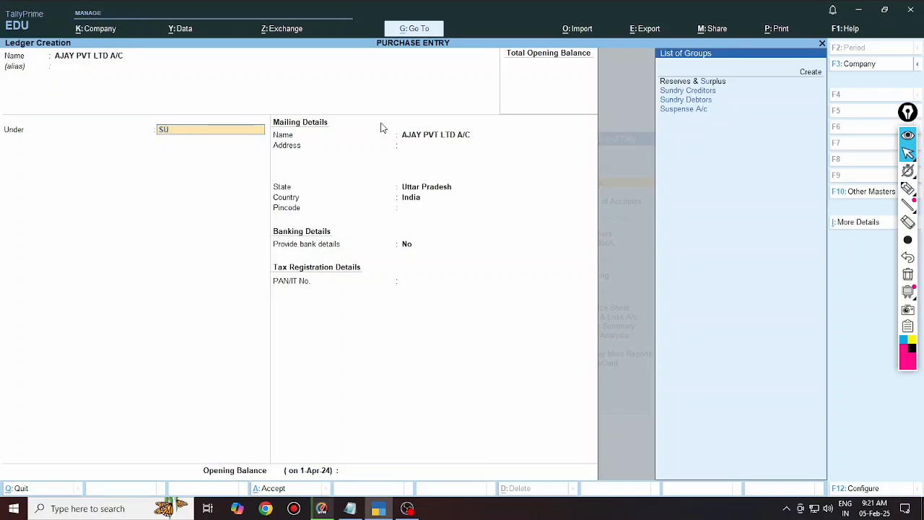
pyautogui.press('Return')
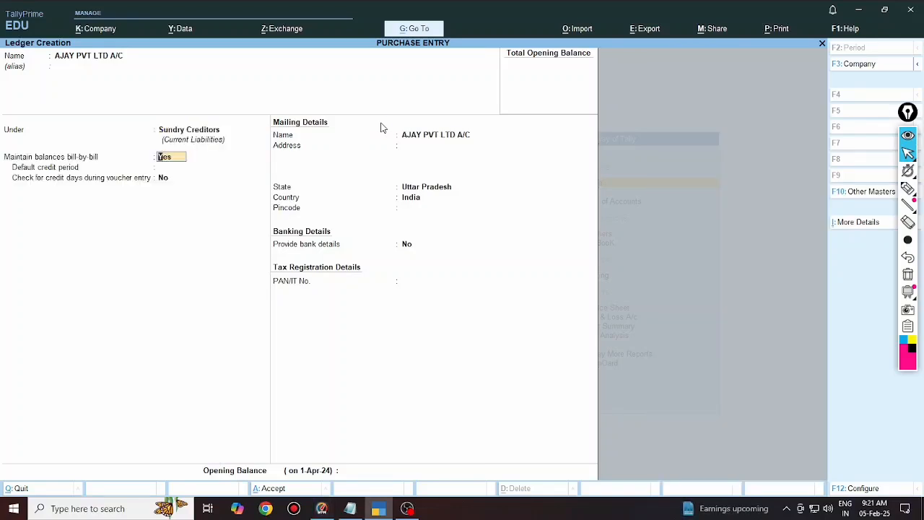
# Keep the default bill-by-bill, mailing, banking and tax details and save the AJAY PVT LTD A/C ledger.
pyautogui.press('Return')
pyautogui.press('Return')
pyautogui.press('Return')
pyautogui.press('Return')
pyautogui.press('Return')
pyautogui.press('Return')
pyautogui.press('Return')
pyautogui.press('Return')
pyautogui.press('Return')
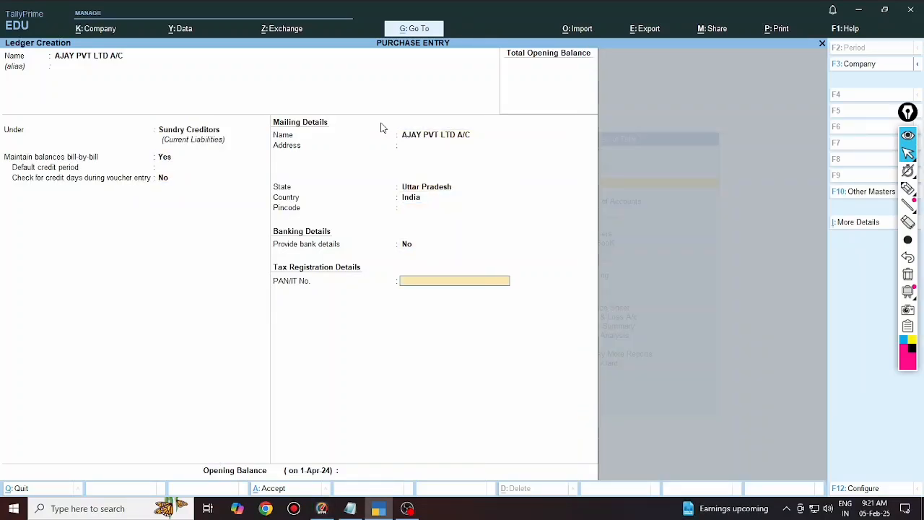
pyautogui.press('Return')
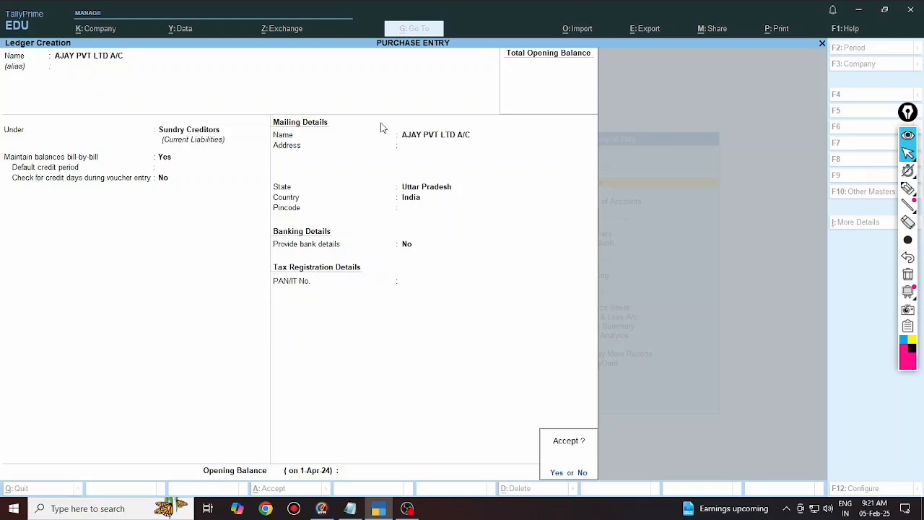
pyautogui.press('Return')
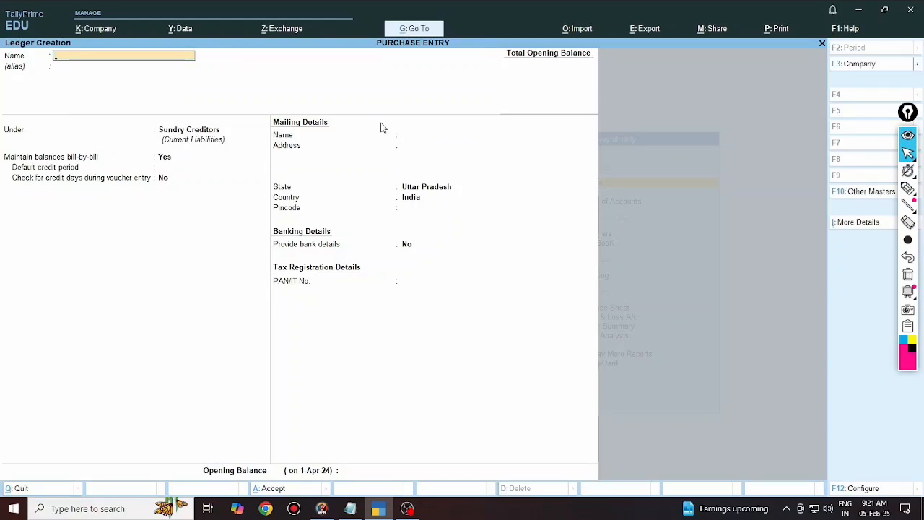
# Leave ledger creation and start a new Stock Item master.
pyautogui.press('Escape')
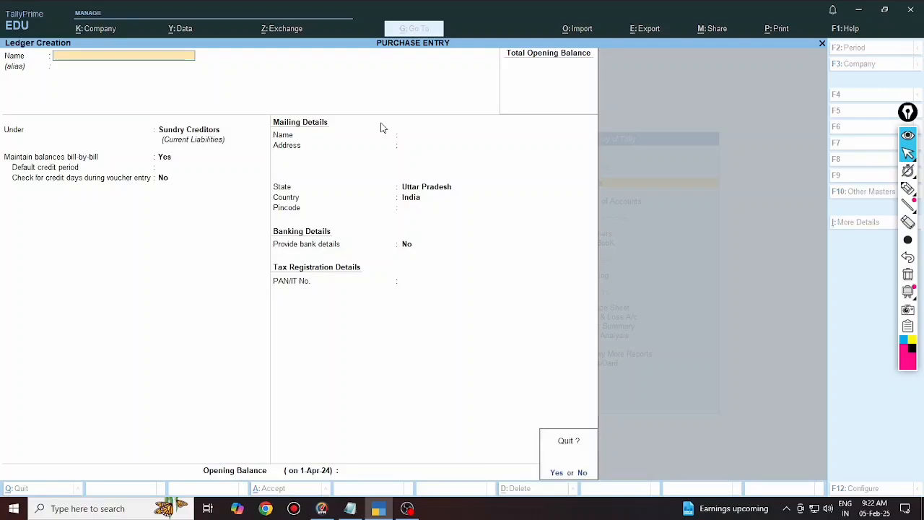
pyautogui.press('Return')
pyautogui.press('Down')
pyautogui.press('Down')
pyautogui.press('Down')
pyautogui.press('Down')
pyautogui.press('Down')
pyautogui.press('Down')
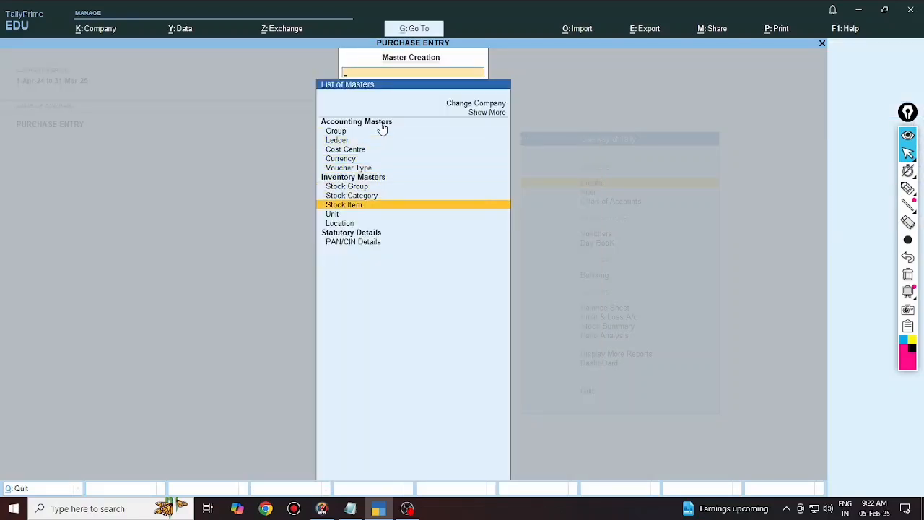
pyautogui.press('Return')
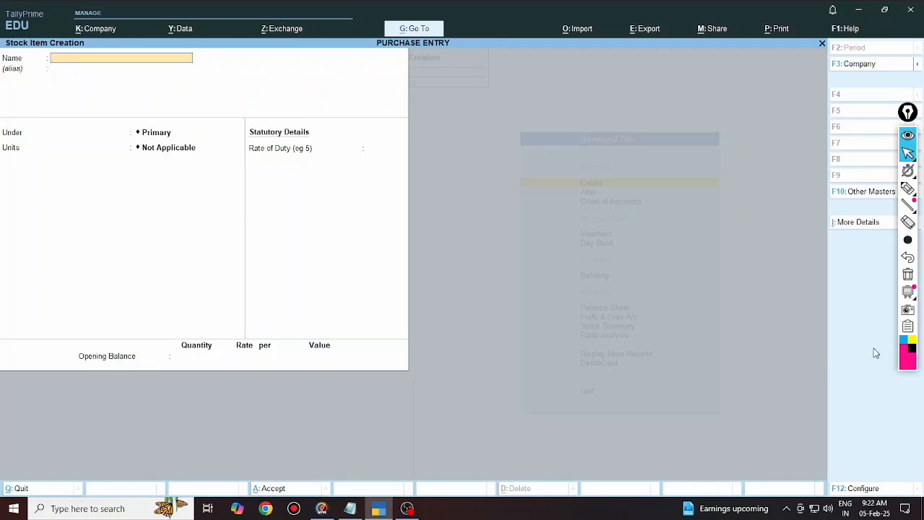
# Open the stock item configuration and set Show more configurations to Yes.
pyautogui.click(859, 491)
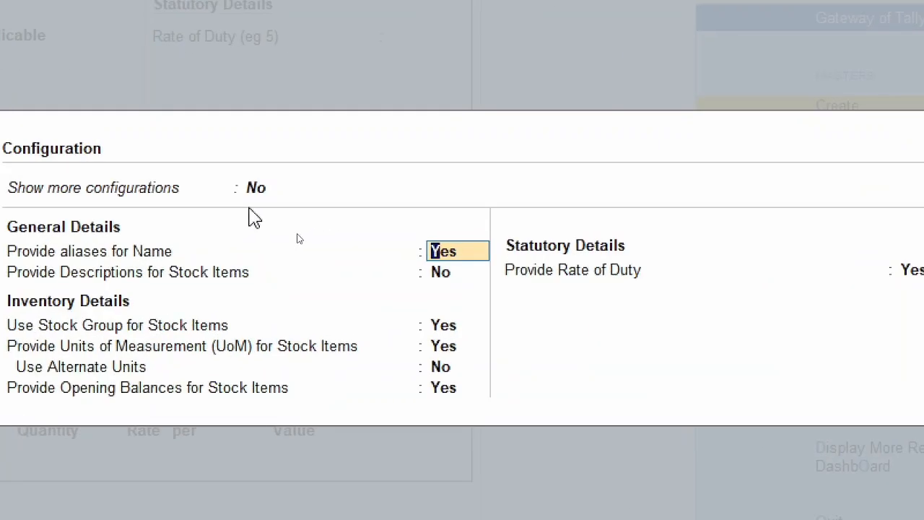
pyautogui.press('Up')
pyautogui.write('Y')
pyautogui.press('Return')
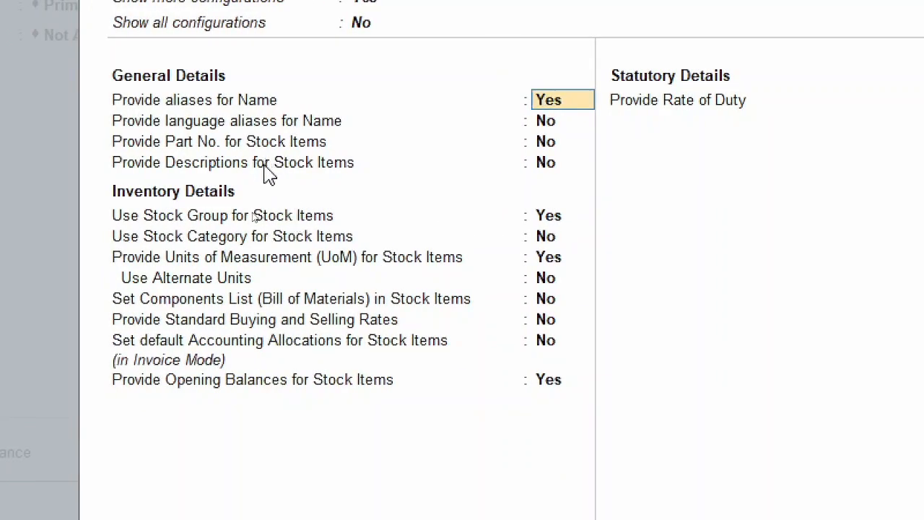
# Set Use Stock Category for Stock Items to Yes, keep the remaining options and save the configuration.
pyautogui.click(549, 240)
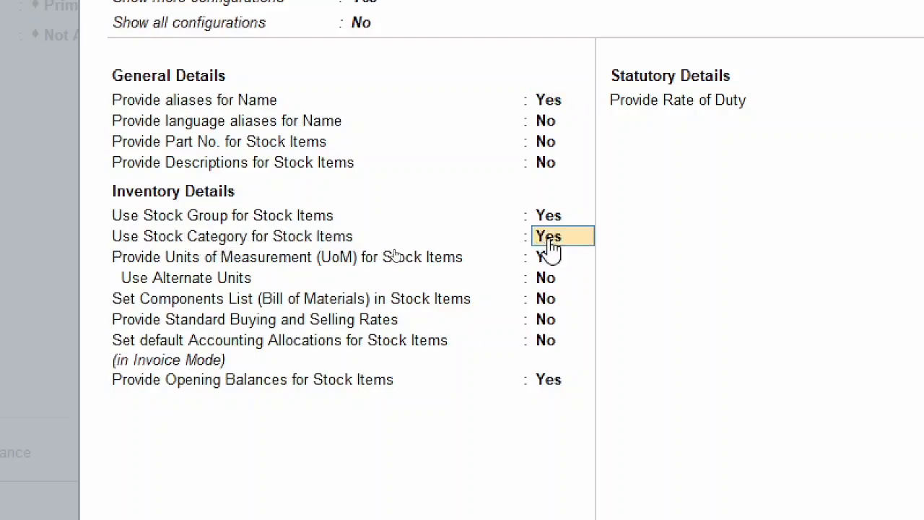
pyautogui.click(548, 238)
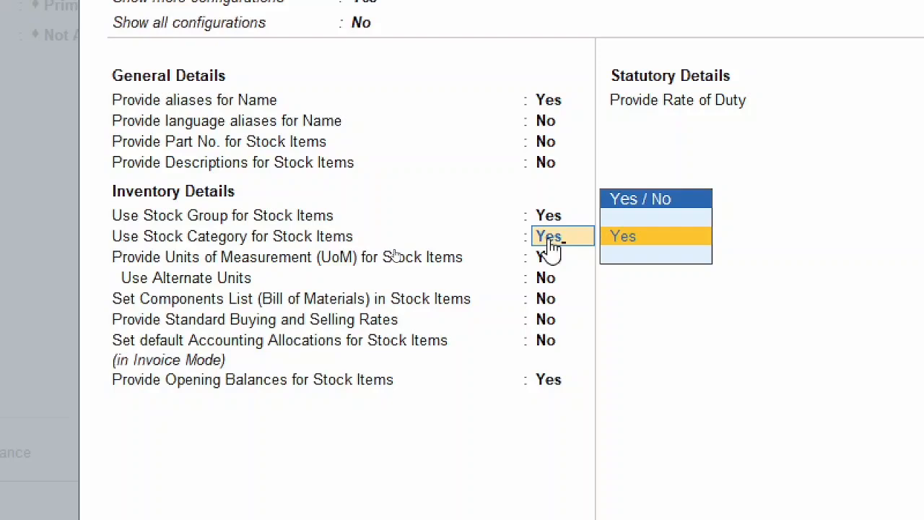
pyautogui.press('Return')
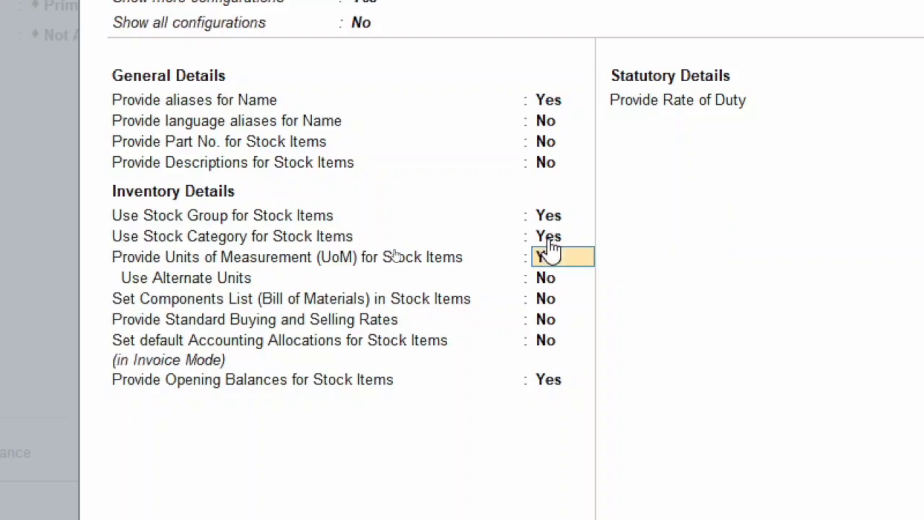
pyautogui.press('Return')
pyautogui.press('Return')
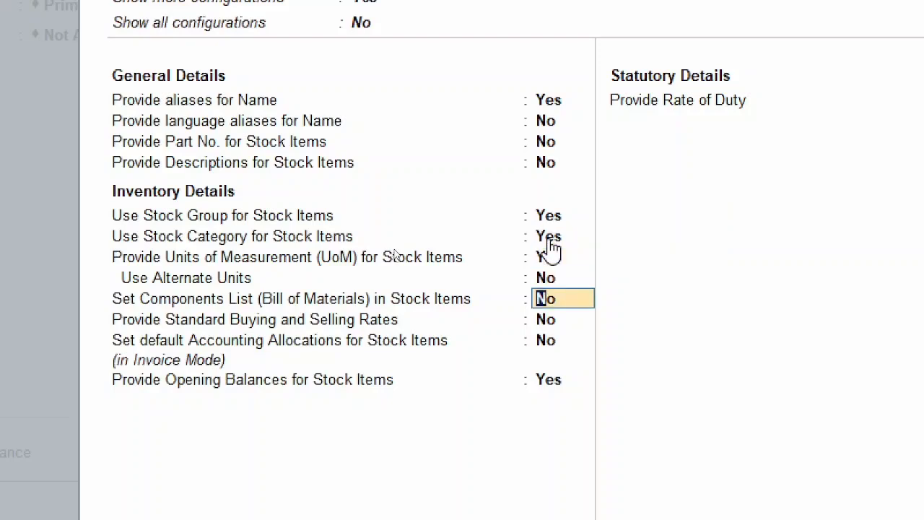
pyautogui.press('Return')
pyautogui.press('Return')
pyautogui.press('Return')
pyautogui.press('Return')
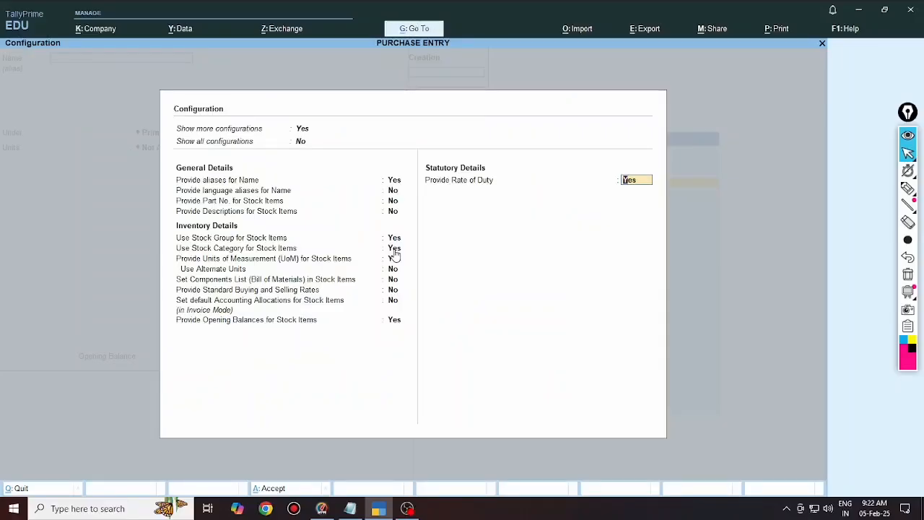
pyautogui.press('Return')
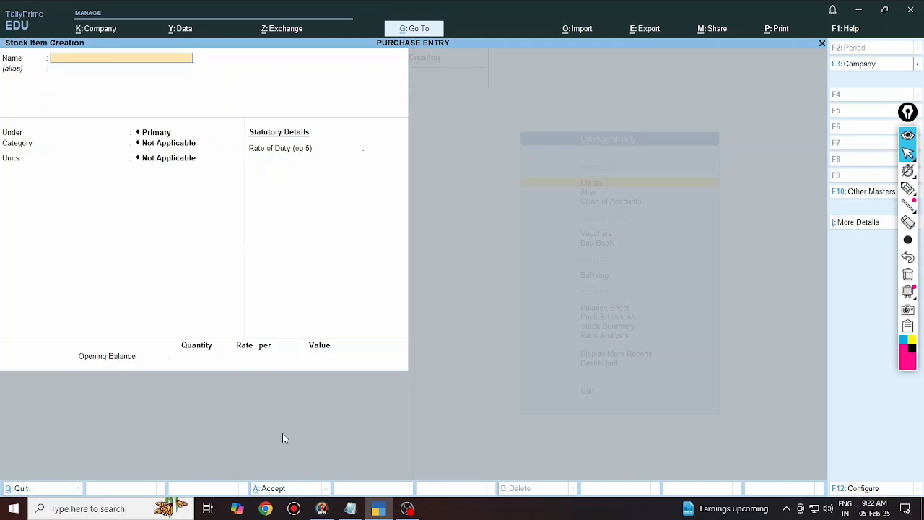
# Check the purchase stock list in Notepad, return to TallyPrime and name the stock item HP PENDRIVE 32 GB without an alias.
pyautogui.click(350, 509)
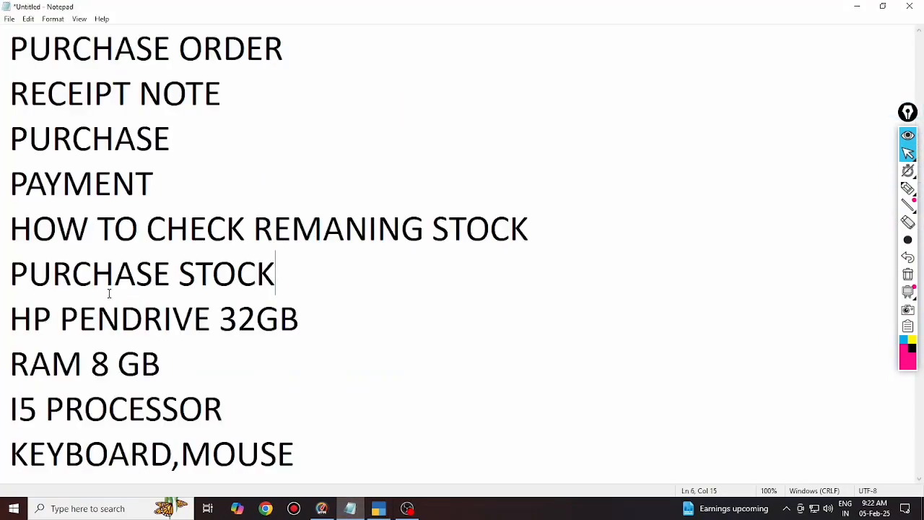
pyautogui.click(380, 510)
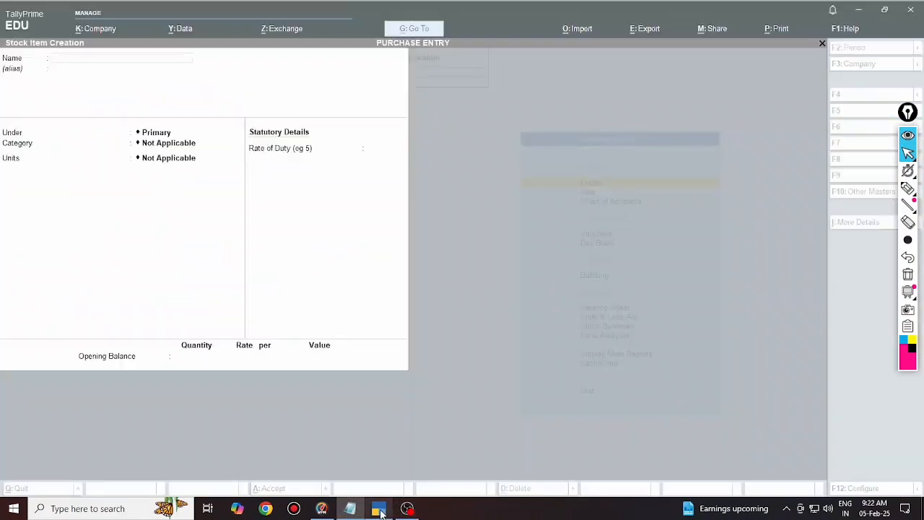
pyautogui.write('H')
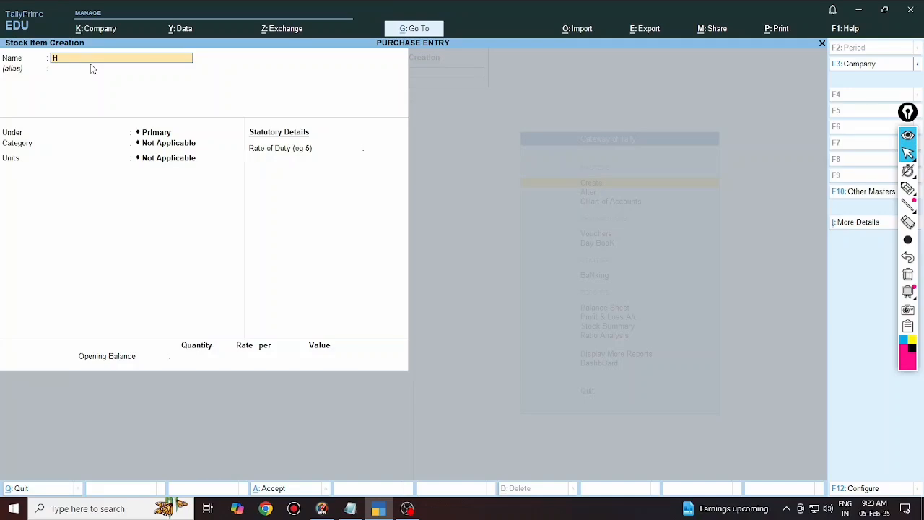
pyautogui.write('P PENDRIVE 32 GB')
pyautogui.press('Return')
pyautogui.press('Return')
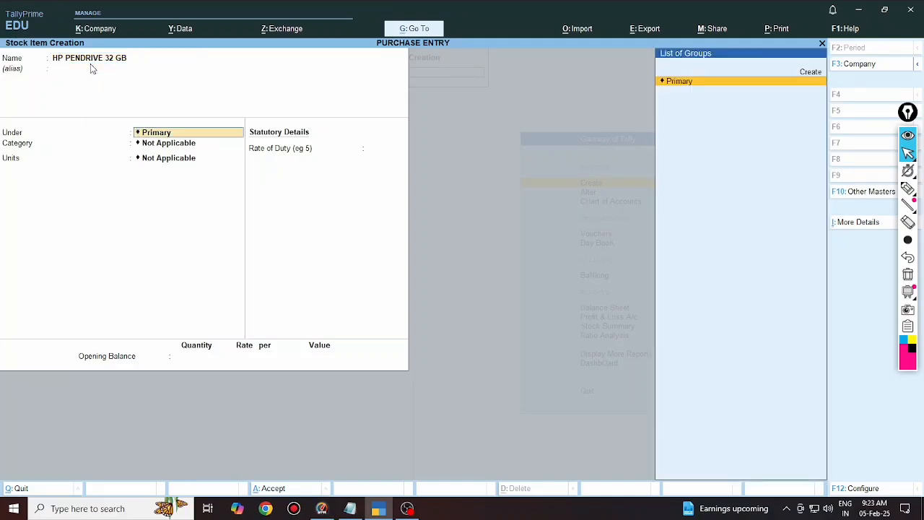
# Create a stock group named PENDRIVE under Primary for the item, without adding up item quantities.
pyautogui.press('Up')
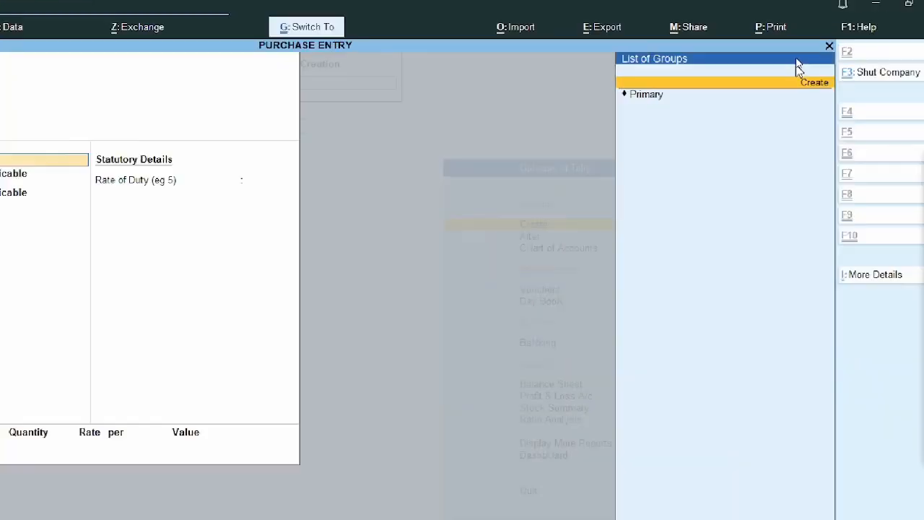
pyautogui.press('Return')
pyautogui.write('P')
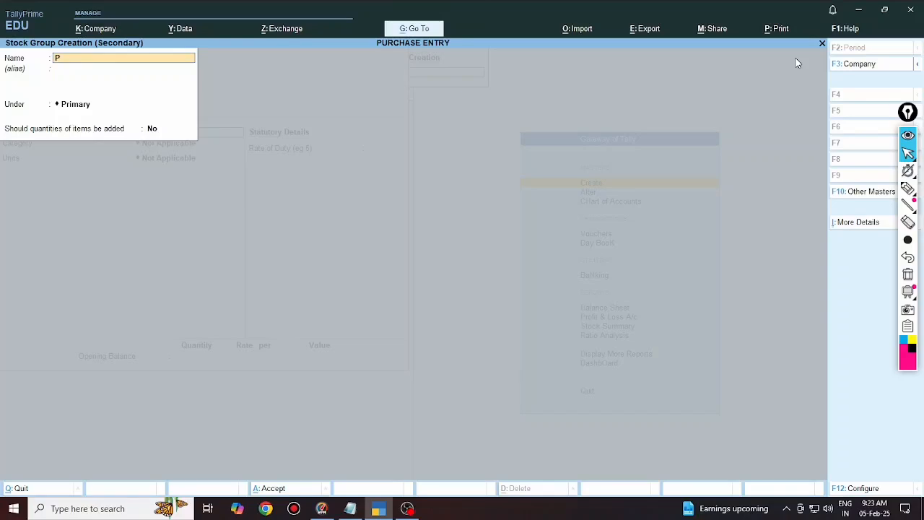
pyautogui.write('ENDRI')
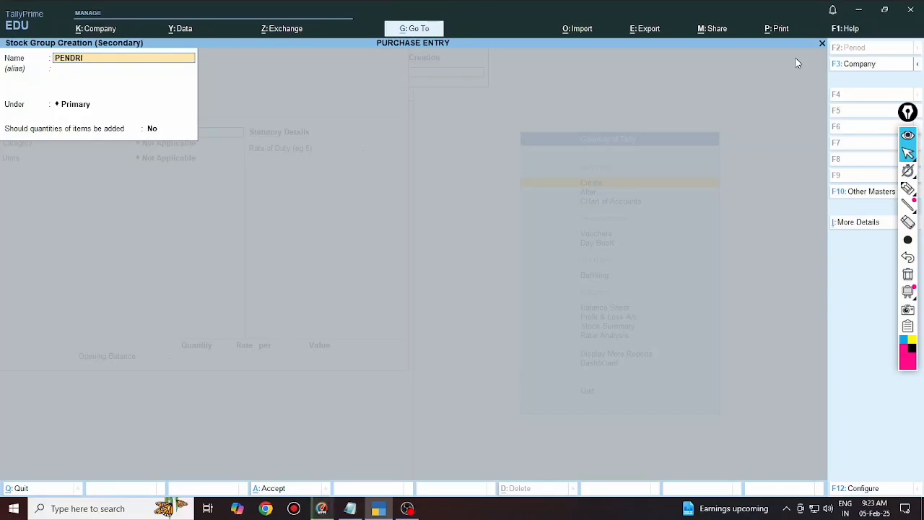
pyautogui.write('VE')
pyautogui.press('Return')
pyautogui.press('Return')
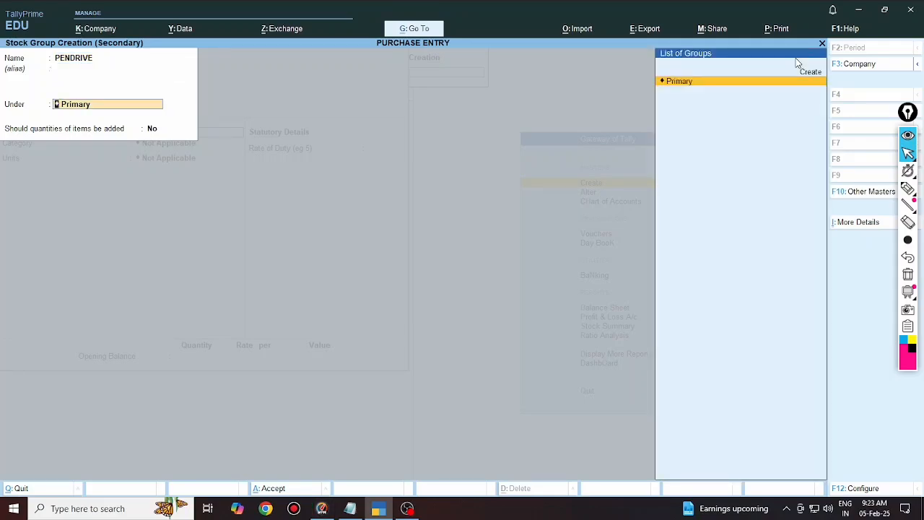
pyautogui.press('Return')
pyautogui.press('Return')
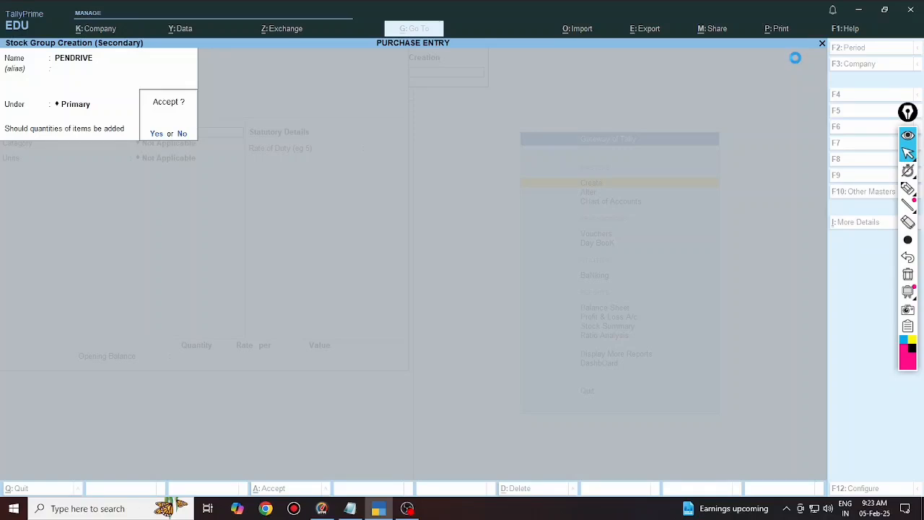
pyautogui.press('Return')
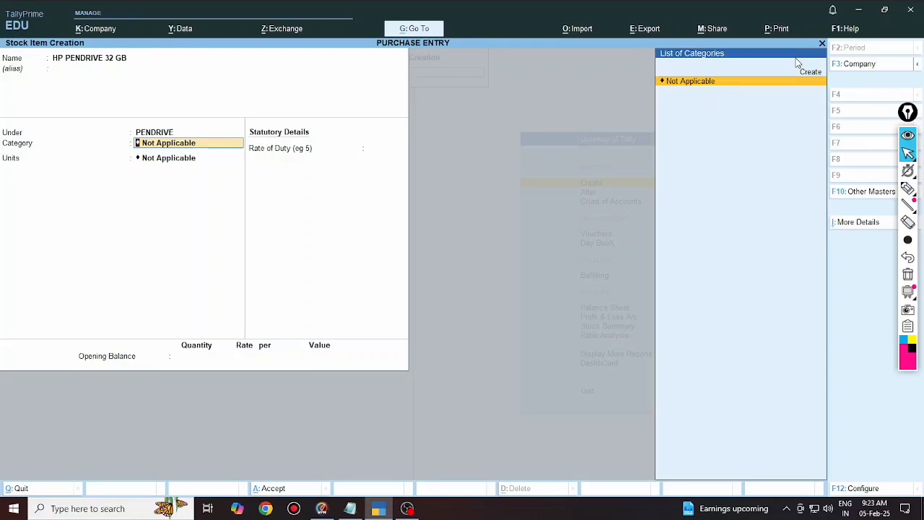
# Create a stock category named 32 GB under Primary and assign it to the item.
pyautogui.press('Up')
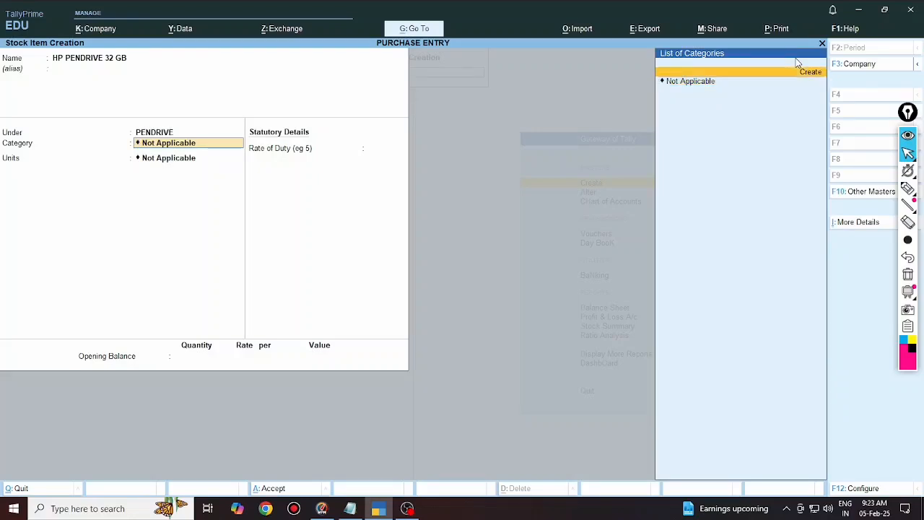
pyautogui.press('Return')
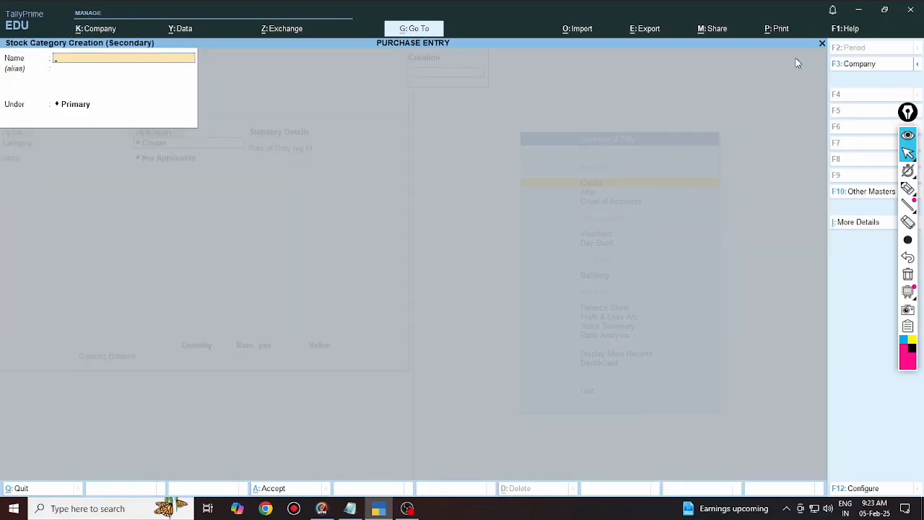
pyautogui.write('32 GB')
pyautogui.press('Return')
pyautogui.press('Return')
pyautogui.press('Return')
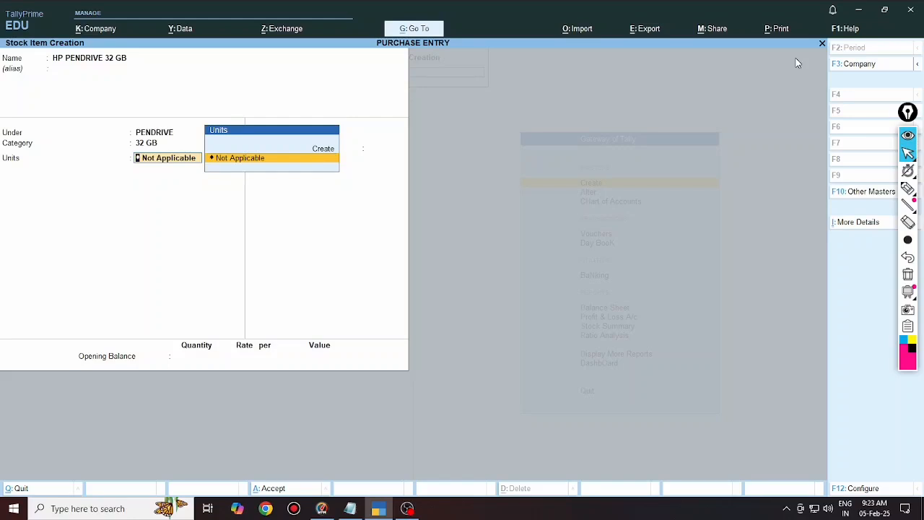
# Create a simple unit with symbol NOS, formal name NUMBERS and 0 decimal places, and assign it to the item.
pyautogui.press('Up')
pyautogui.press('Return')
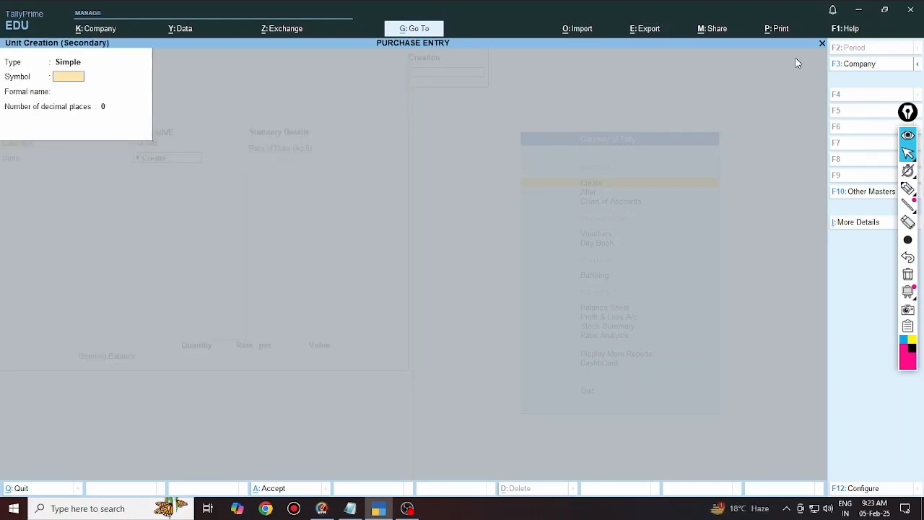
pyautogui.write('NOS')
pyautogui.press('Return')
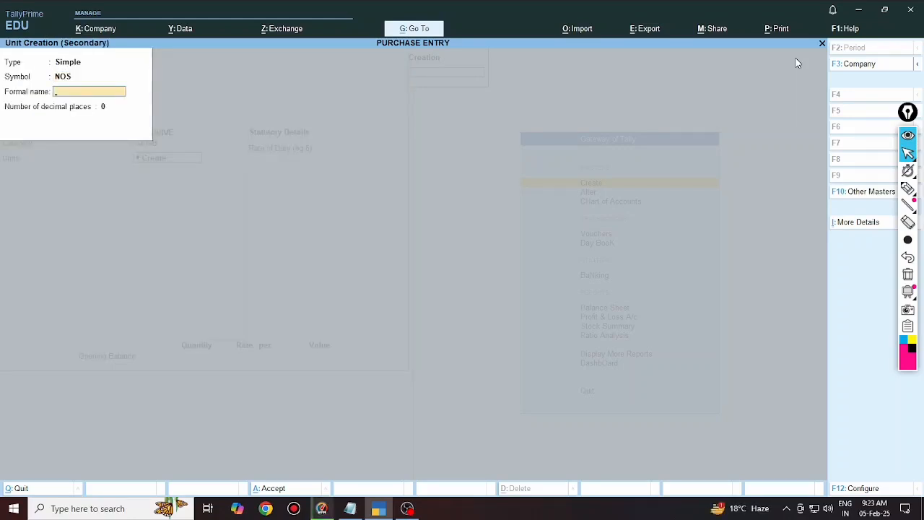
pyautogui.write('NUMBERS')
pyautogui.press('Return')
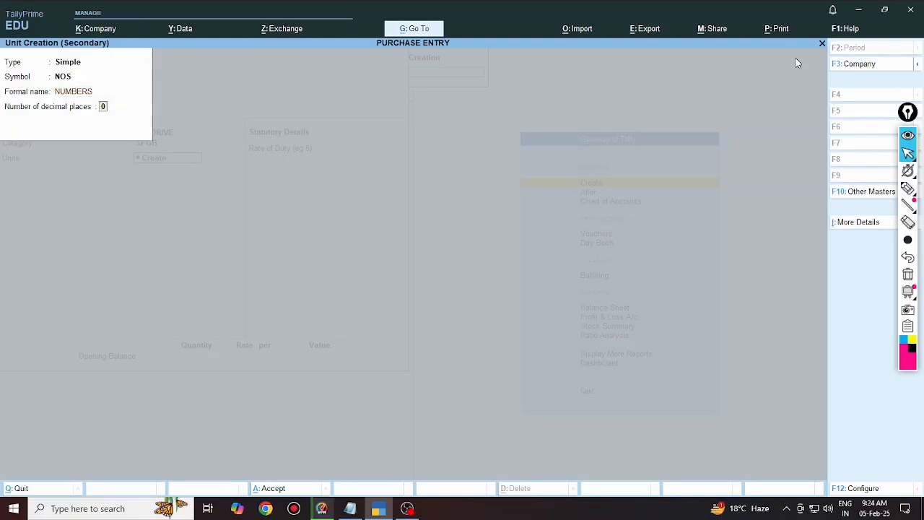
pyautogui.press('Return')
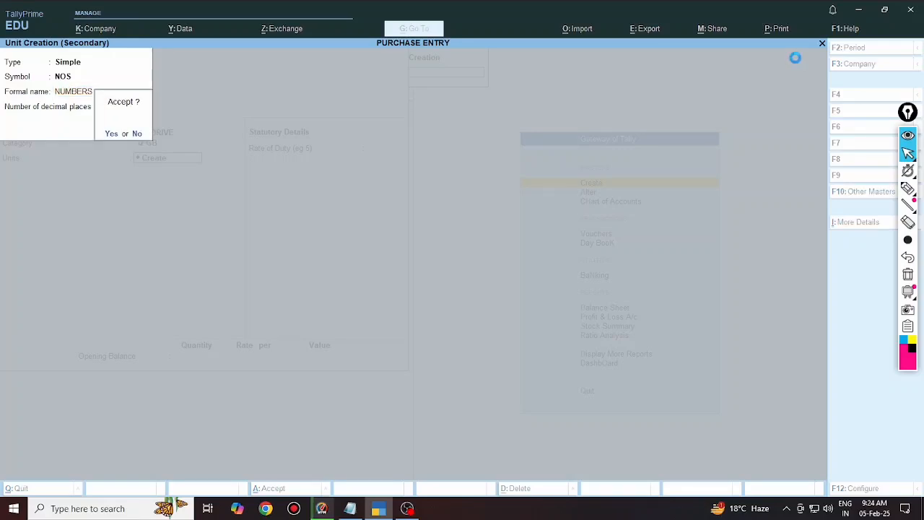
pyautogui.press('Return')
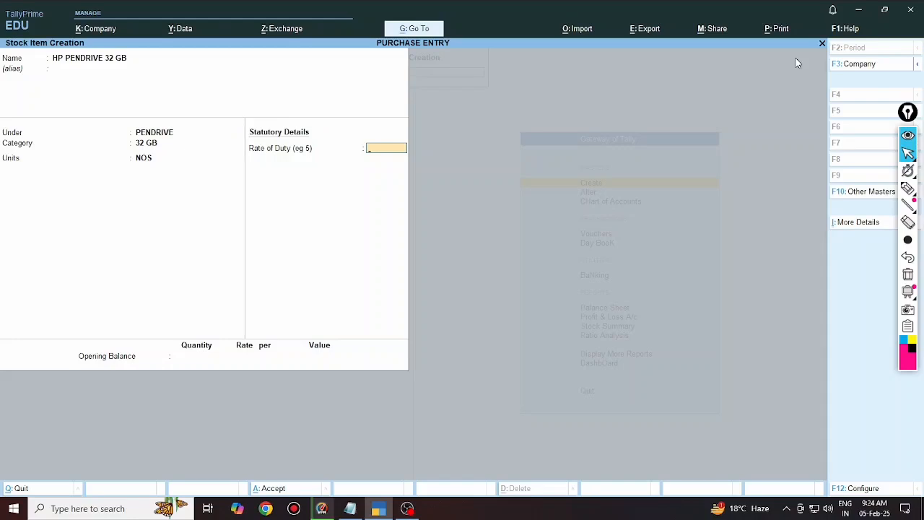
# Leave the rate of duty and opening balance without entries and save the HP PENDRIVE 32 GB stock item.
pyautogui.press('Return')
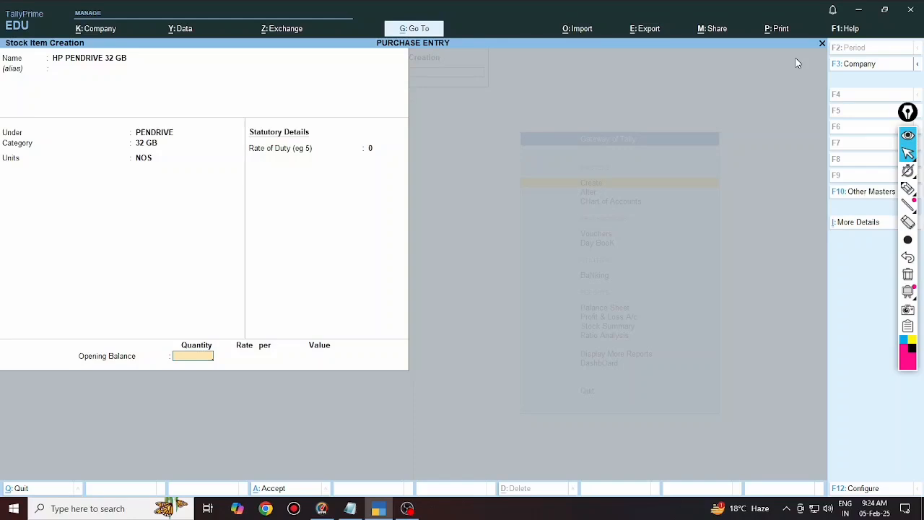
pyautogui.press('Return')
pyautogui.press('Return')
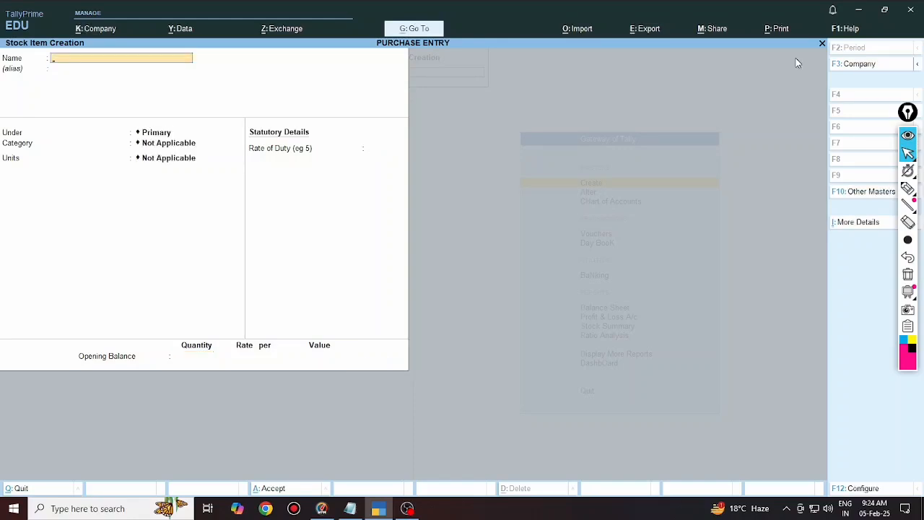
# Check the purchase stock list in Notepad, return to TallyPrime and name the new stock item RAM 8GB without an alias.
pyautogui.click(350, 508)
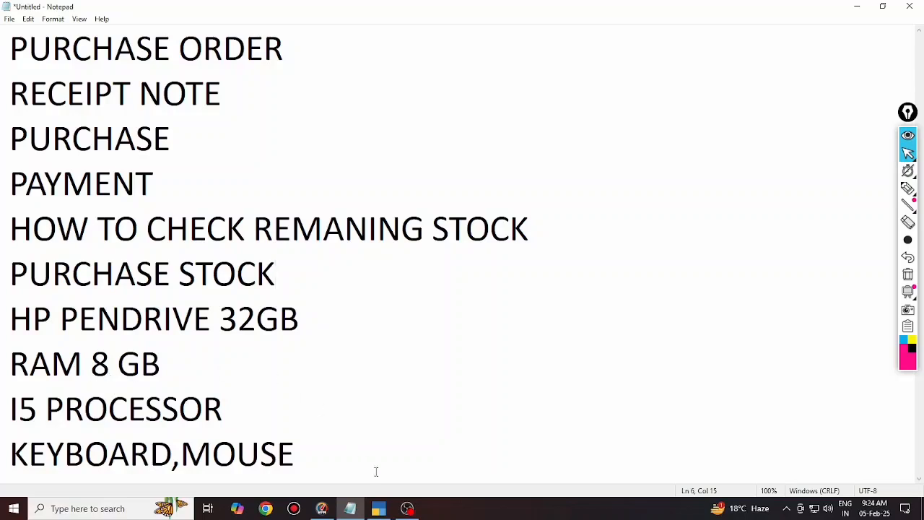
pyautogui.click(383, 511)
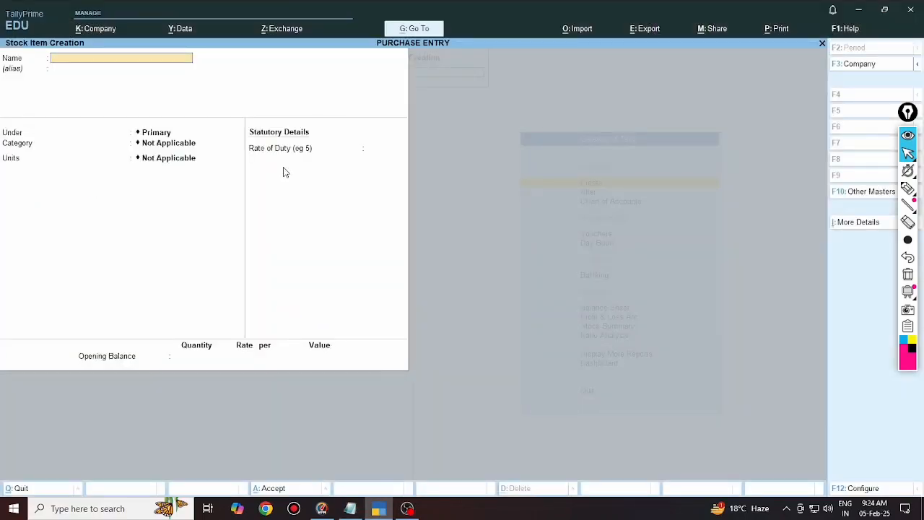
pyautogui.write('RAM 8GB')
pyautogui.press('Return')
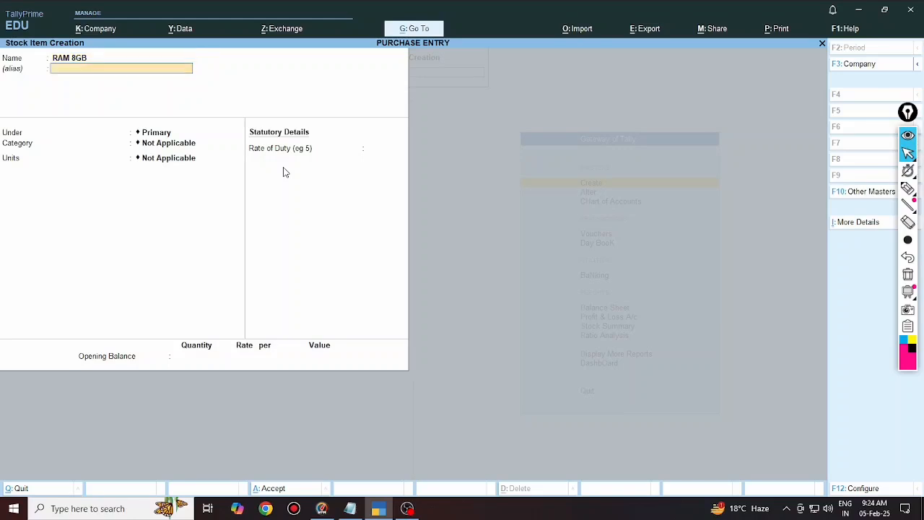
pyautogui.press('Return')
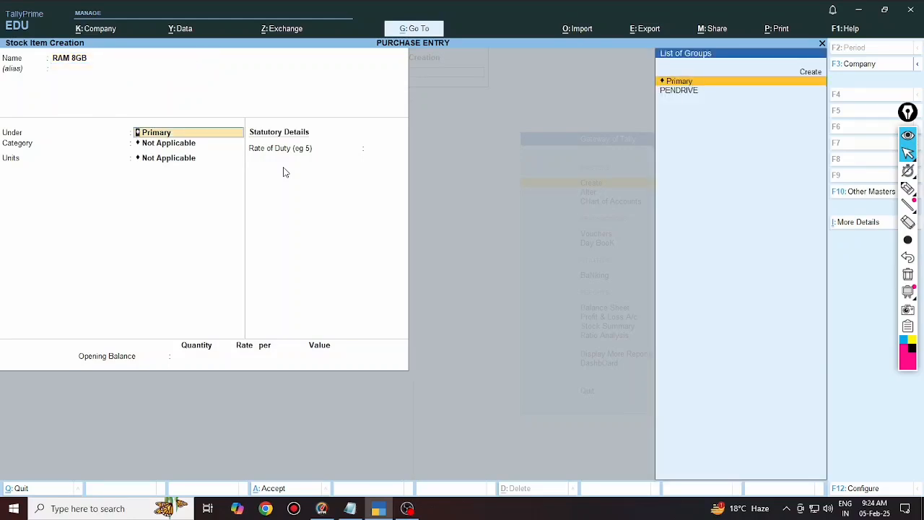
# Create a stock group named RAM under Primary for the item, without adding up item quantities.
pyautogui.hotkey('alt', 'c')
pyautogui.write('R')
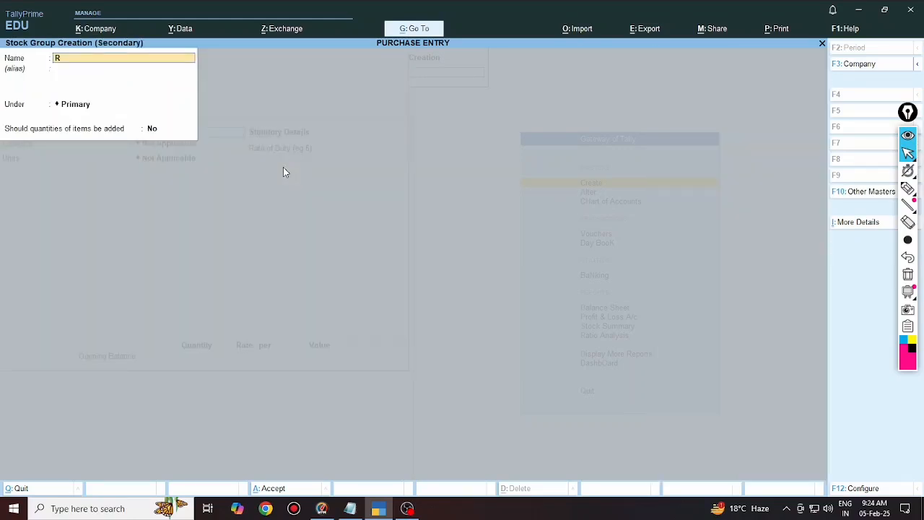
pyautogui.write('AM')
pyautogui.press('Return')
pyautogui.press('Return')
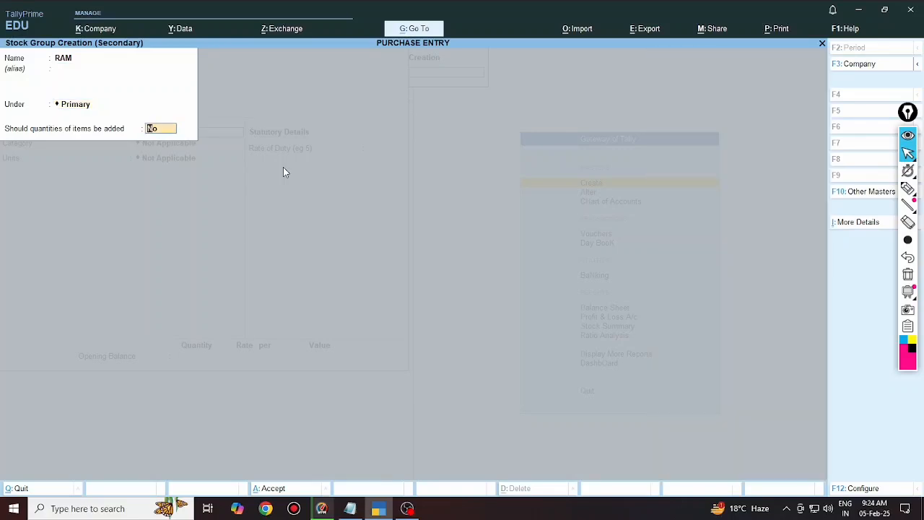
pyautogui.press('Return')
pyautogui.press('Return')
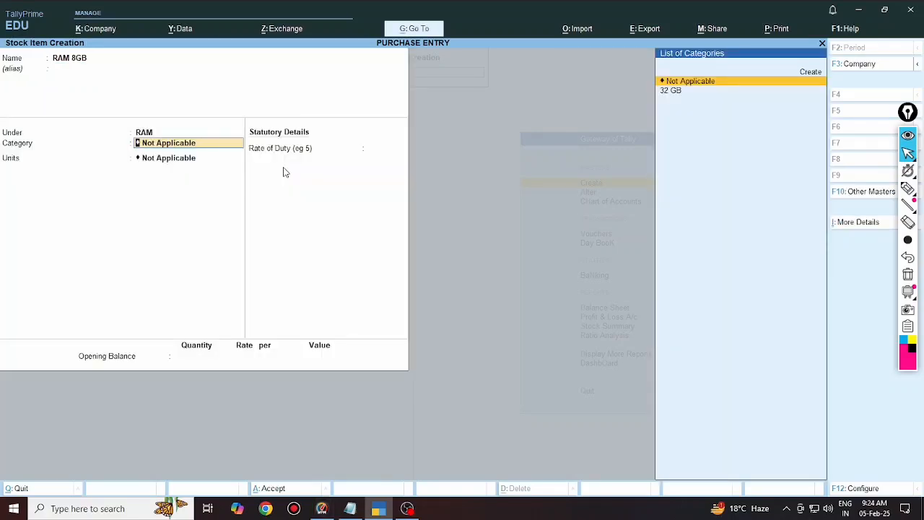
# Create a stock category named 8 GB under Primary and assign it to the RAM 8GB item.
pyautogui.hotkey('alt', 'c')
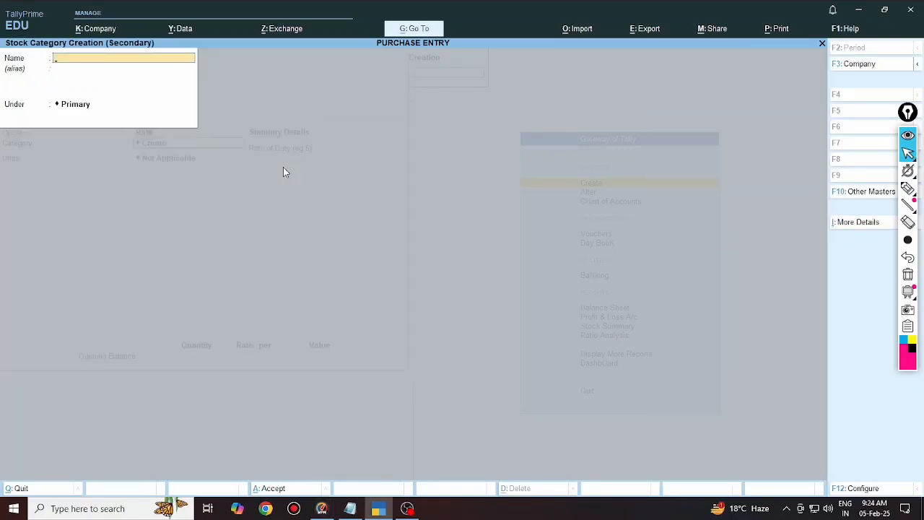
pyautogui.write('8 GB')
pyautogui.press('Return')
pyautogui.press('Return')
pyautogui.press('Return')
pyautogui.press('Return')
# Set the unit of RAM 8GB to NOS and save the item without a duty rate or opening balance.
pyautogui.press('Return')
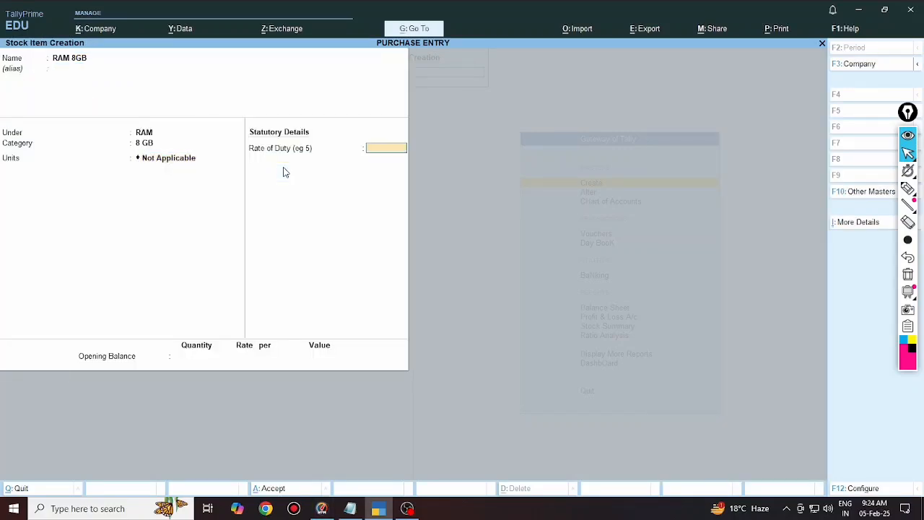
pyautogui.press('BackSpace')
pyautogui.press('Down')
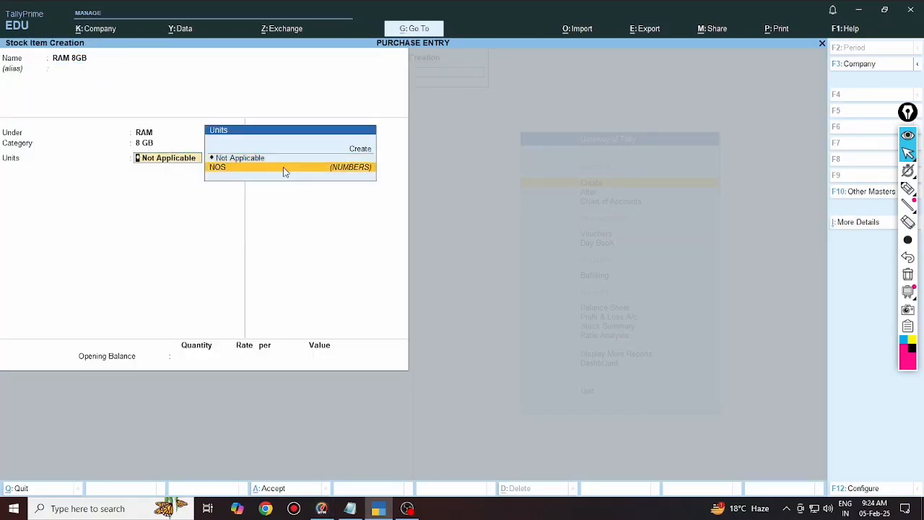
pyautogui.press('Return')
pyautogui.press('Return')
pyautogui.press('Return')
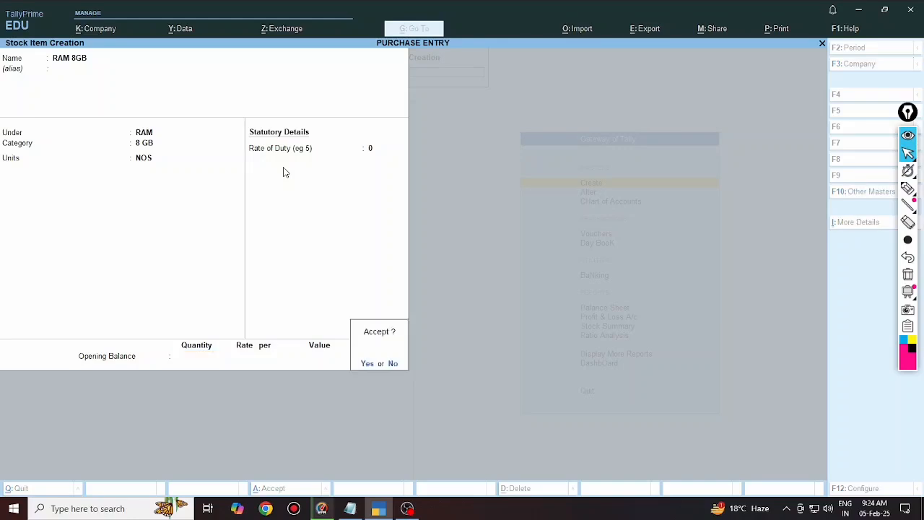
pyautogui.press('Return')
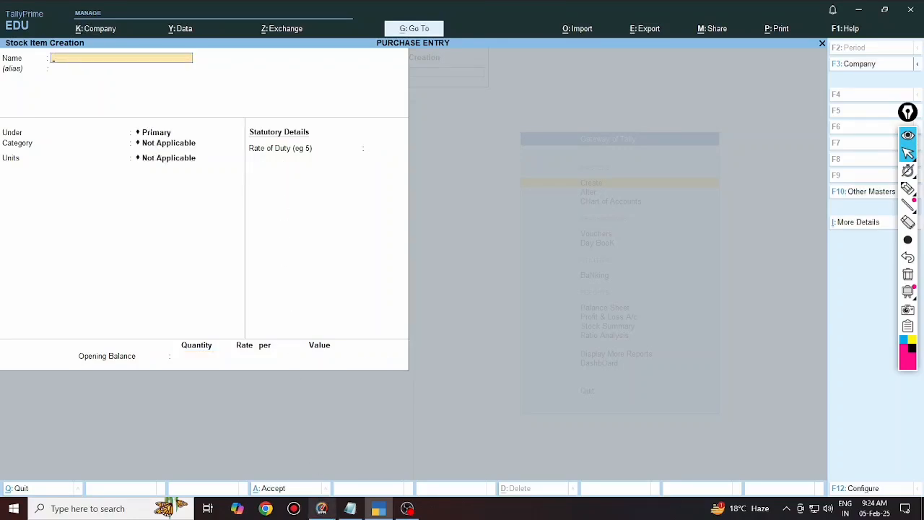
# Check the stock list in Notepad again, return to TallyPrime and name the next stock item INTEL I5 PROCESSOR without an alias.
pyautogui.click(350, 509)
pyautogui.click(351, 509)
pyautogui.write('I5')
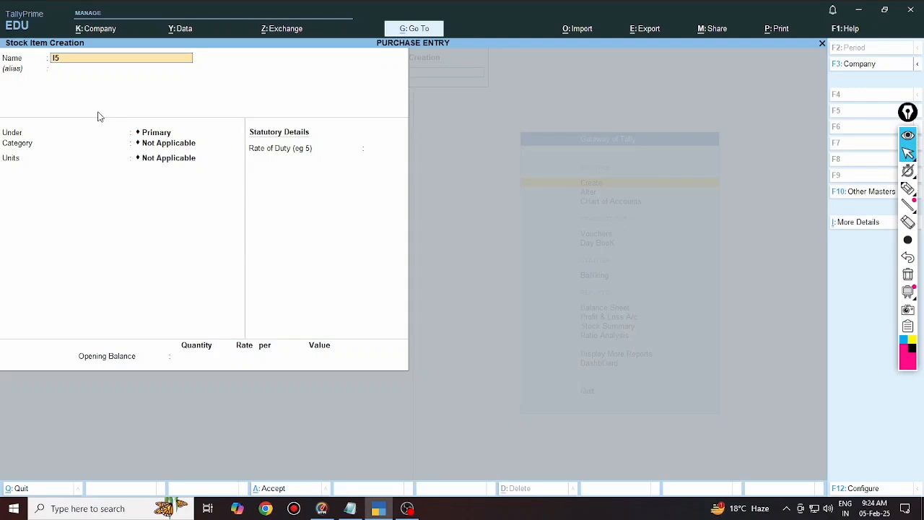
pyautogui.write(' PRO')
pyautogui.press('BackSpace')
pyautogui.press('BackSpace')
pyautogui.press('BackSpace')
pyautogui.press('BackSpace')
pyautogui.write('INTEL')
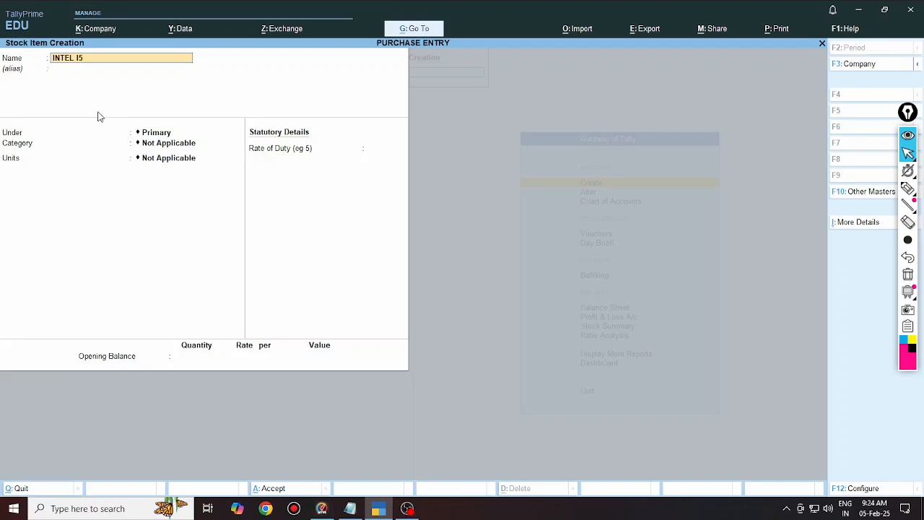
pyautogui.write(' I5 PROC')
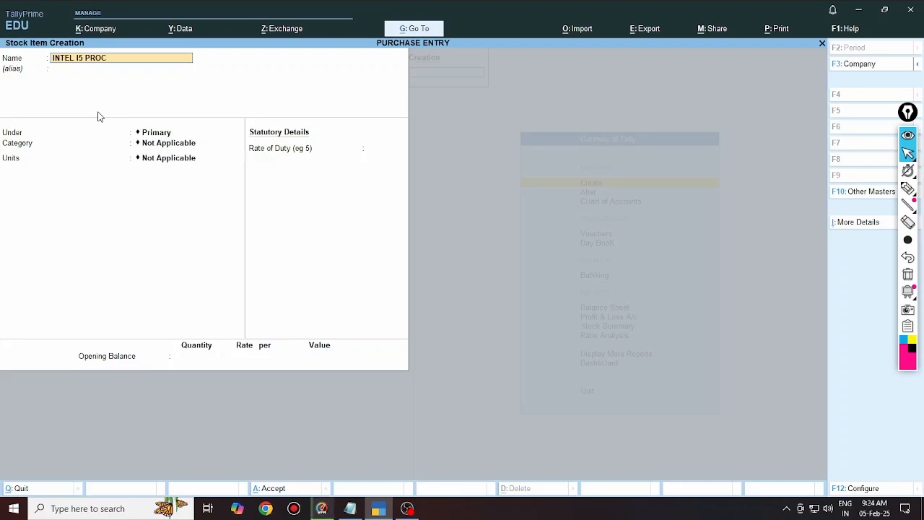
pyautogui.write('ES')
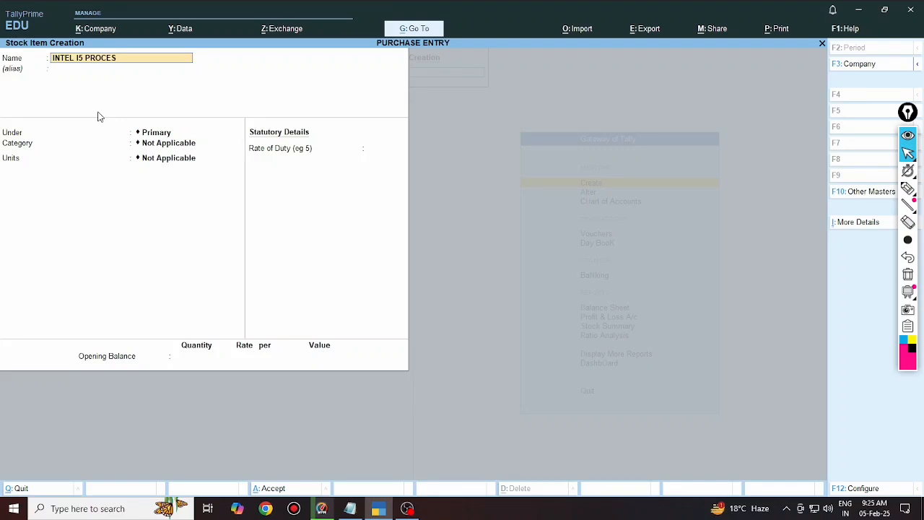
pyautogui.write('SOR')
pyautogui.press('Return')
pyautogui.press('Return')
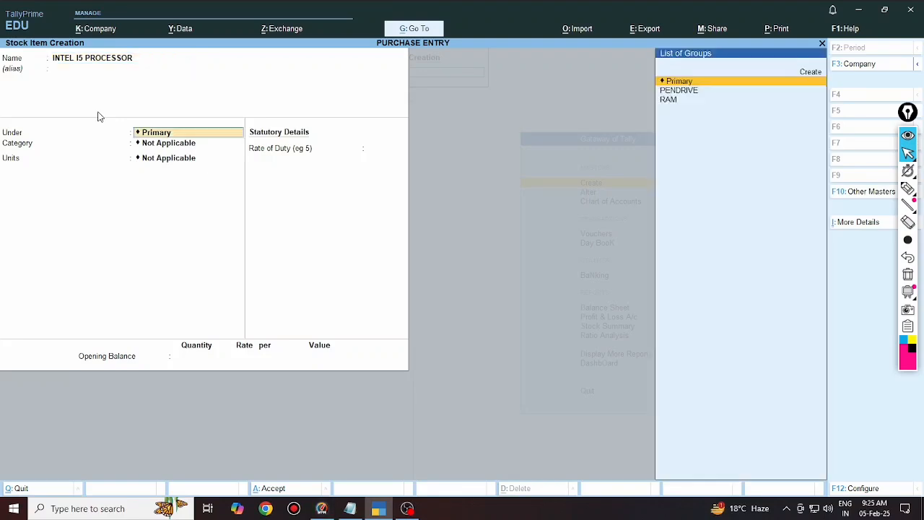
# Create a stock group named PROCESSOR under Primary for the item, without adding up item quantities.
pyautogui.press('Up')
pyautogui.press('Return')
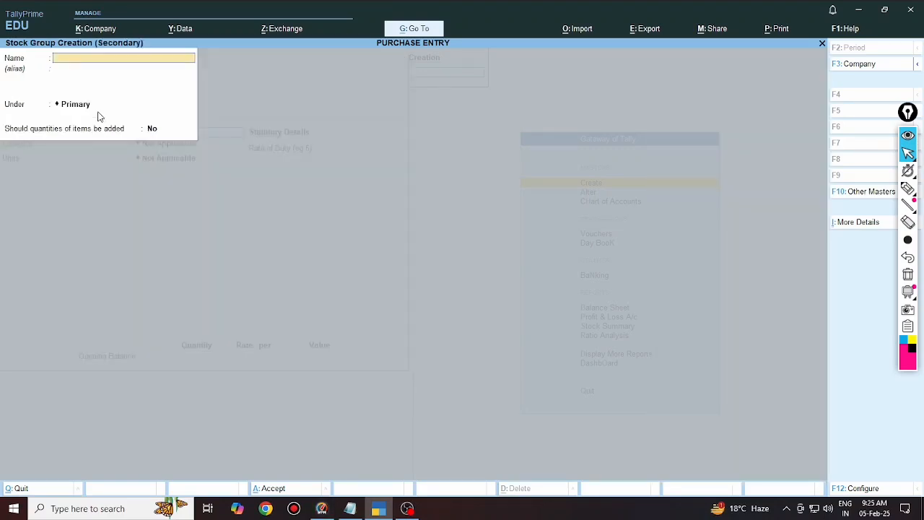
pyautogui.write('PE')
pyautogui.write('RO')
pyautogui.write('CE')
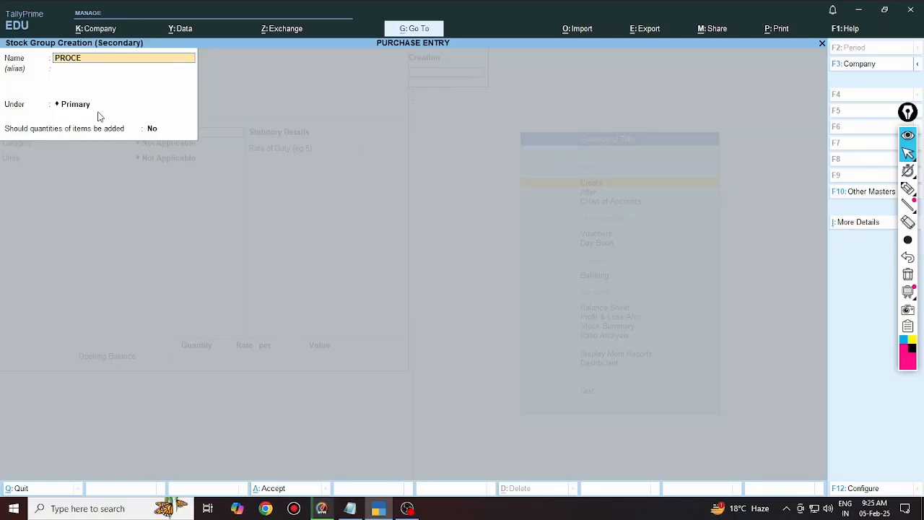
pyautogui.write('SSOR')
pyautogui.press('Return')
pyautogui.press('Return')
pyautogui.press('Return')
pyautogui.press('Return')
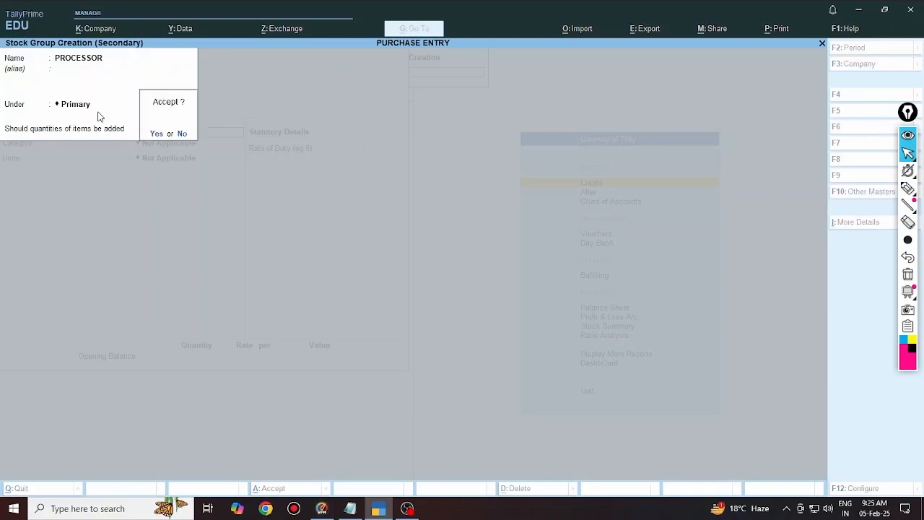
pyautogui.press('Return')
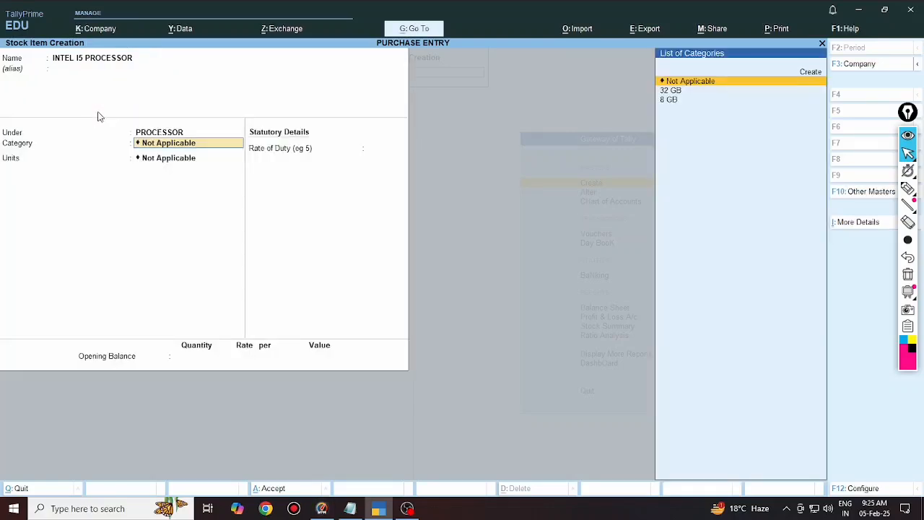
# Create a stock category named I5 under Primary and assign it to the processor item.
pyautogui.press('Up')
pyautogui.press('Return')
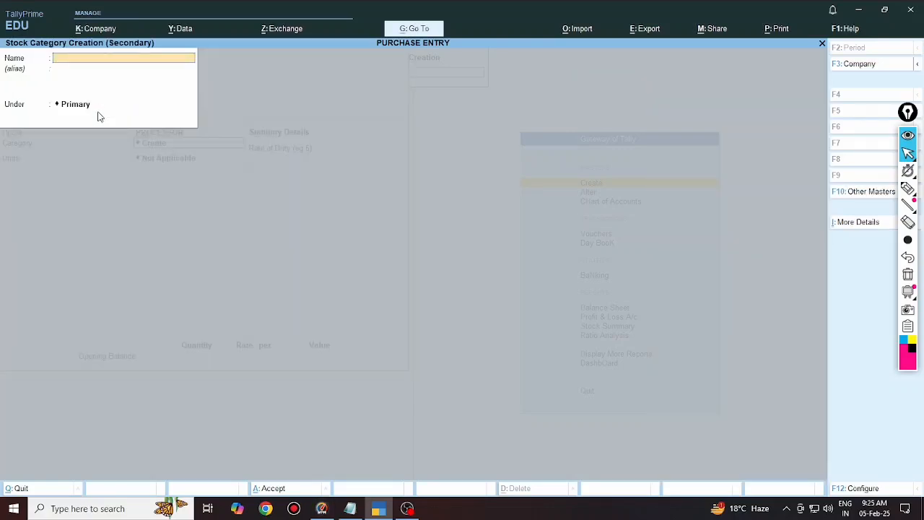
pyautogui.write('I5')
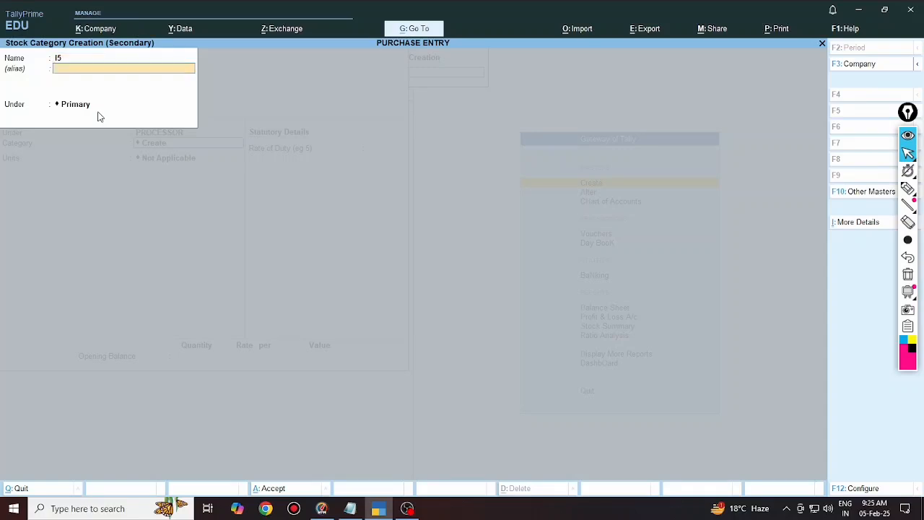
pyautogui.press('Return')
pyautogui.press('Return')
pyautogui.press('Return')
pyautogui.press('Return')
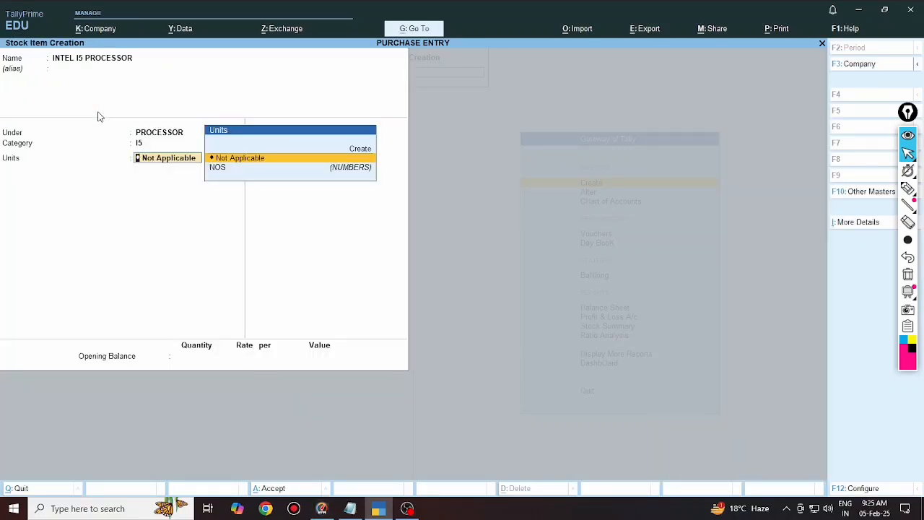
# Set the unit of INTEL I5 PROCESSOR to NOS and save the item without a duty rate or opening balance.
pyautogui.press('Down')
pyautogui.press('Return')
pyautogui.press('Return')
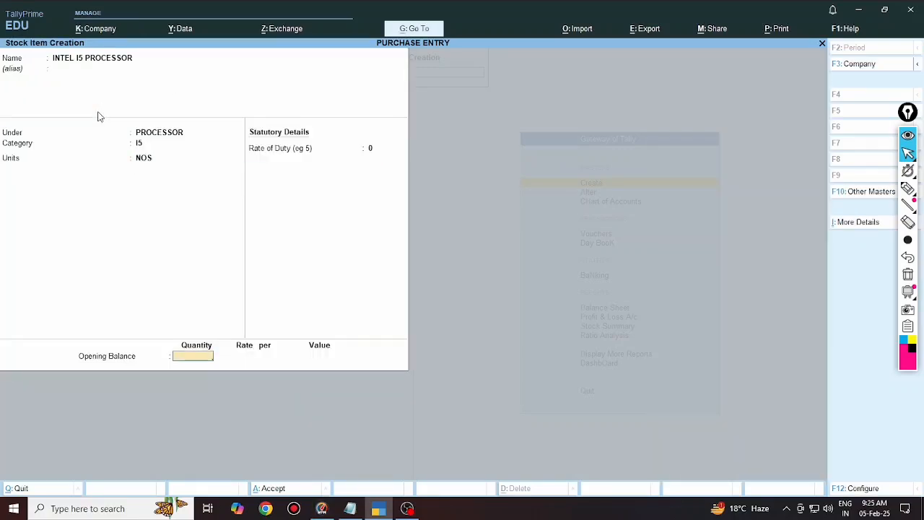
pyautogui.press('Return')
pyautogui.press('Return')
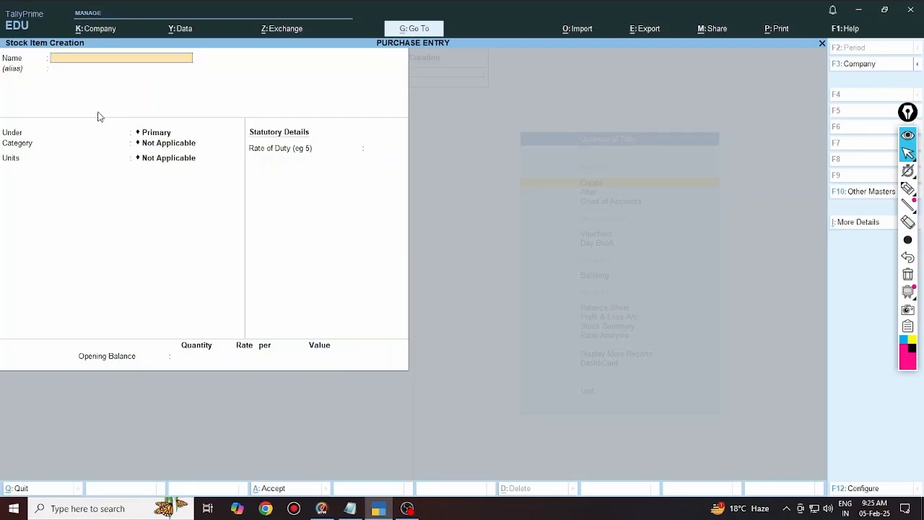
# Name the next new stock item HP KEYBOARD without an alias.
pyautogui.write('HP KEY')
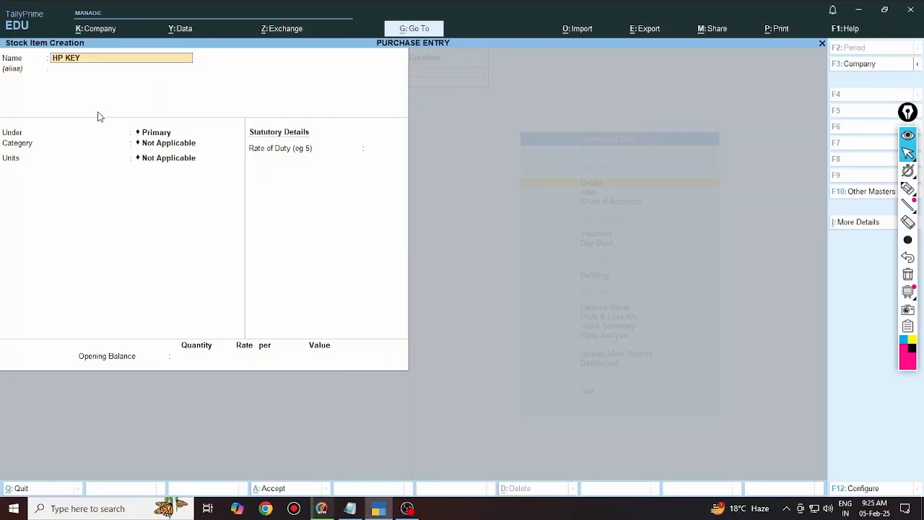
pyautogui.write('BOARD')
pyautogui.press('Return')
pyautogui.press('Return')
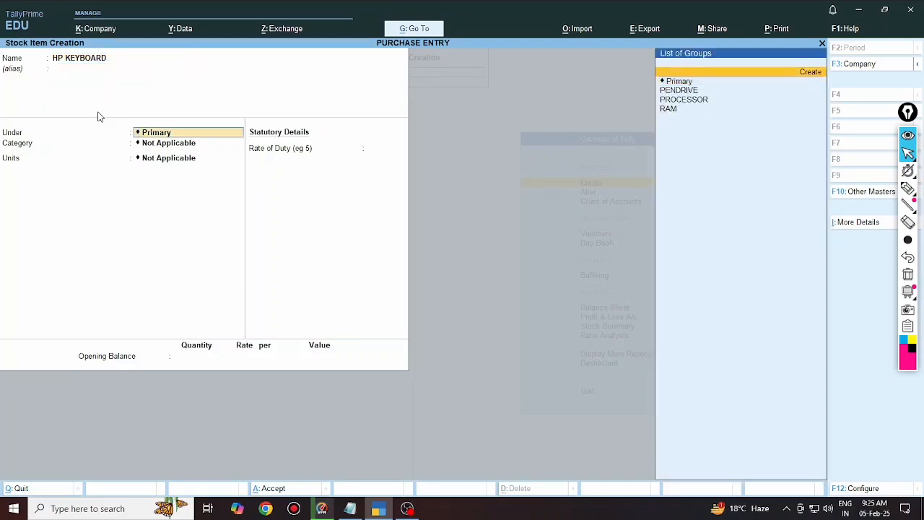
# Create a stock group named KEYBOARD under Primary for the item, without adding up item quantities.
pyautogui.hotkey('alt', 'c')
pyautogui.write('KEY')
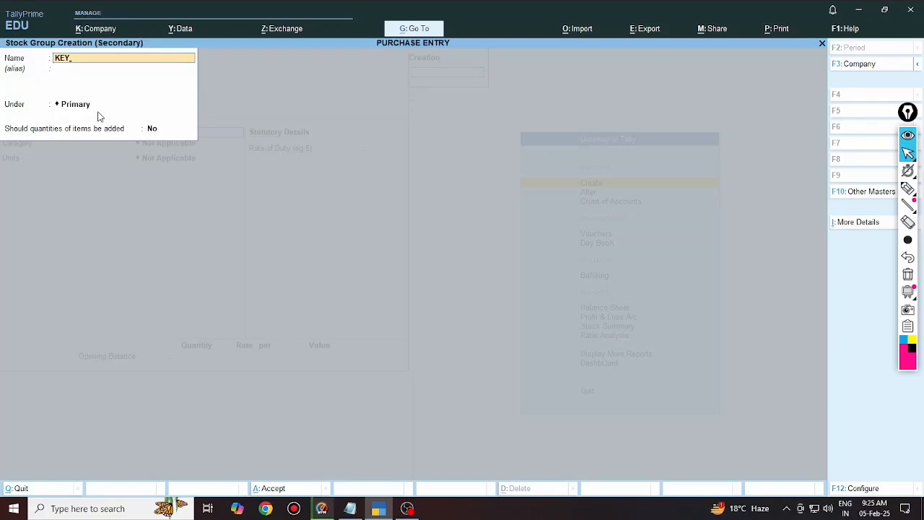
pyautogui.write('BOARD')
pyautogui.press('Return')
pyautogui.press('Return')
pyautogui.press('Return')
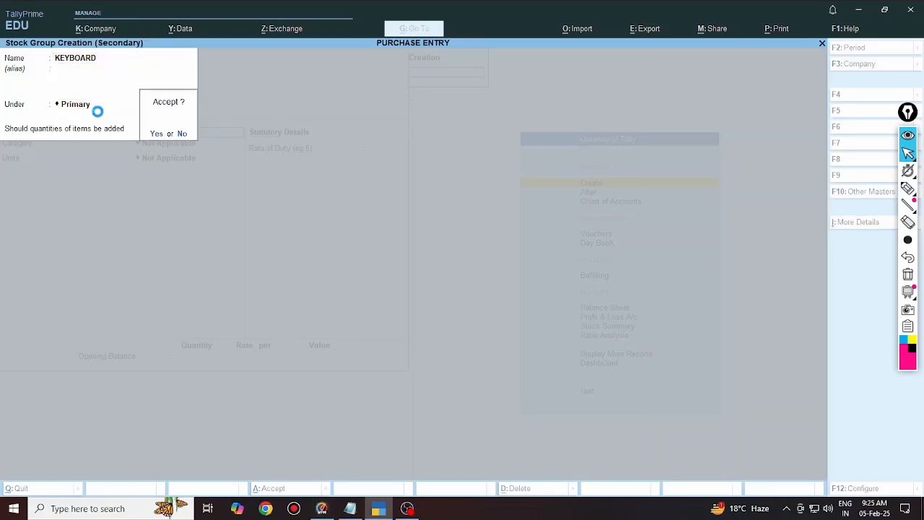
pyautogui.press('Return')
# Extend the stock item's name to HP KEYBOARD UNDER 500, keeping it without an alias and in the KEYBOARD group.
pyautogui.press('BackSpace')
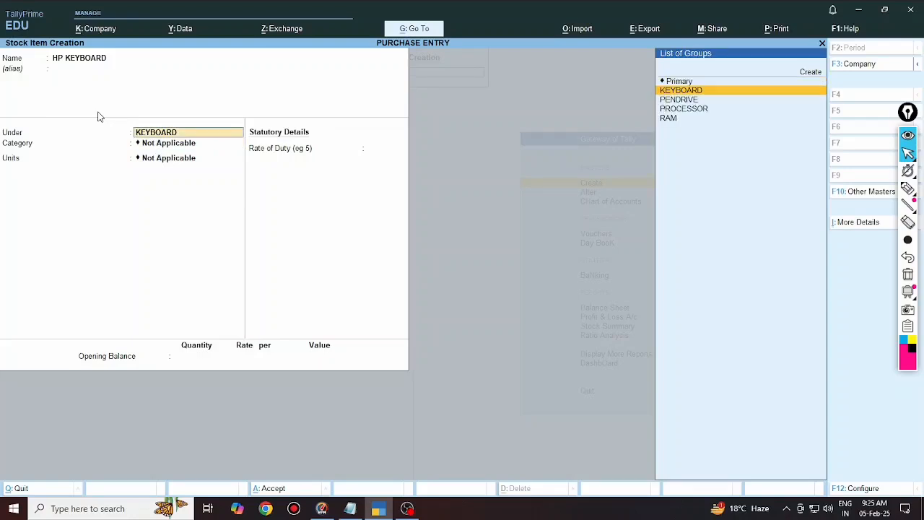
pyautogui.press('BackSpace')
pyautogui.press('BackSpace')
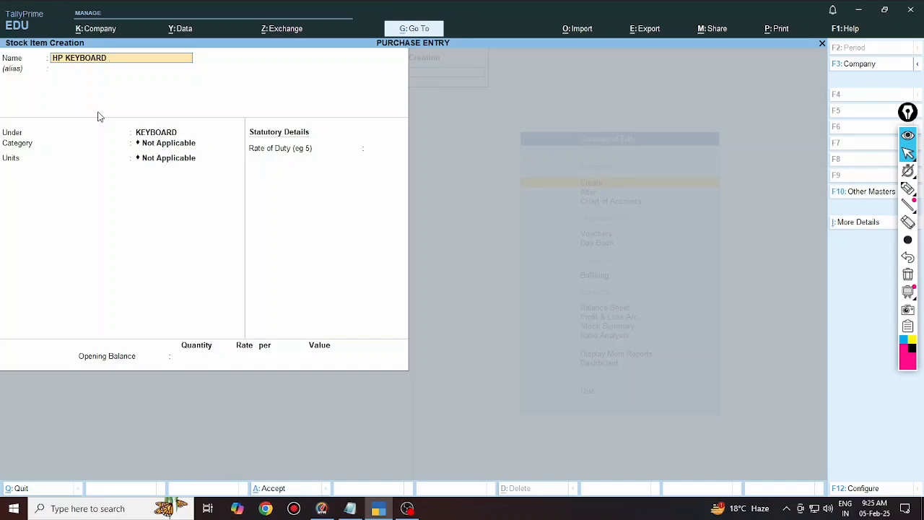
pyautogui.write('UNDER 5000')
pyautogui.press('BackSpace')
pyautogui.press('Return')
pyautogui.press('Return')
pyautogui.press('Return')
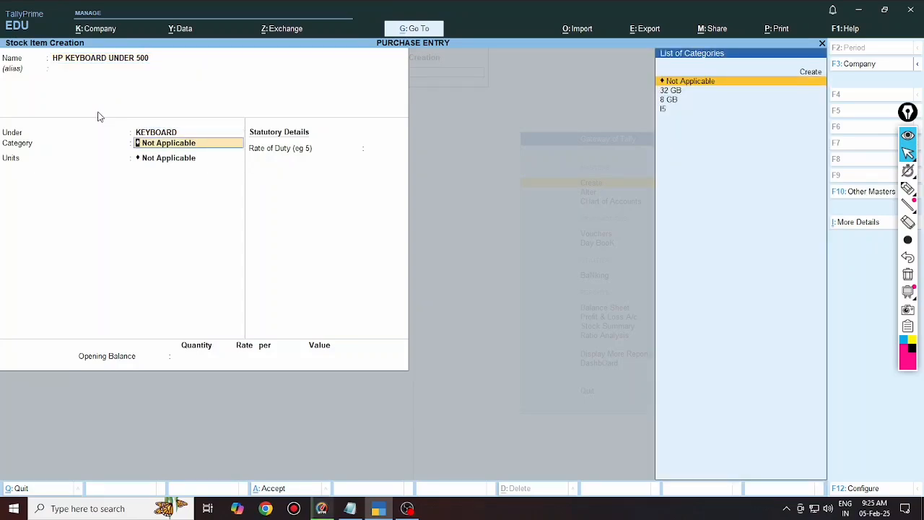
# Create a stock category named 500 under Primary and assign it to the keyboard item.
pyautogui.press('Up')
pyautogui.press('Return')
pyautogui.write('500')
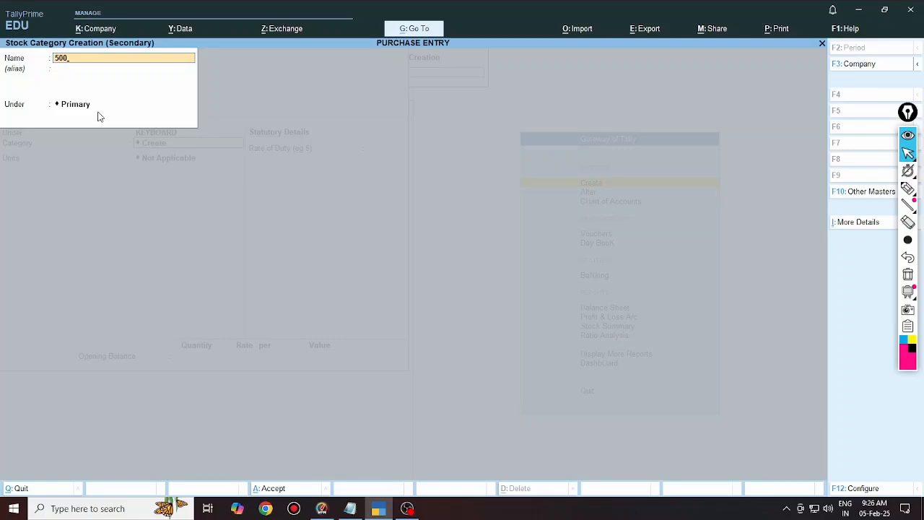
pyautogui.press('Return')
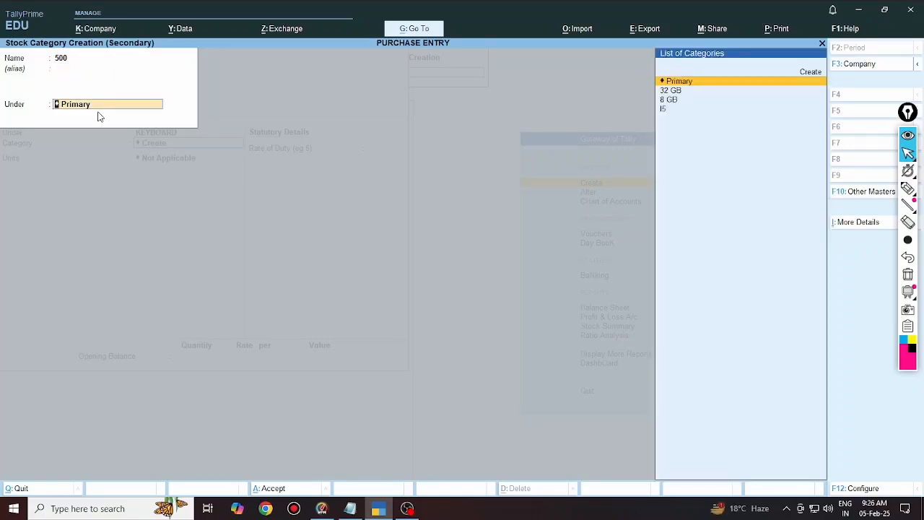
pyautogui.press('Return')
pyautogui.press('Return')
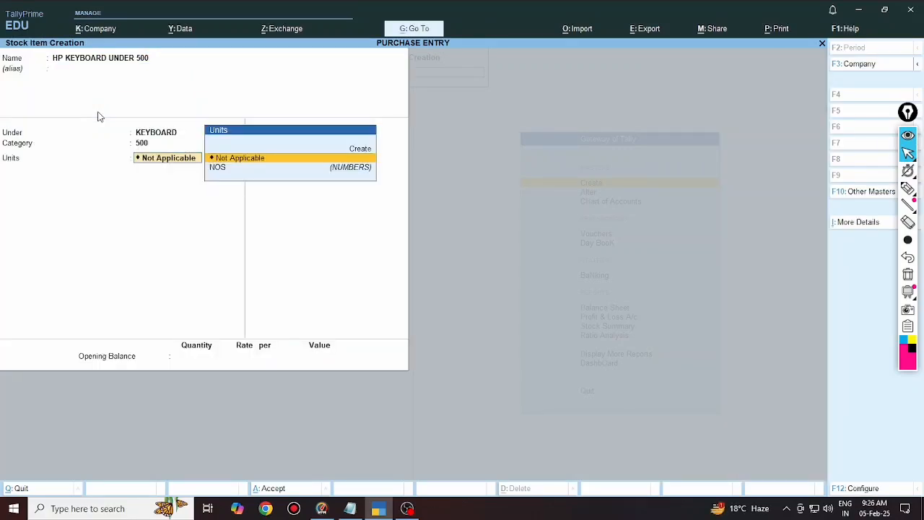
# Set the unit of HP KEYBOARD UNDER 500 to NOS and save the item without an opening balance.
pyautogui.press('Down')
pyautogui.press('Return')
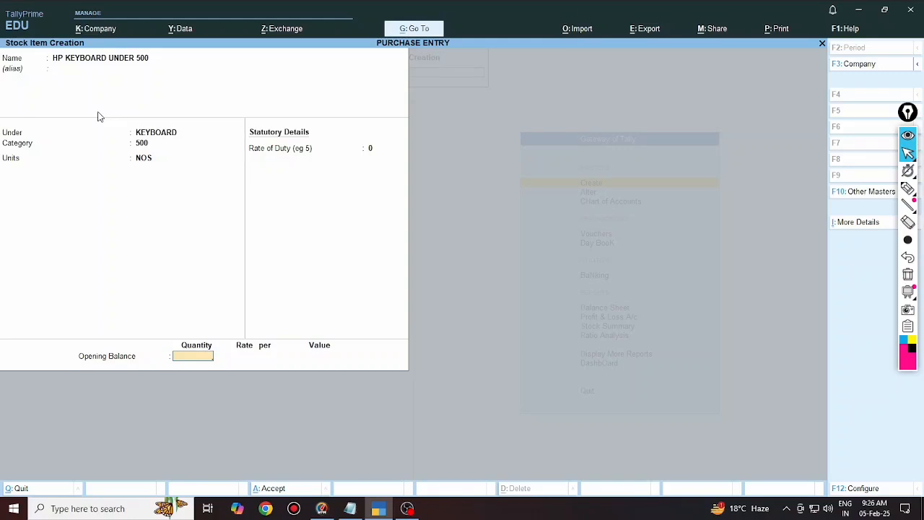
pyautogui.press('Return')
pyautogui.press('Return')
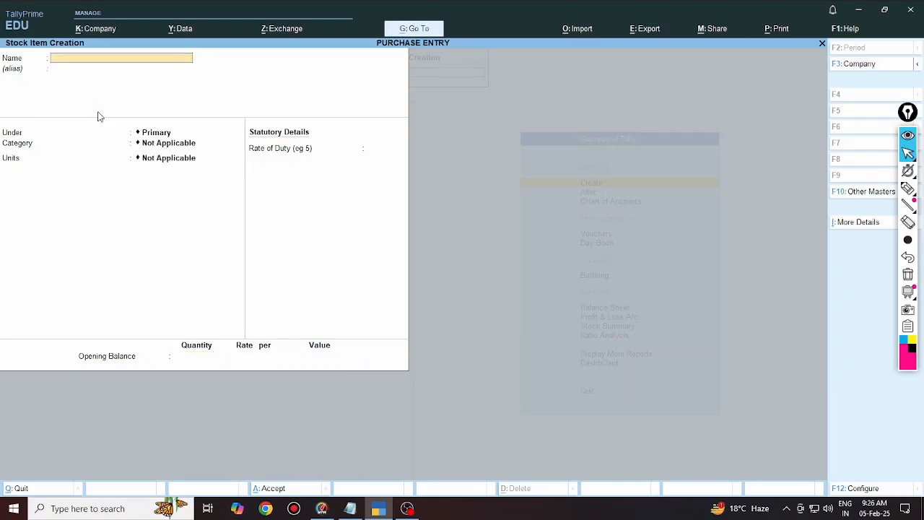
# Name the next new stock item HP MOUSE without an alias.
pyautogui.write('HP MOU')
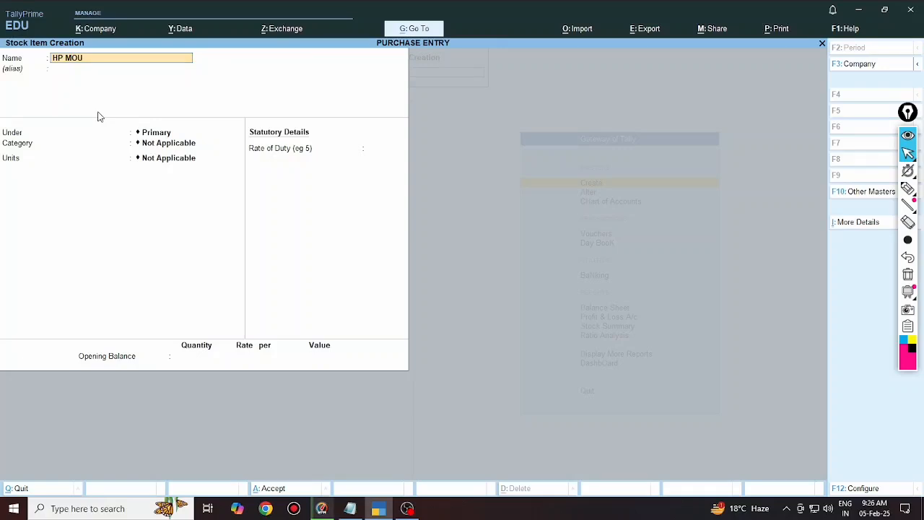
pyautogui.write('SE UNDE')
pyautogui.press('BackSpace')
pyautogui.press('BackSpace')
pyautogui.press('BackSpace')
pyautogui.press('BackSpace')
pyautogui.press('BackSpace')
pyautogui.press('BackSpace')
pyautogui.press('Return')
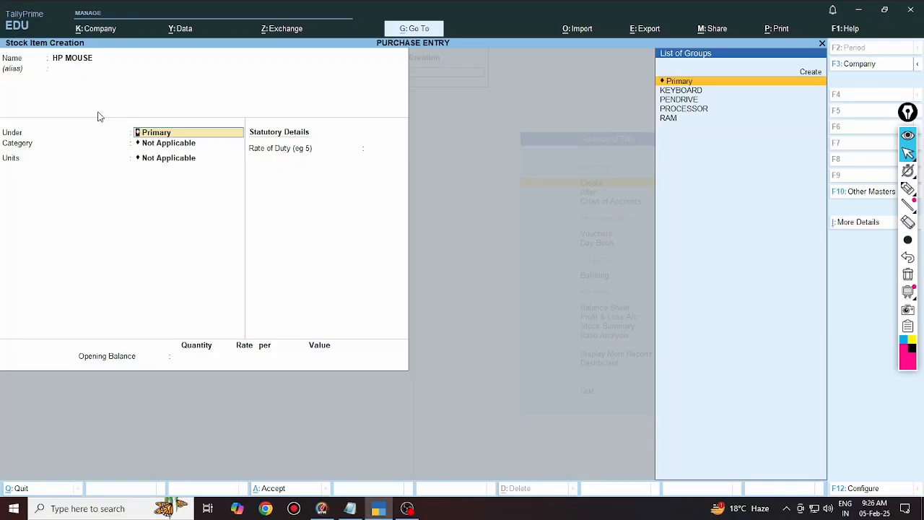
pyautogui.press('Up')
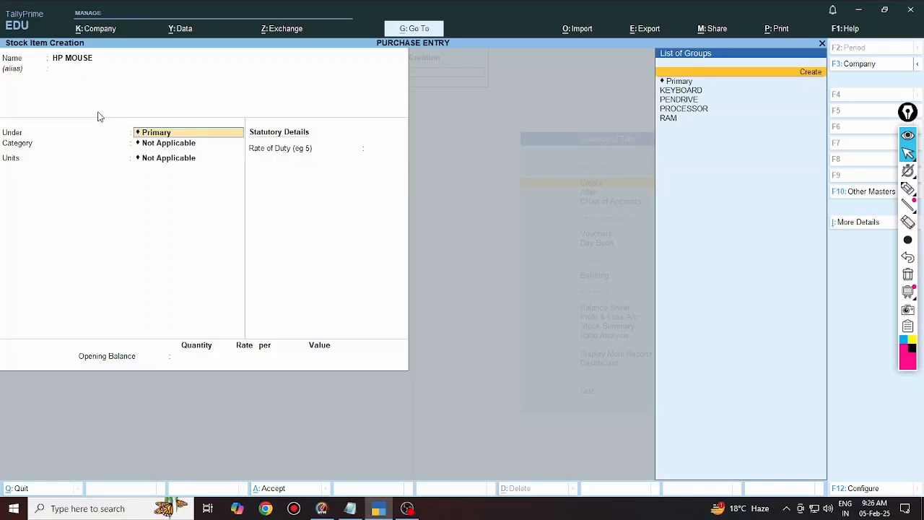
pyautogui.hotkey('alt', 'c')
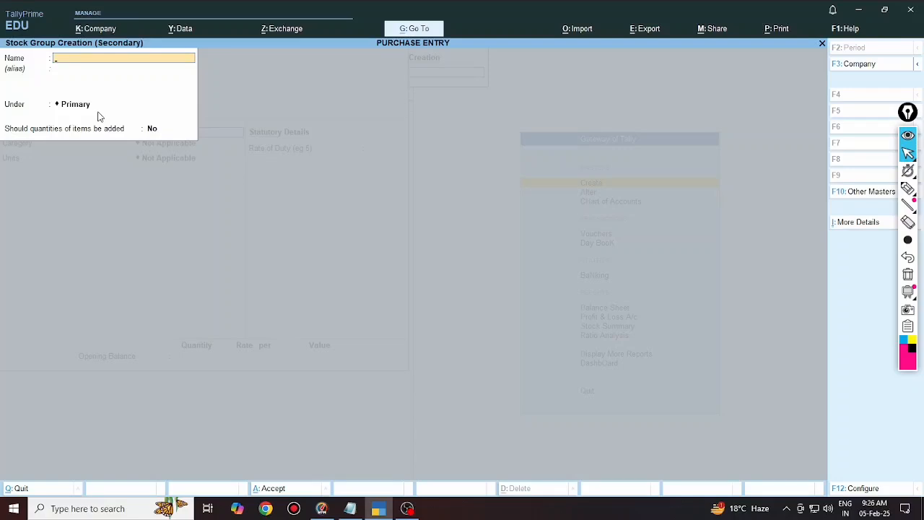
pyautogui.press('Escape')
pyautogui.press('y')
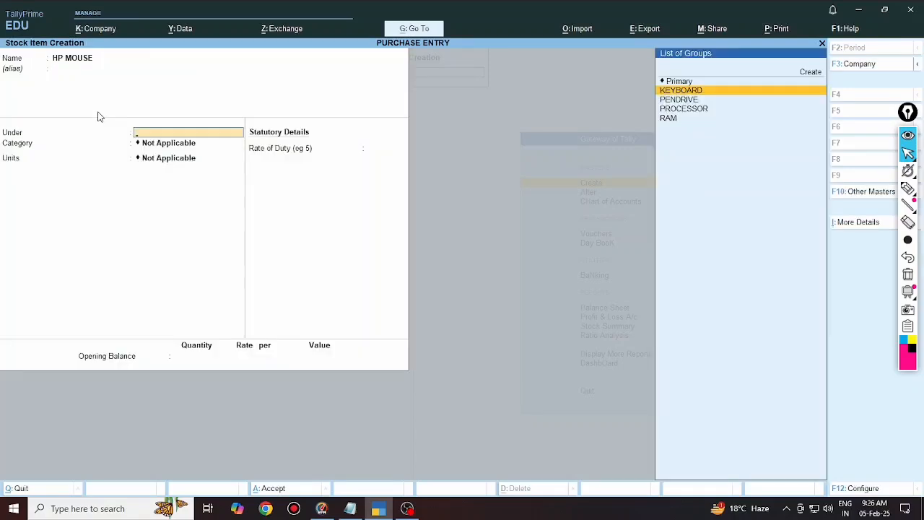
pyautogui.press('Escape')
pyautogui.press('n')
# Create a stock group named MOUSE under Primary and assign it to HP MOUSE, without adding up item quantities.
pyautogui.press('Up')
pyautogui.press('Up')
pyautogui.press('Return')
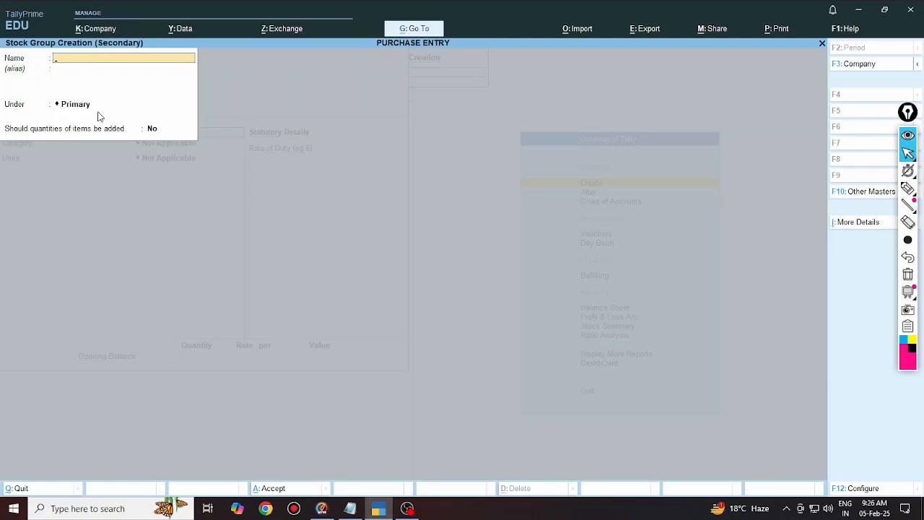
pyautogui.write('MOUSE')
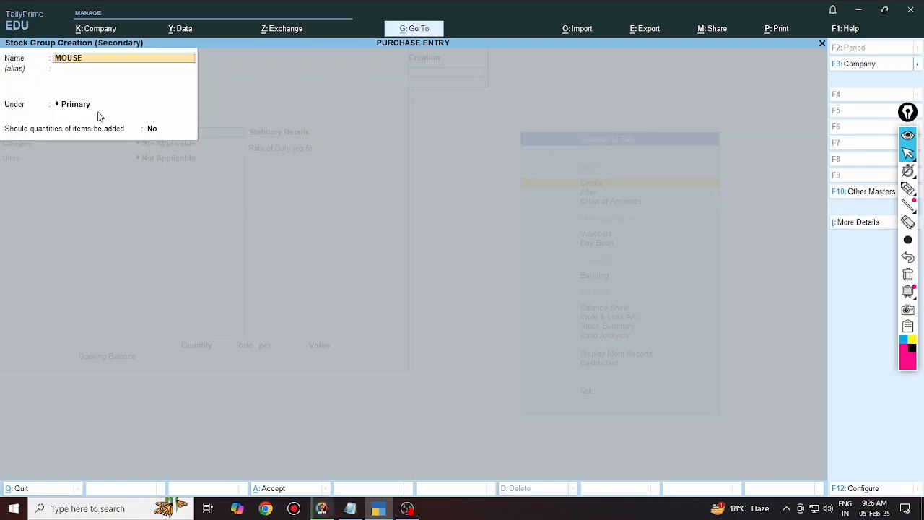
pyautogui.press('Return')
pyautogui.press('Return')
pyautogui.press('Return')
pyautogui.press('Return')
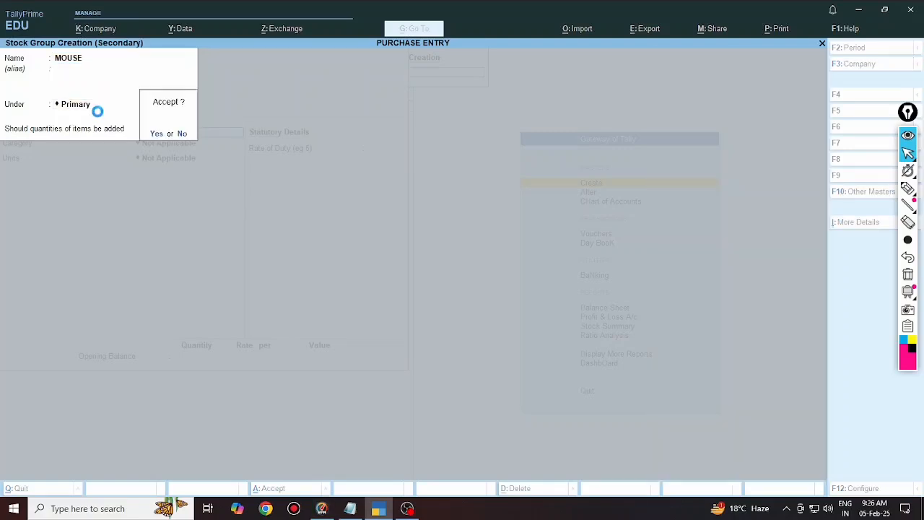
pyautogui.press('Return')
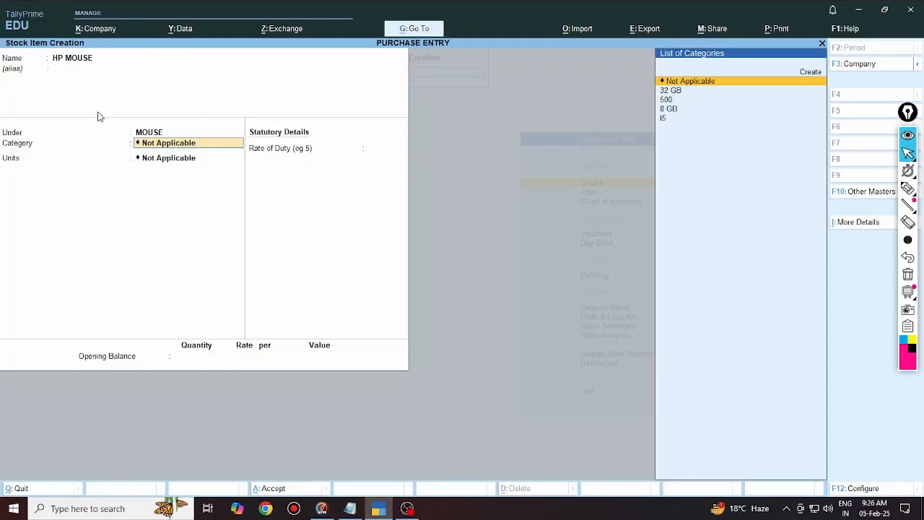
# Create a stock category named UNDER 500 under Primary and assign it to the mouse item.
pyautogui.press('Up')
pyautogui.press('Return')
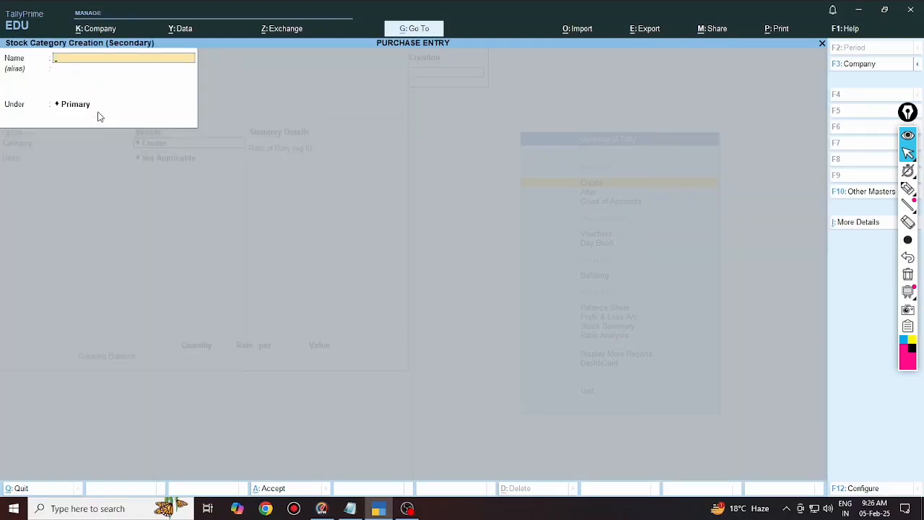
pyautogui.write('UNDER 500')
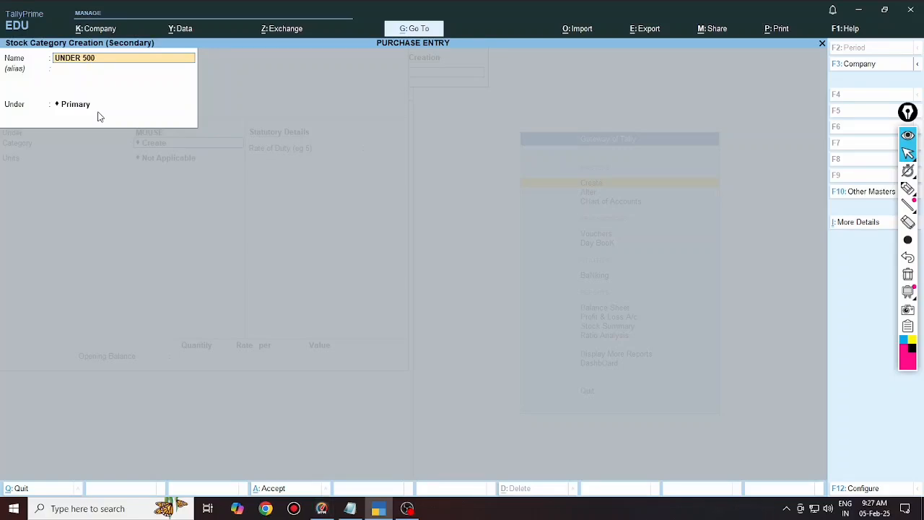
pyautogui.press('Return')
pyautogui.press('Return')
pyautogui.press('Return')
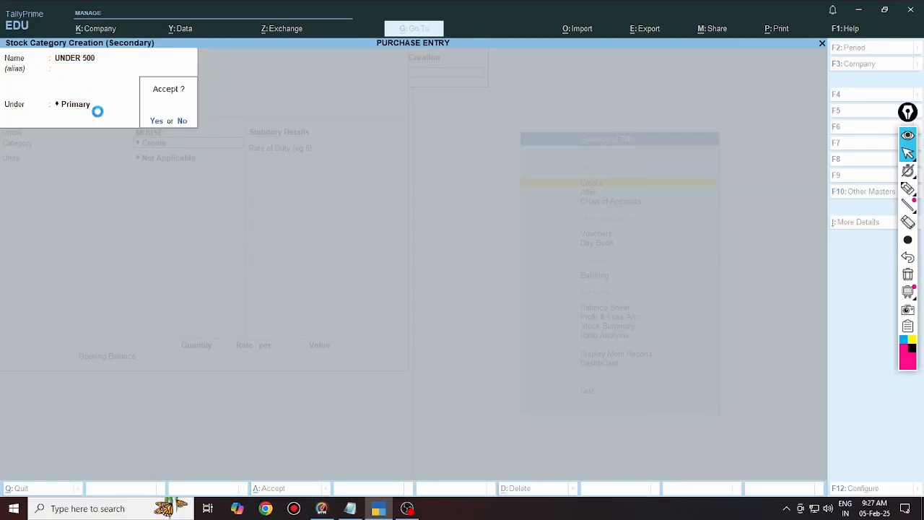
pyautogui.press('Return')
# Set the unit of HP MOUSE to NOS, save the item without an opening balance, and leave master creation.
pyautogui.press('Down')
pyautogui.press('Return')
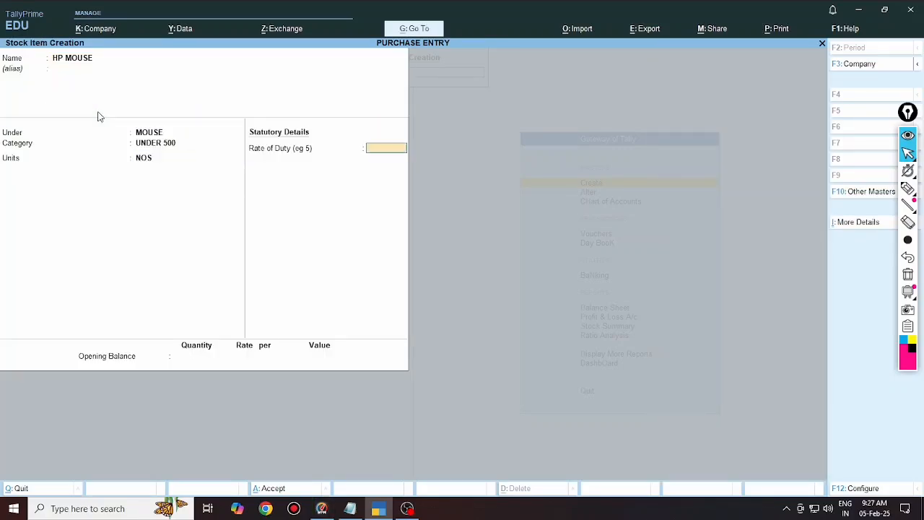
pyautogui.press('Return')
pyautogui.press('Return')
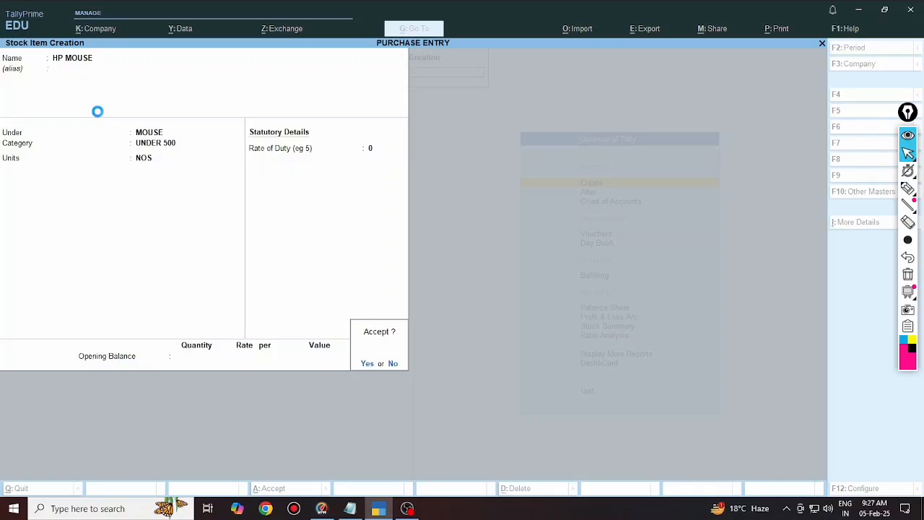
pyautogui.press('Return')
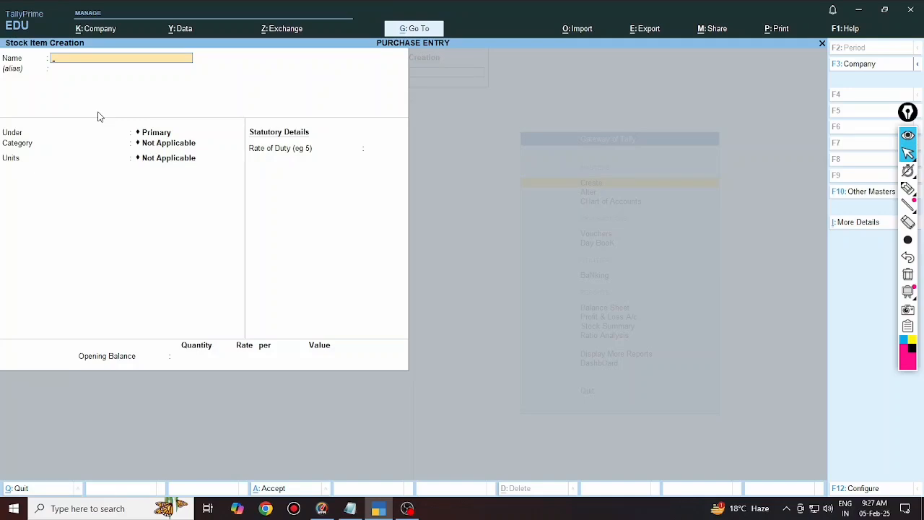
pyautogui.press('Escape')
pyautogui.press('Escape')
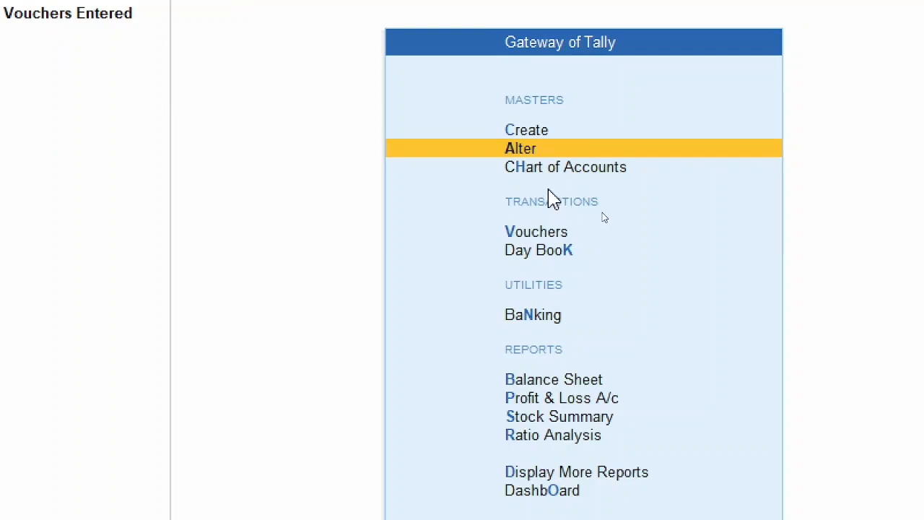
# Open the Purchase Order voucher type for alteration and check its setting for allowing zero-valued transactions.
pyautogui.press('Return')
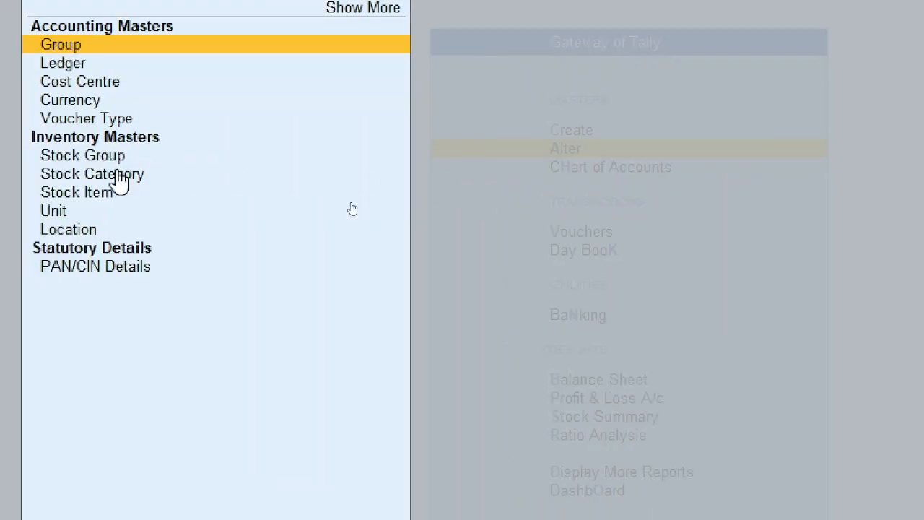
pyautogui.press('Down')
pyautogui.press('Down')
pyautogui.press('Down')
pyautogui.press('Down')
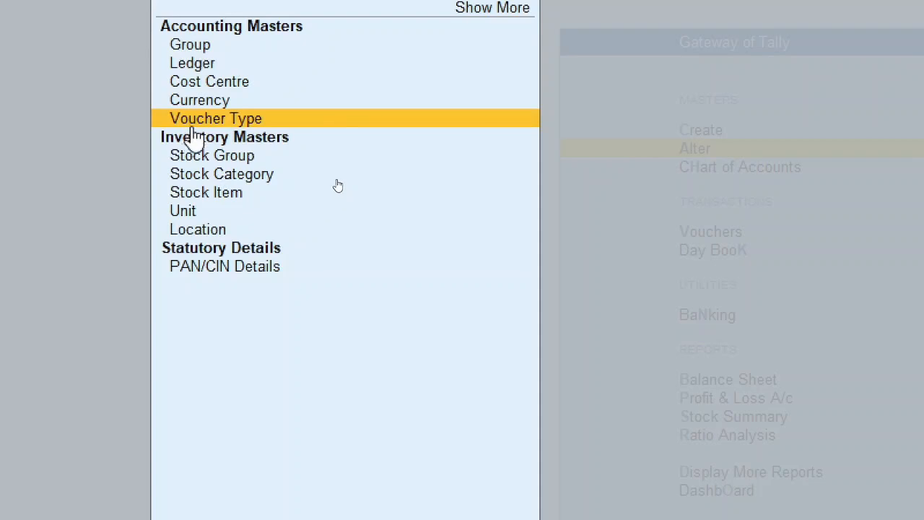
pyautogui.click(193, 122)
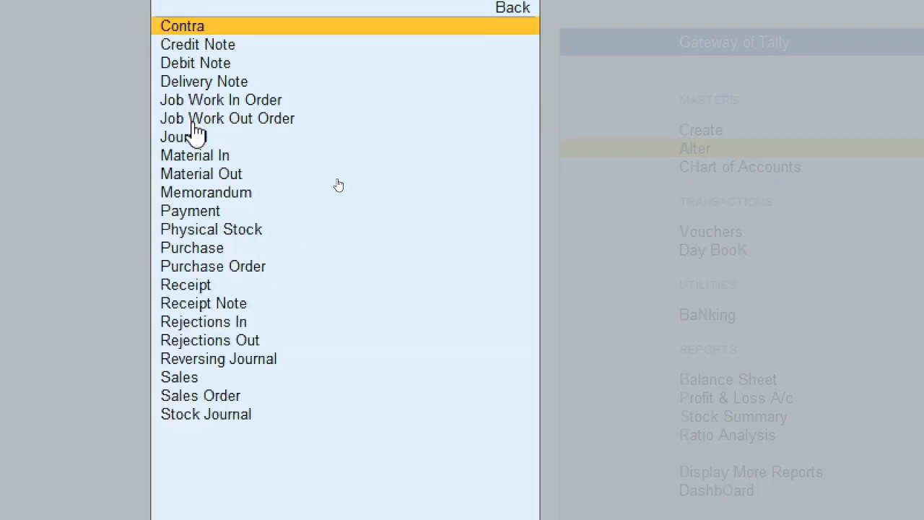
pyautogui.write('pu')
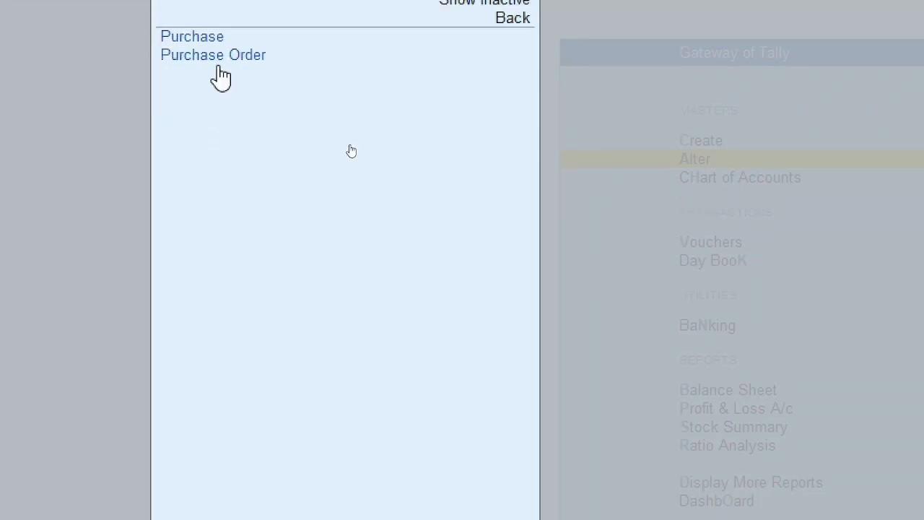
pyautogui.click(220, 52)
pyautogui.click(220, 65)
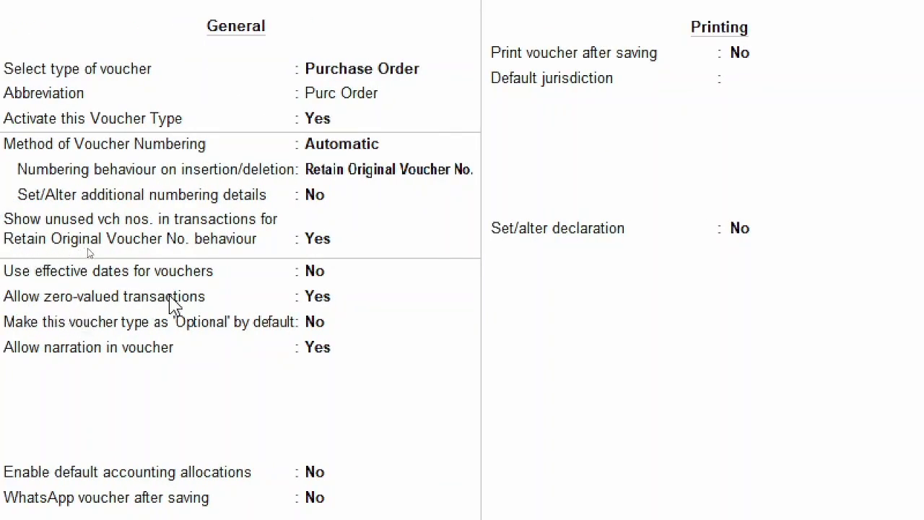
pyautogui.click(324, 312)
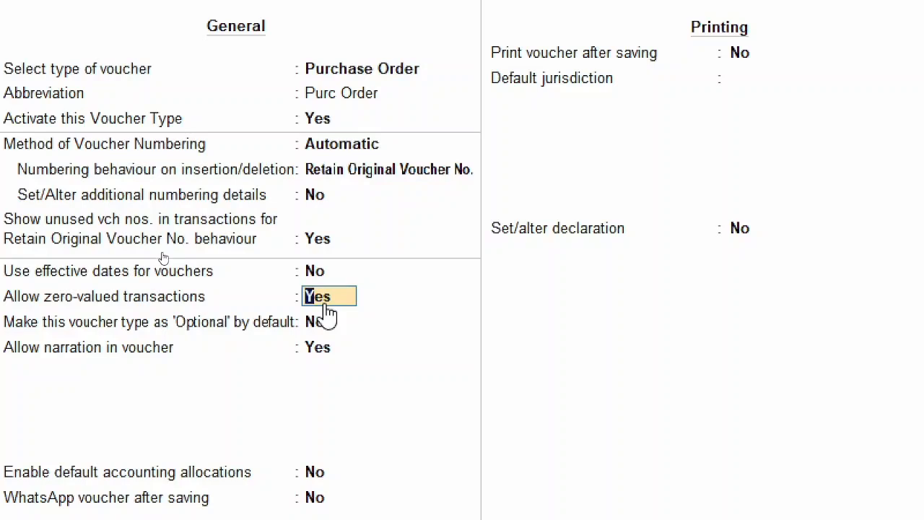
pyautogui.press('BackSpace')
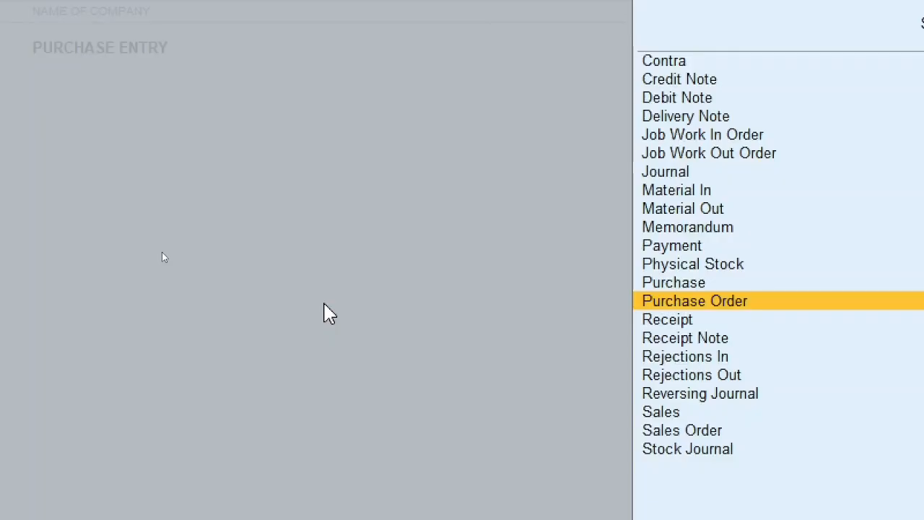
# Set the Receipt Note voucher type to allow zero-valued transactions and save the alteration.
pyautogui.write('re')
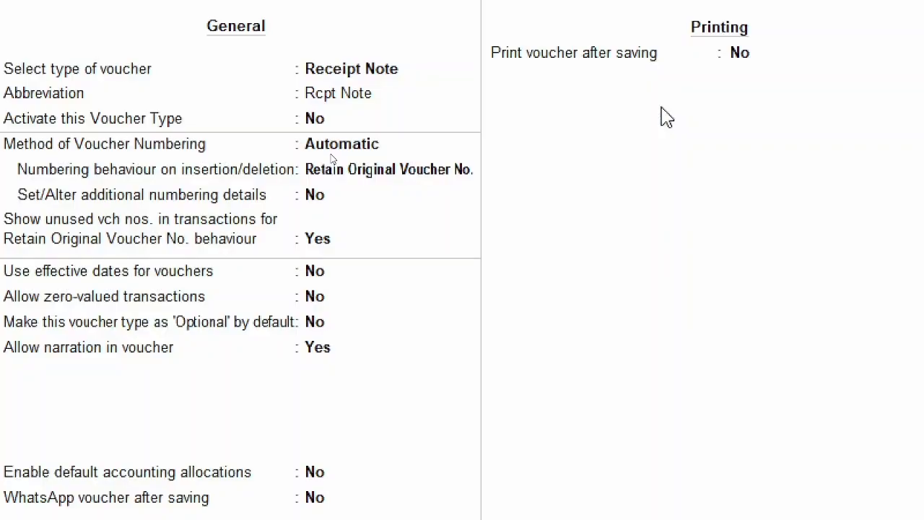
pyautogui.click(664, 107)
pyautogui.click(319, 299)
pyautogui.write('Y')
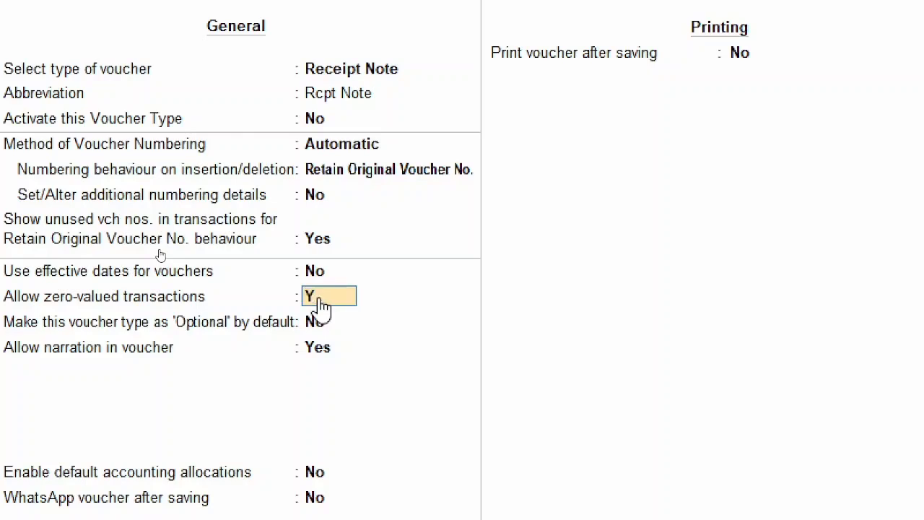
pyautogui.write('ES')
pyautogui.press('Return')
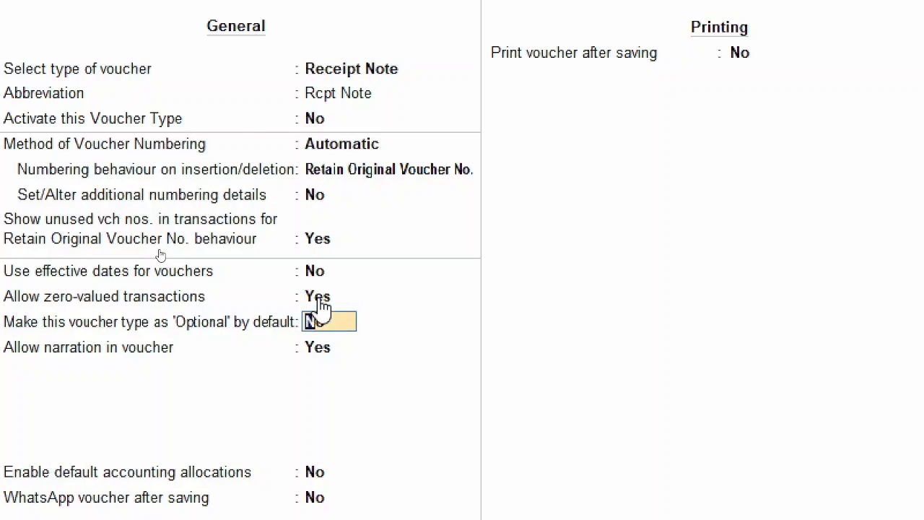
pyautogui.press('Return')
pyautogui.press('Return')
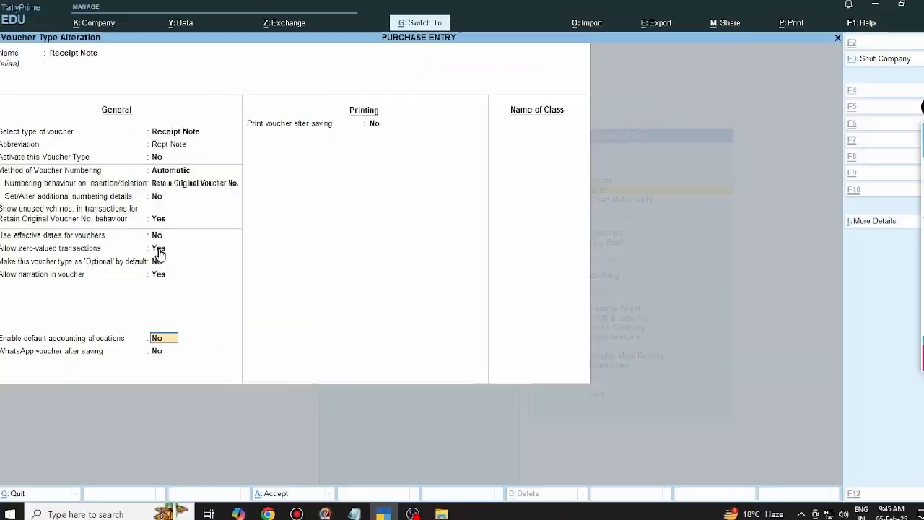
pyautogui.press('Return')
pyautogui.press('Return')
pyautogui.press('Return')
pyautogui.press('Return')
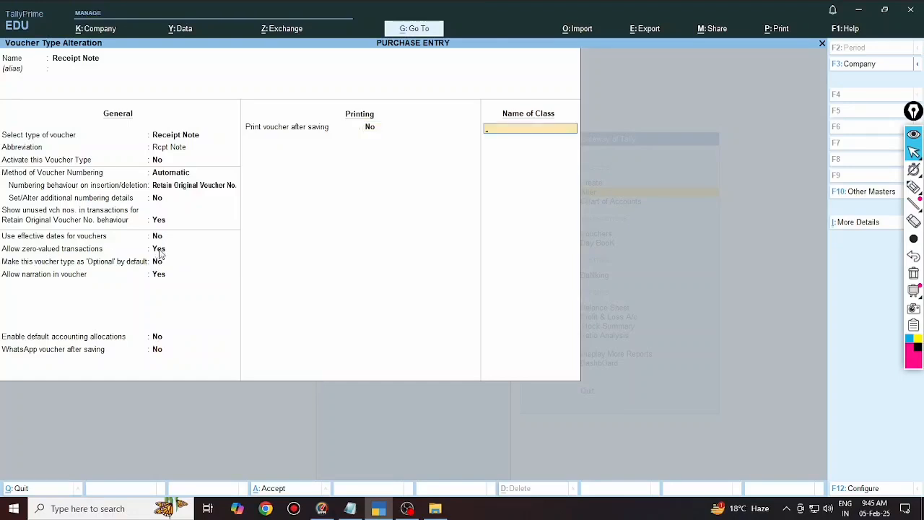
pyautogui.click(159, 249)
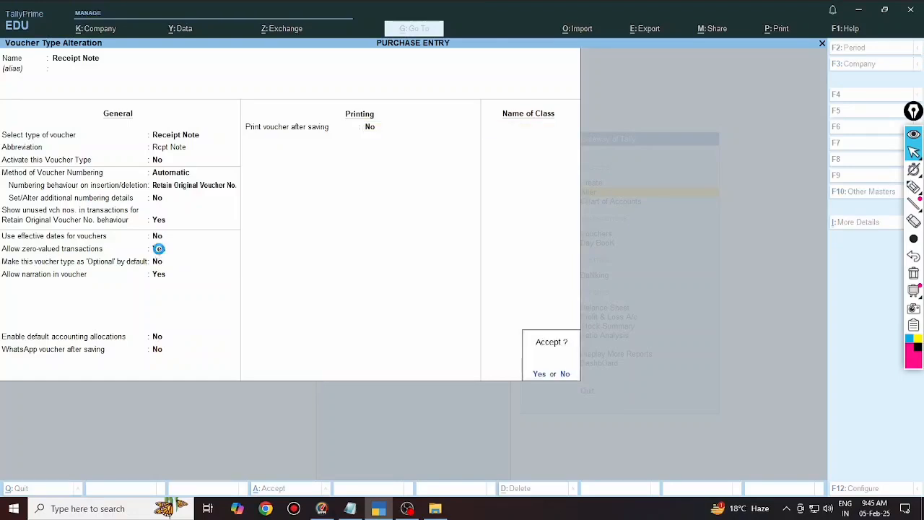
pyautogui.press('Return')
# Allow zero-valued transactions in the Purchase voucher type, save it, and leave master alteration.
pyautogui.write('PU')
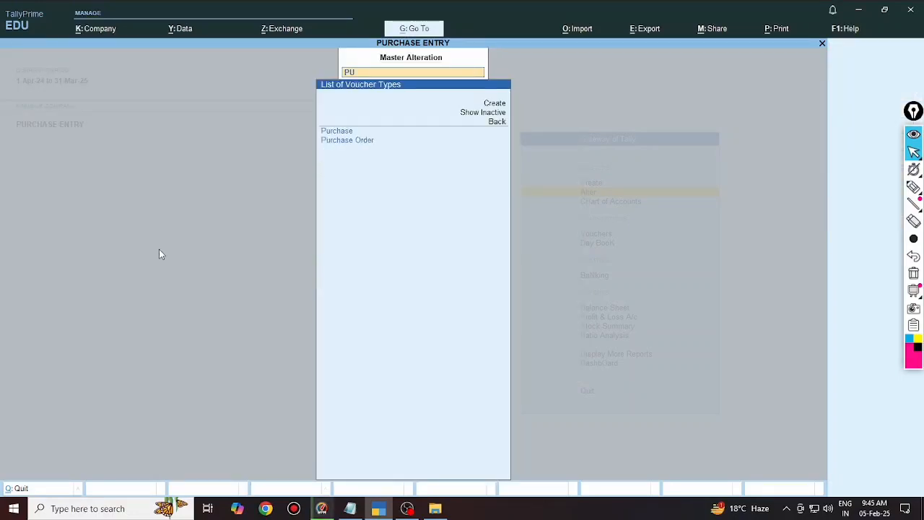
pyautogui.press('Down')
pyautogui.press('Up')
pyautogui.press('Return')
pyautogui.press('Return')
pyautogui.press('Return')
pyautogui.press('Return')
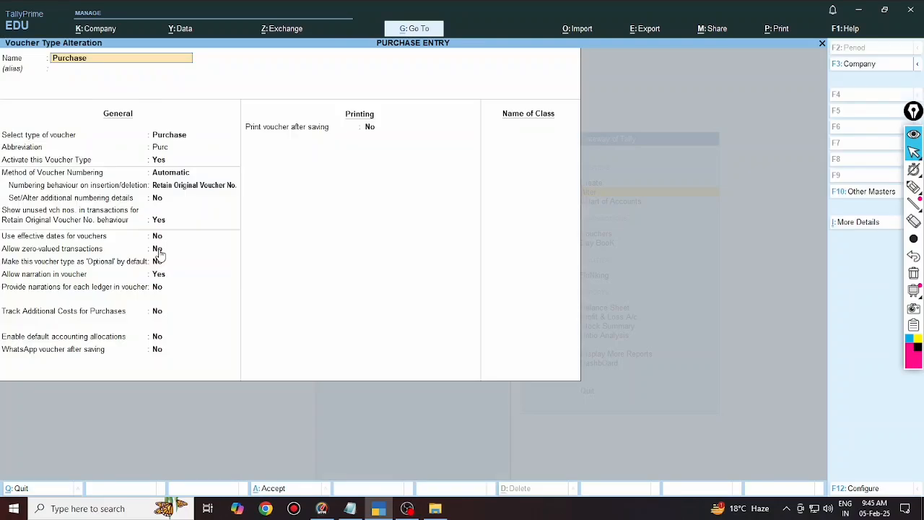
pyautogui.press('Return')
pyautogui.press('Return')
pyautogui.press('Return')
pyautogui.press('Return')
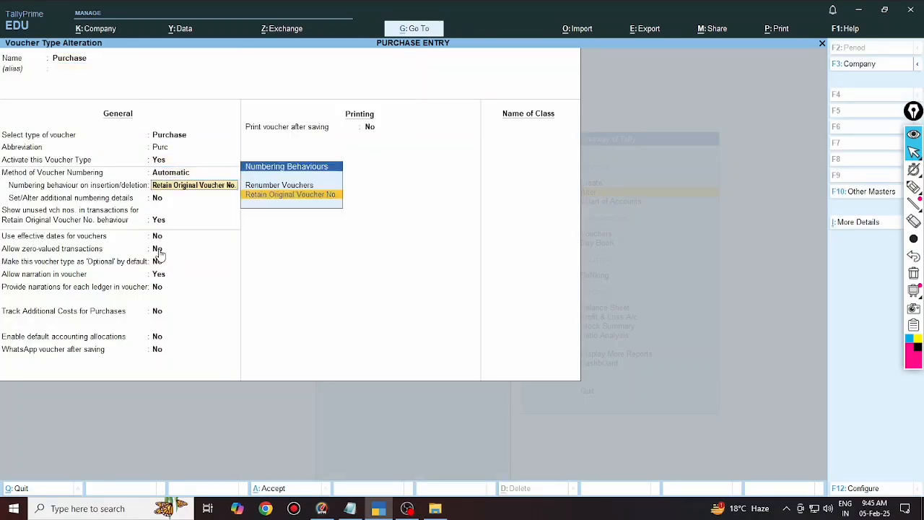
pyautogui.write('y')
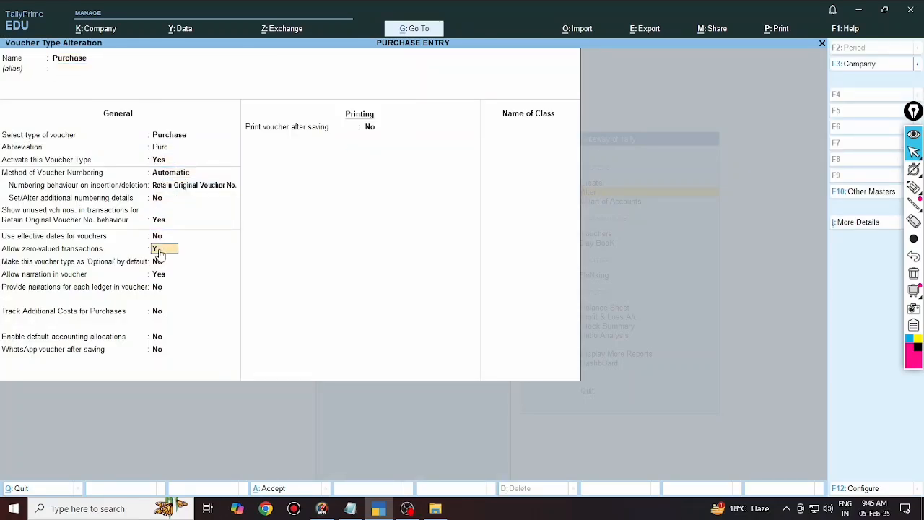
pyautogui.press('Return')
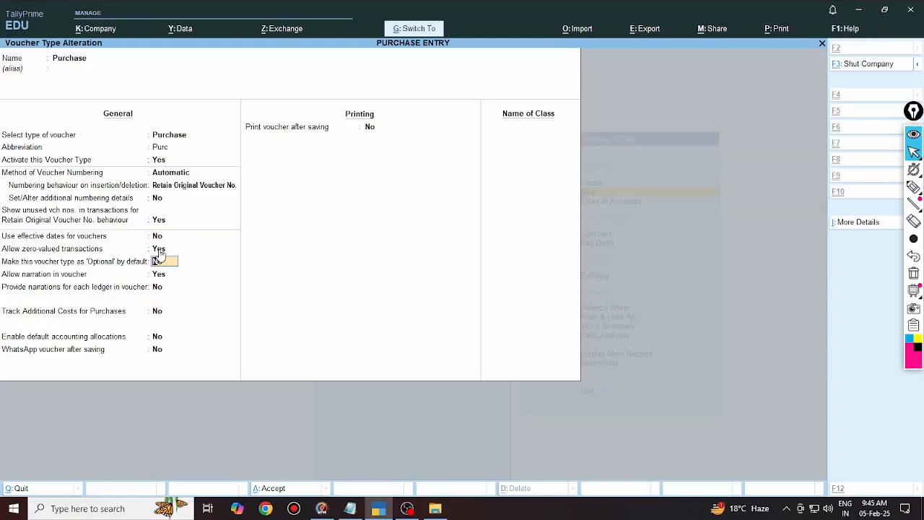
pyautogui.hotkey('ctrl', 'a')
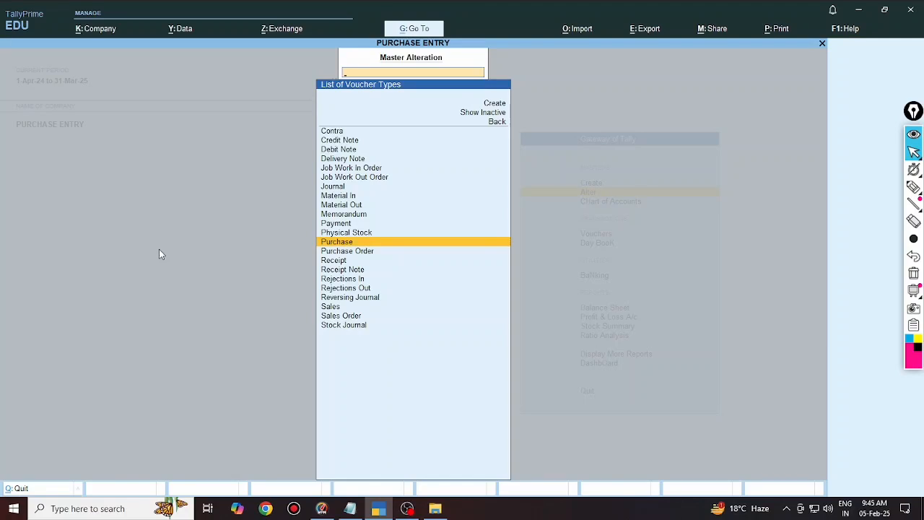
pyautogui.press('Escape')
pyautogui.press('Escape')
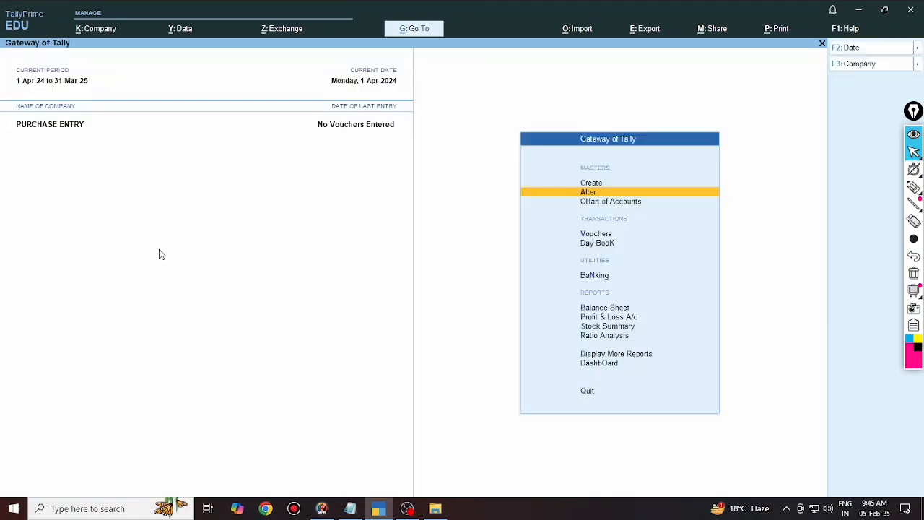
# Start a receipt voucher and credit CAPITAL A/C with 2,75,000.
pyautogui.press('Down')
pyautogui.press('Down')
pyautogui.press('Return')
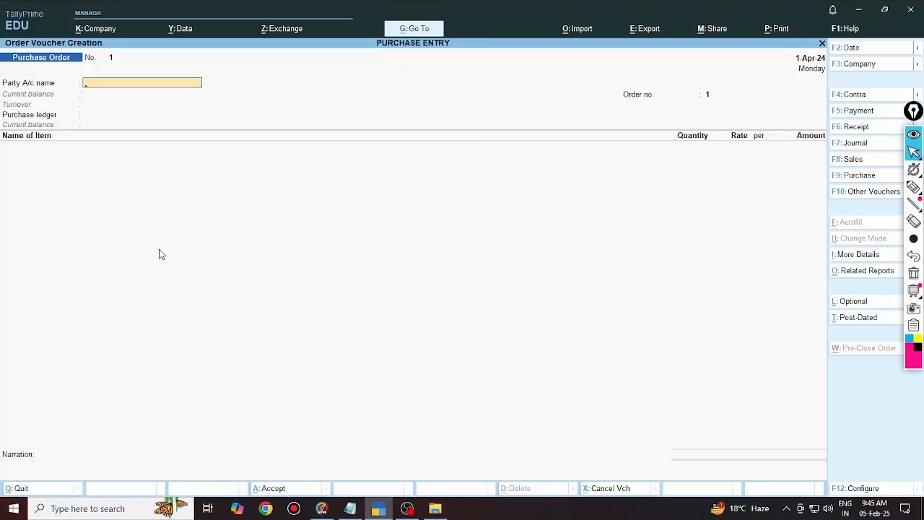
pyautogui.press('F6')
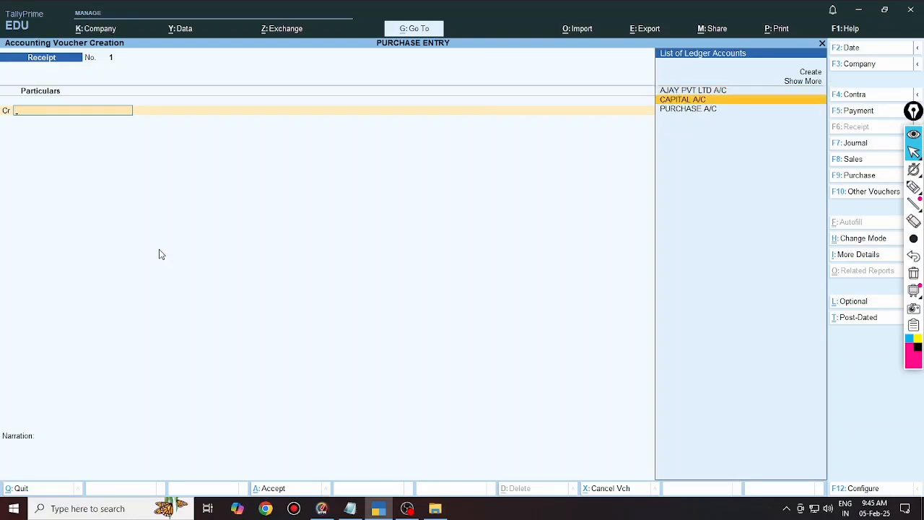
pyautogui.press('Return')
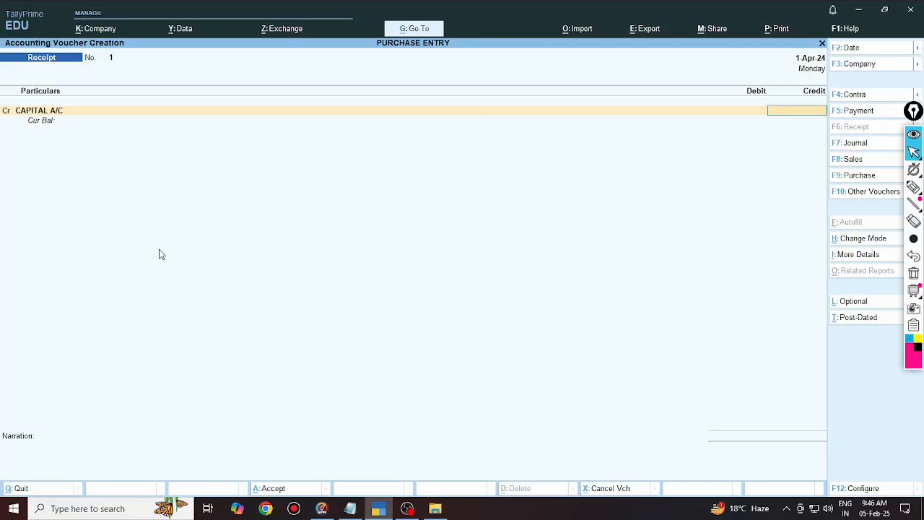
pyautogui.write('27500')
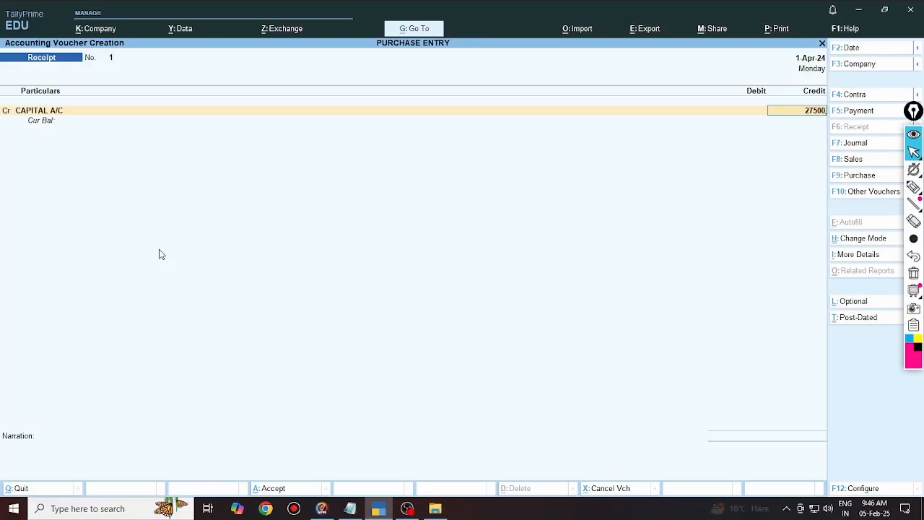
pyautogui.write('0')
pyautogui.press('Return')
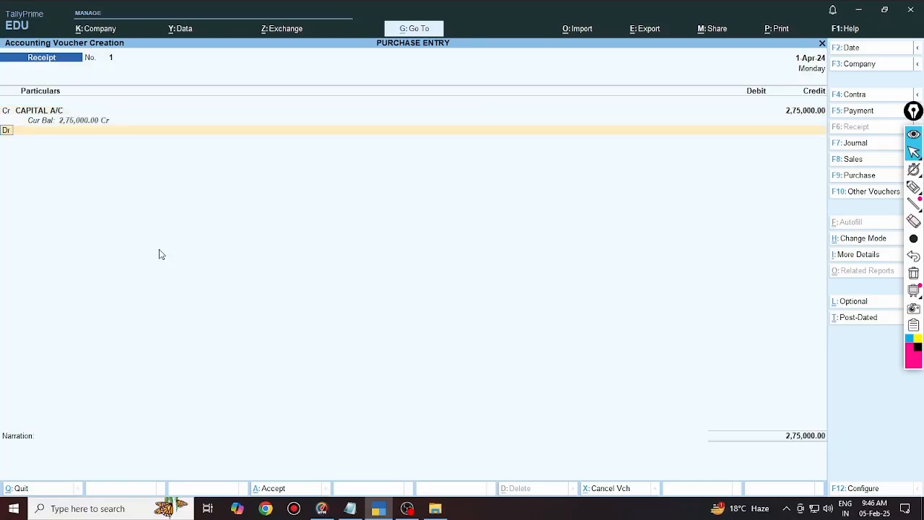
# Debit Cash for the full receipt amount and save the voucher without a narration.
pyautogui.press('Return')
pyautogui.press('Down')
pyautogui.press('Down')
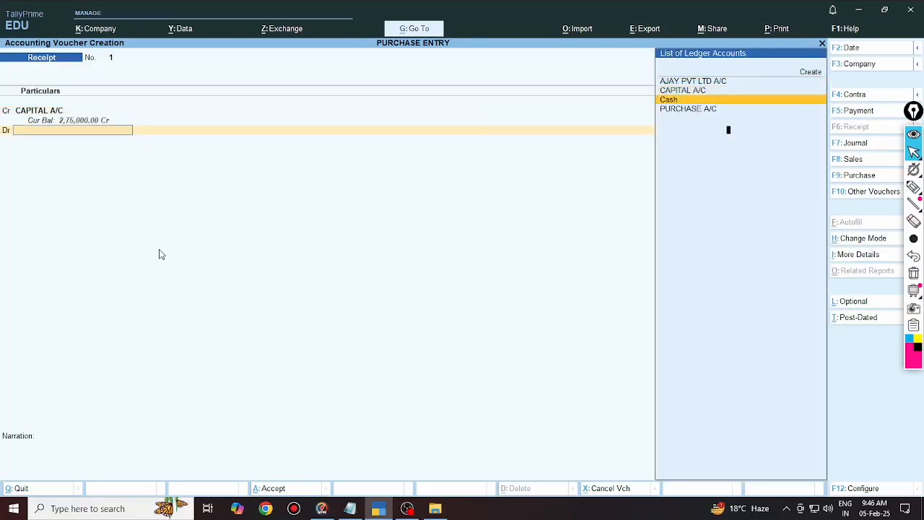
pyautogui.press('Return')
pyautogui.press('Return')
pyautogui.press('Return')
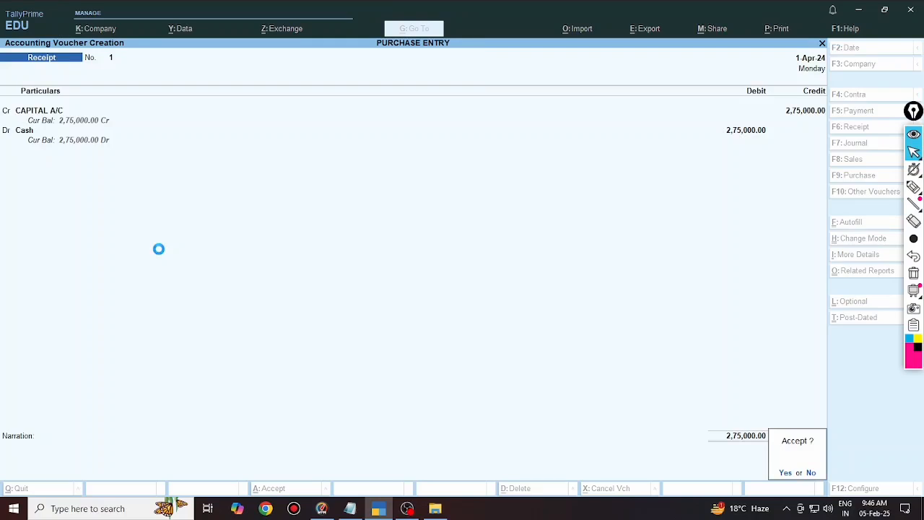
pyautogui.press('Return')
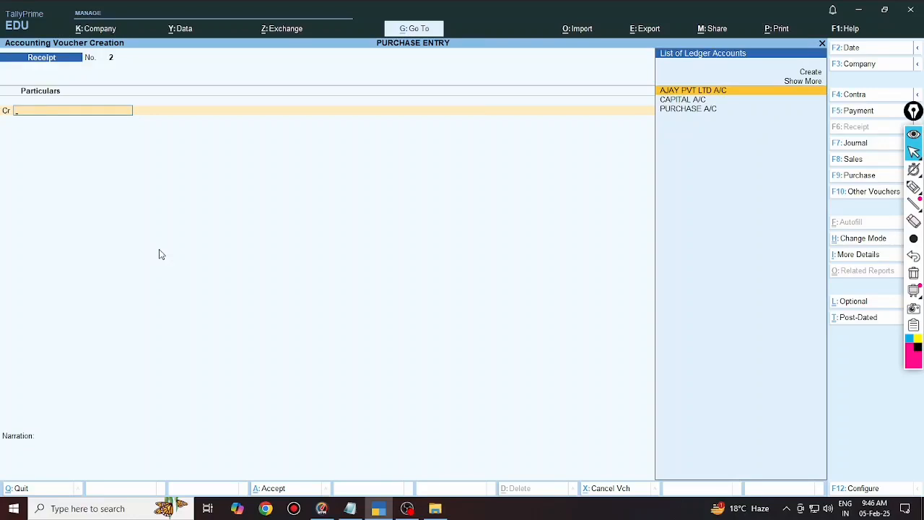
# Start a Purchase Order voucher, reviewing the voucher type list with inactive types shown before choosing Purchase Order.
pyautogui.hotkey('ctrl', 'F9')
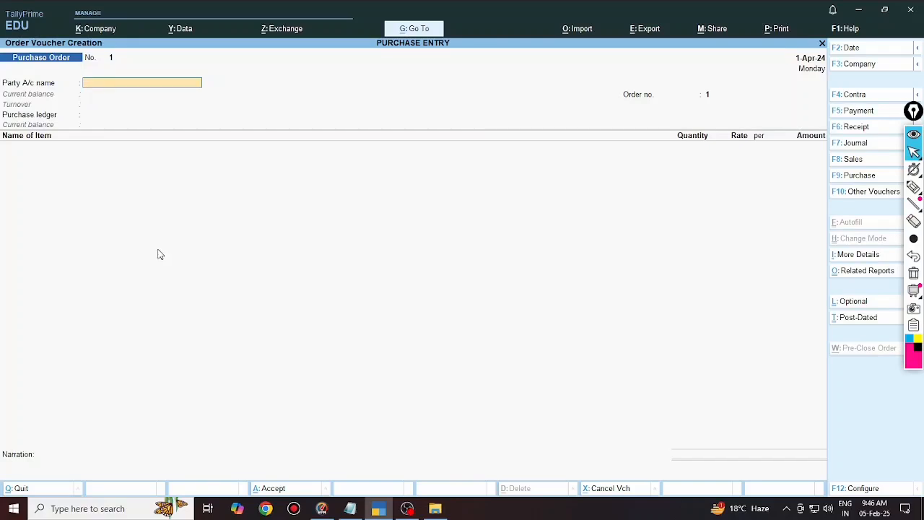
pyautogui.press('ctrl')
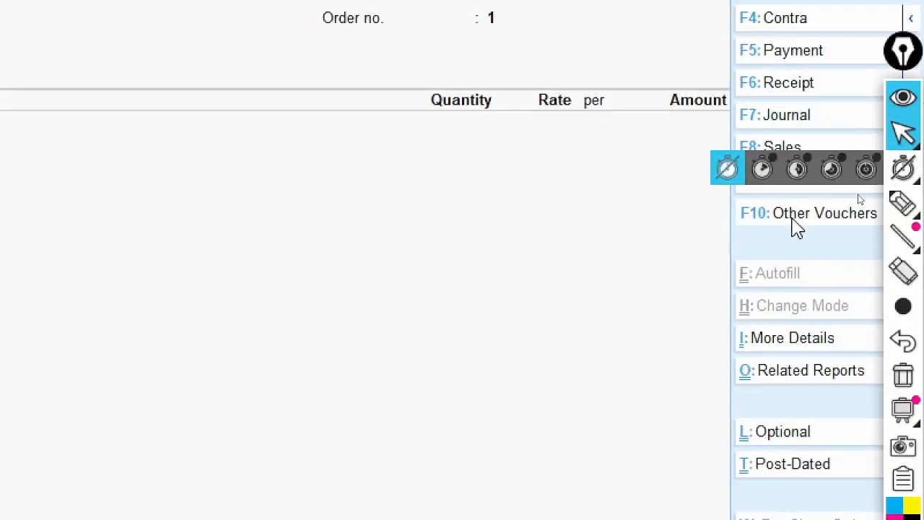
pyautogui.click(795, 227)
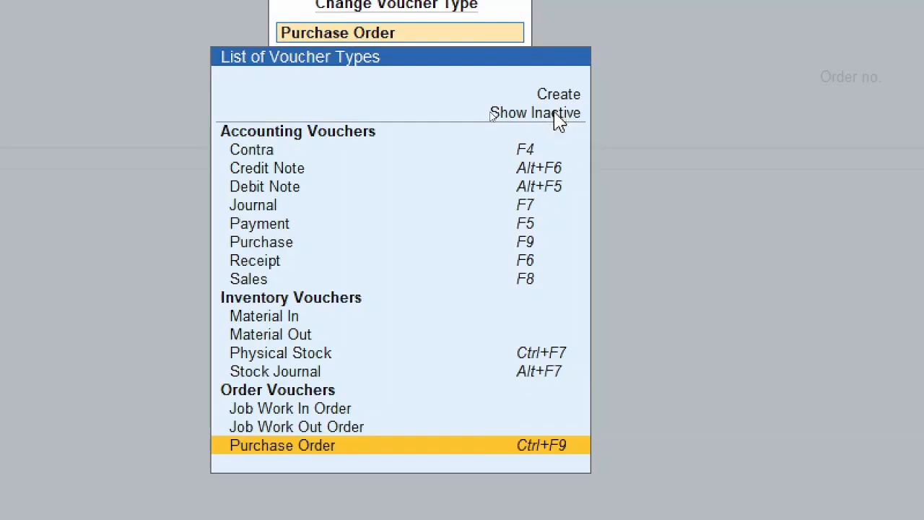
pyautogui.click(557, 119)
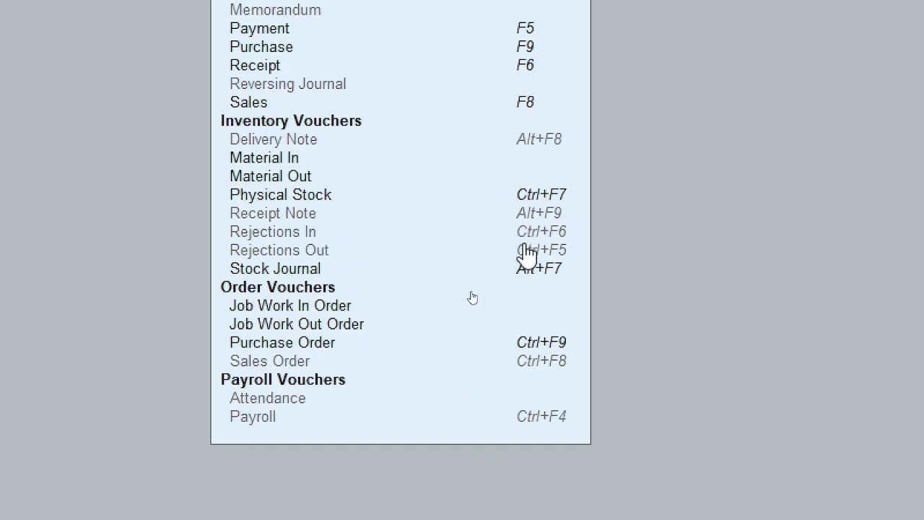
pyautogui.click(375, 341)
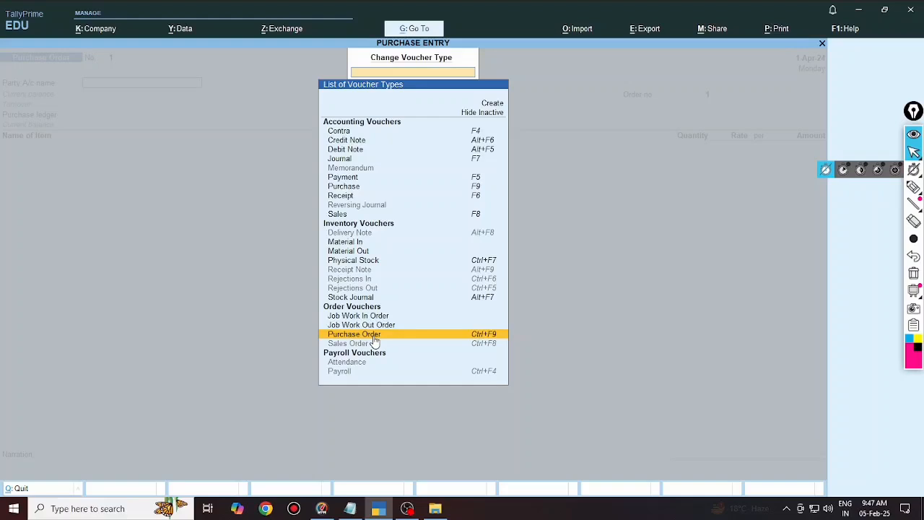
pyautogui.click(375, 341)
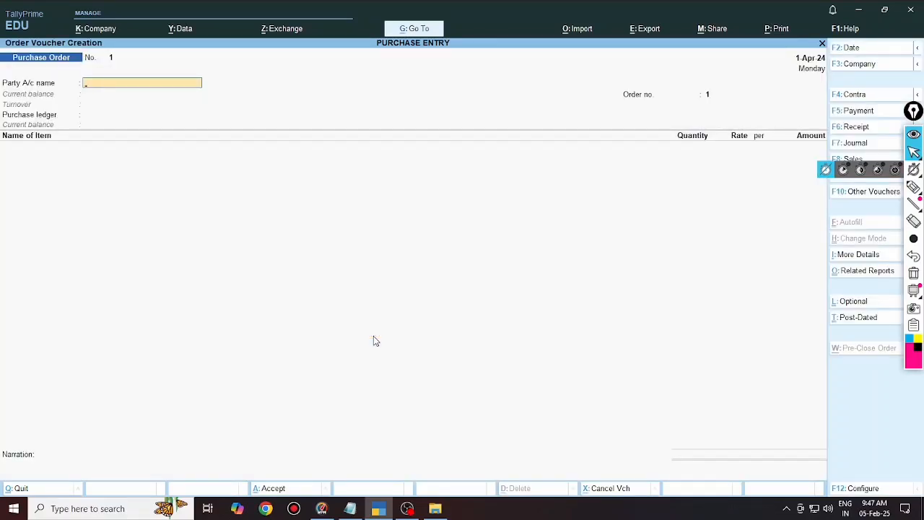
pyautogui.click(913, 172)
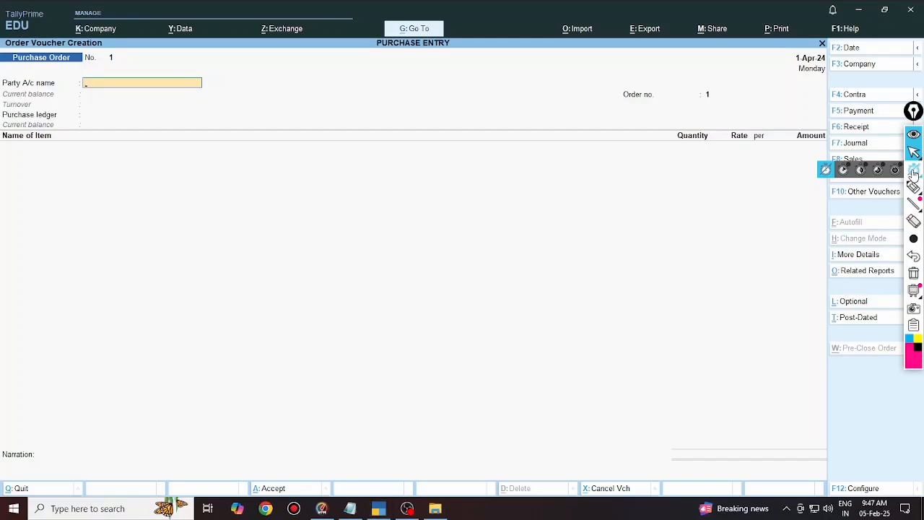
pyautogui.click(914, 153)
pyautogui.click(674, 234)
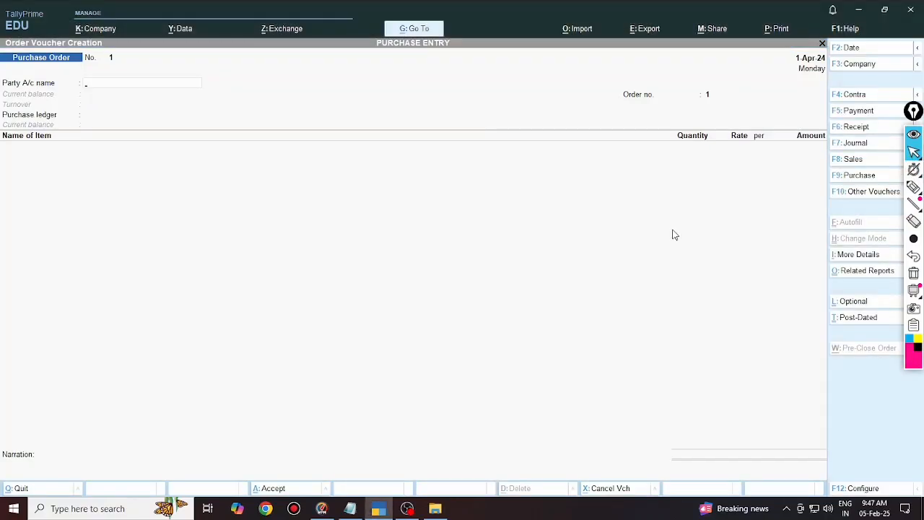
pyautogui.click(915, 153)
pyautogui.click(706, 211)
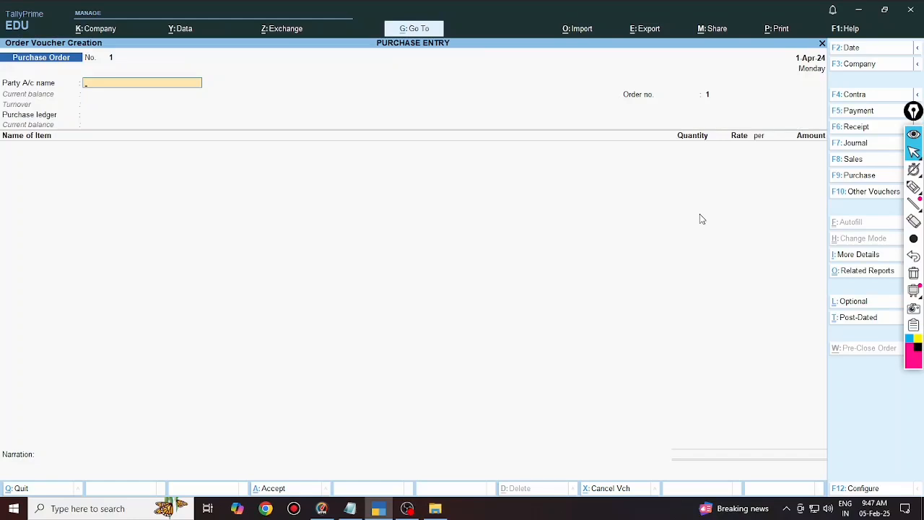
# Choose AJAY PVT LTD A/C as the purchase order's party and set the mode of payment to CASH.
pyautogui.write('A')
pyautogui.press('Return')
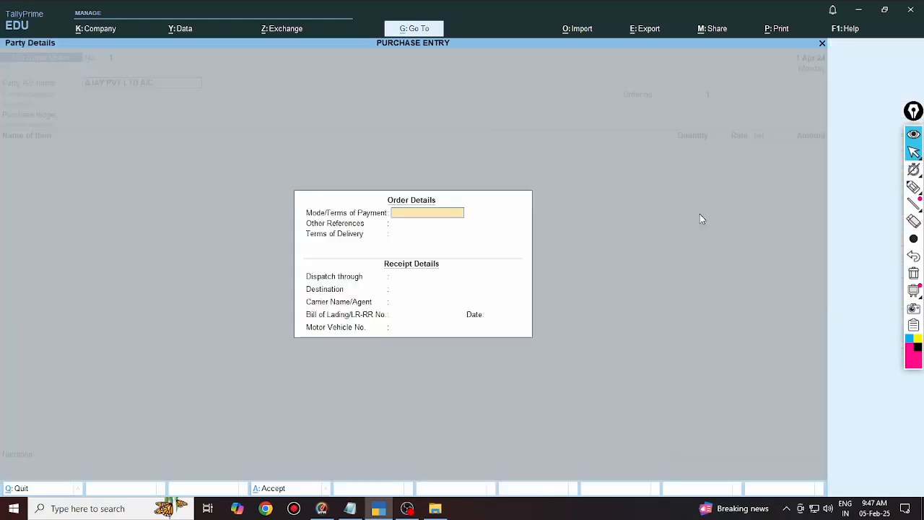
pyautogui.write('CASH')
pyautogui.press('Return')
pyautogui.press('Return')
pyautogui.press('Return')
pyautogui.press('Return')
# Set the receipt destination to CHINHAT and accept the order details with the remaining fields blank.
pyautogui.write('C')
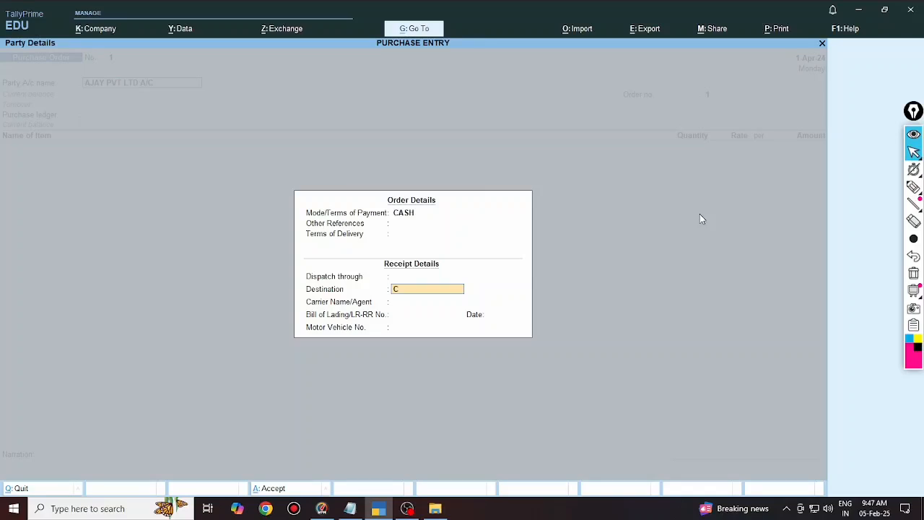
pyautogui.write('HINHAT')
pyautogui.press('Return')
pyautogui.press('Return')
pyautogui.press('Return')
pyautogui.press('Return')
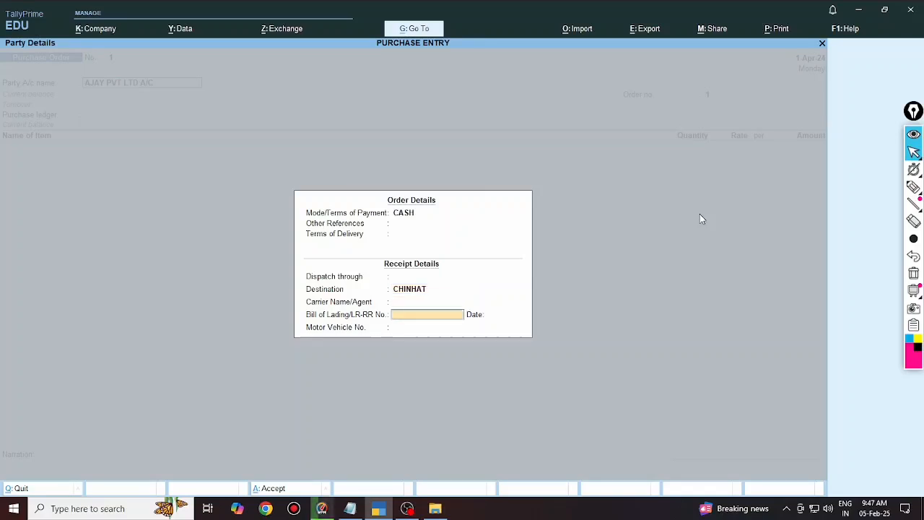
pyautogui.press('Return')
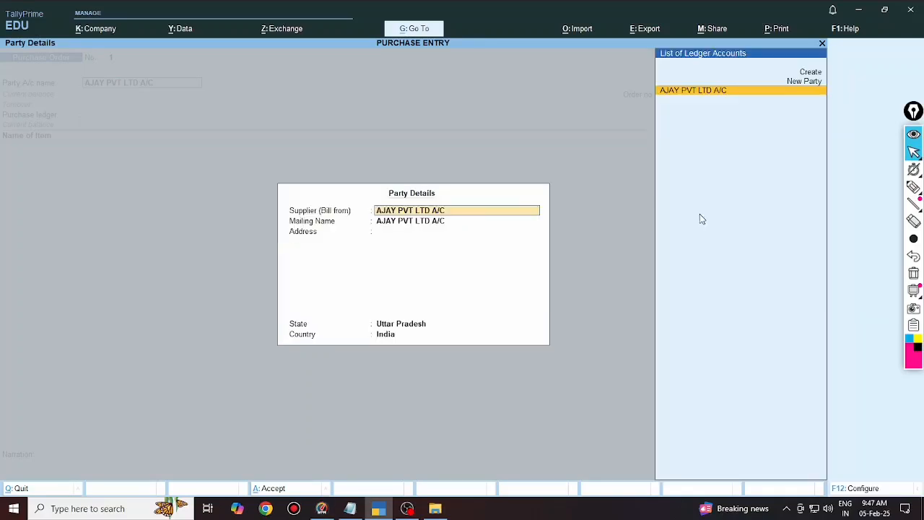
# Set the supplier's address to CHINHAT and accept the party details with state Uttar Pradesh and country India.
pyautogui.press('Return')
pyautogui.press('Return')
pyautogui.write('CHINHAT')
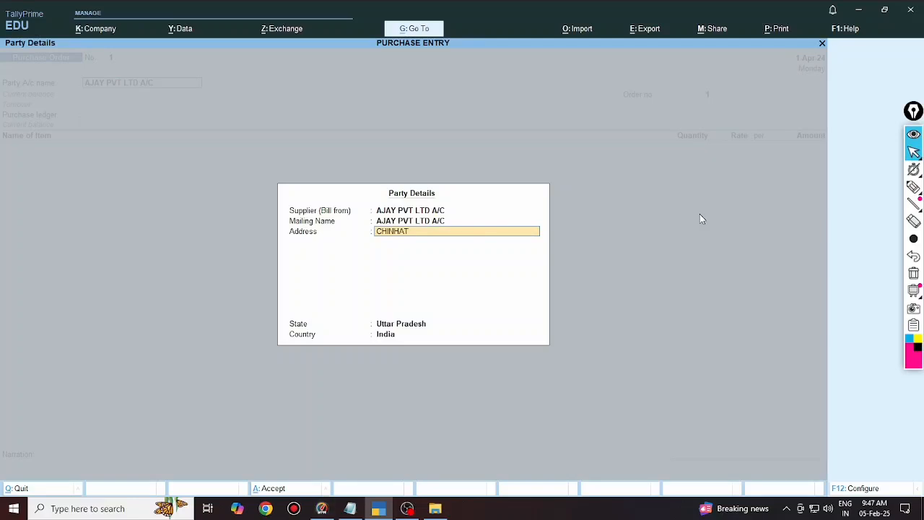
pyautogui.press('Return')
pyautogui.press('Return')
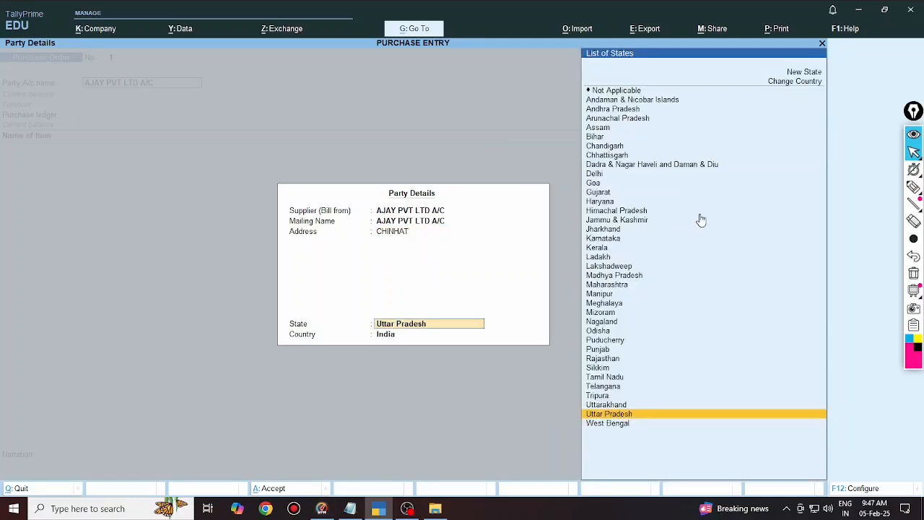
pyautogui.press('Return')
pyautogui.press('Return')
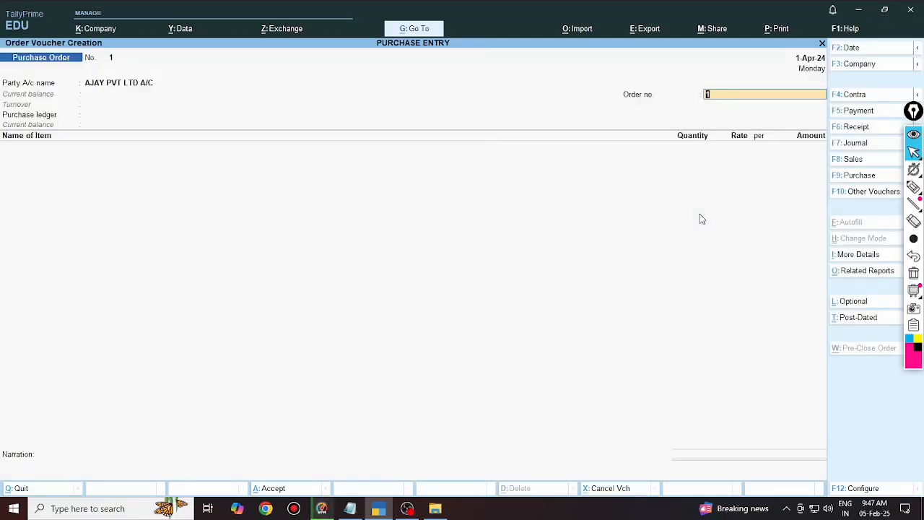
# Set the purchase order's order number to 1_ABC and choose PURCHASE A/C as the purchase ledger.
pyautogui.write('AB')
pyautogui.press('BackSpace')
pyautogui.press('BackSpace')
pyautogui.write('1_ABC')
pyautogui.press('Return')
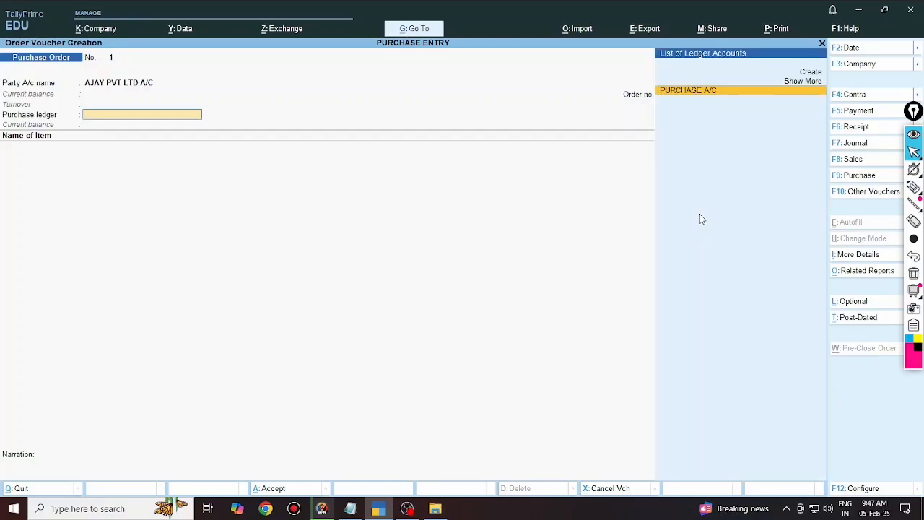
pyautogui.press('Return')
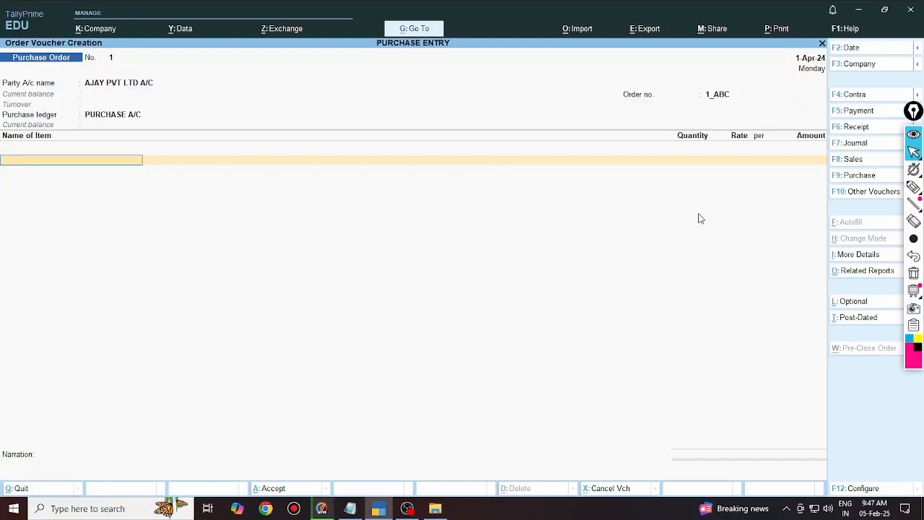
# Add RAM 8GB to the order with quantity 10 due on 1-Apr-24, leaving rate and amount blank.
pyautogui.press('space')
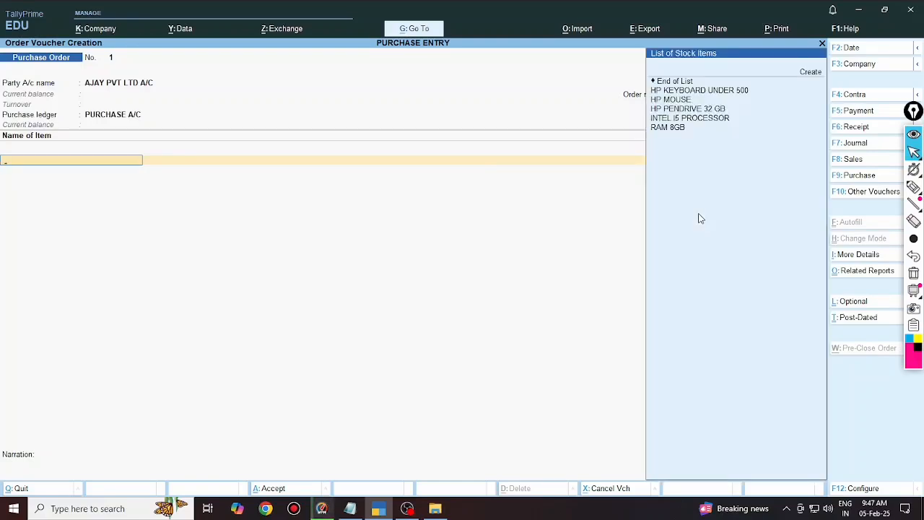
pyautogui.press('Down')
pyautogui.press('Down')
pyautogui.press('Down')
pyautogui.press('Down')
pyautogui.press('Down')
pyautogui.press('Return')
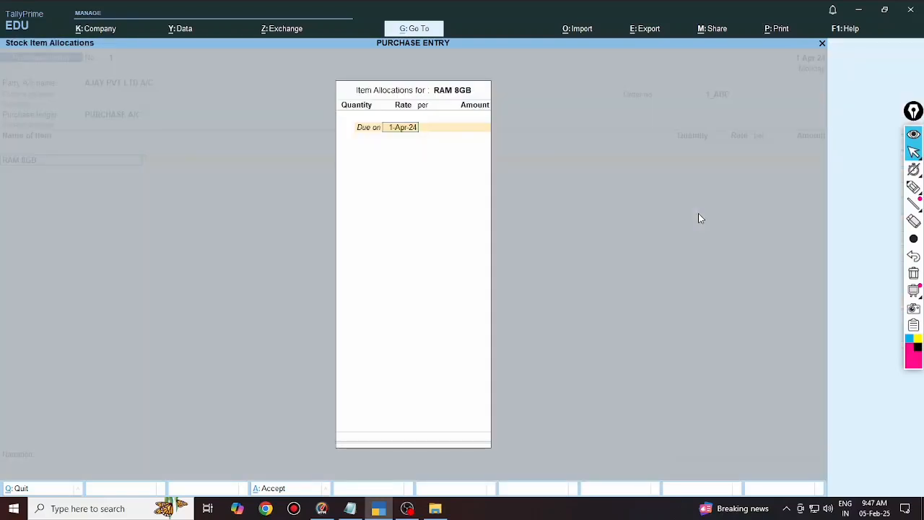
pyautogui.press('Return')
pyautogui.write('10')
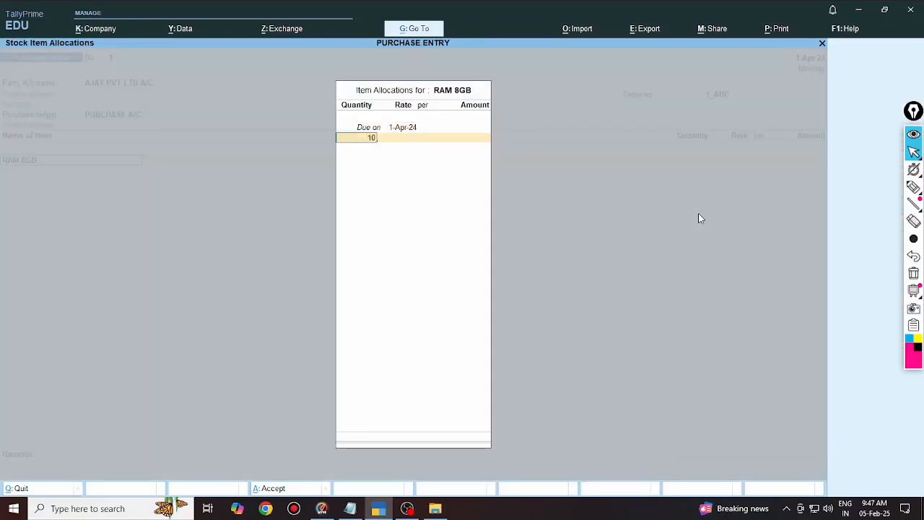
pyautogui.press('Return')
pyautogui.press('Return')
pyautogui.press('Return')
pyautogui.press('Return')
pyautogui.press('Return')
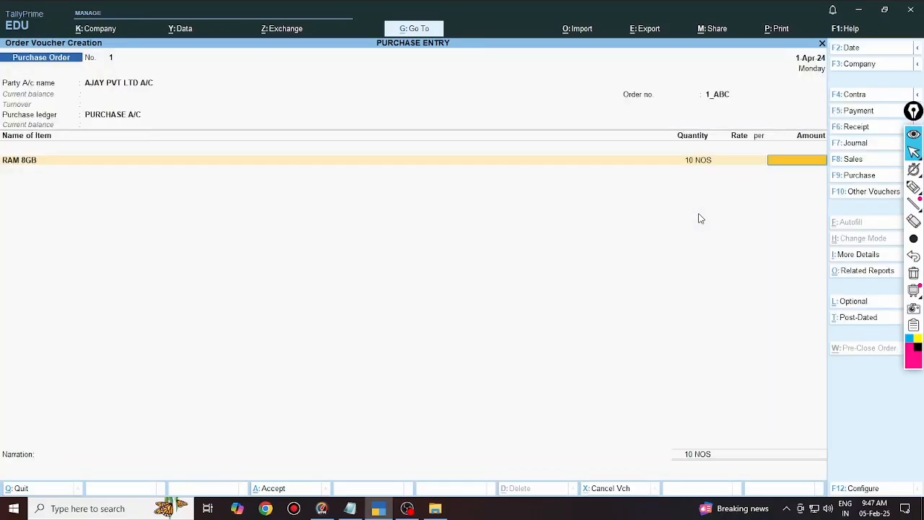
pyautogui.press('Return')
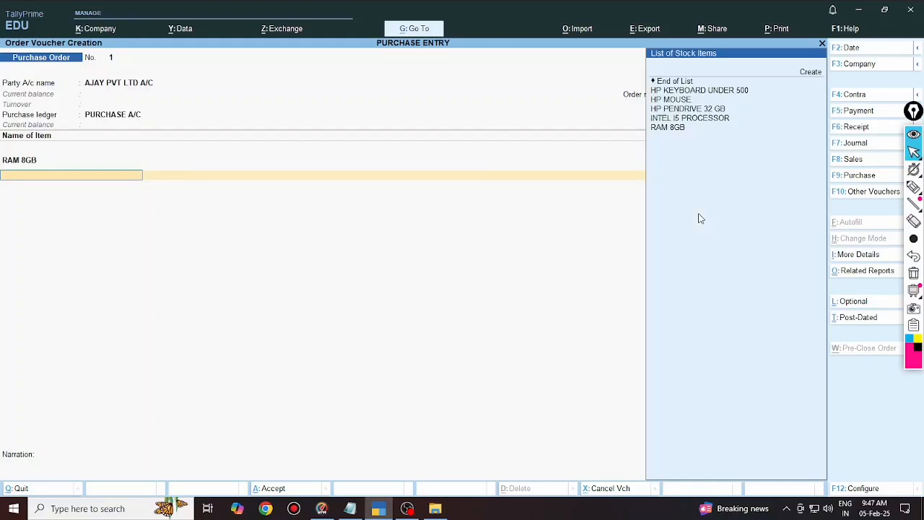
# Add HP PENDRIVE 32 GB to the order with quantity 10 due on 1-Apr-24, without rate or amount.
pyautogui.press('Down')
pyautogui.press('Down')
pyautogui.press('Down')
pyautogui.press('Down')
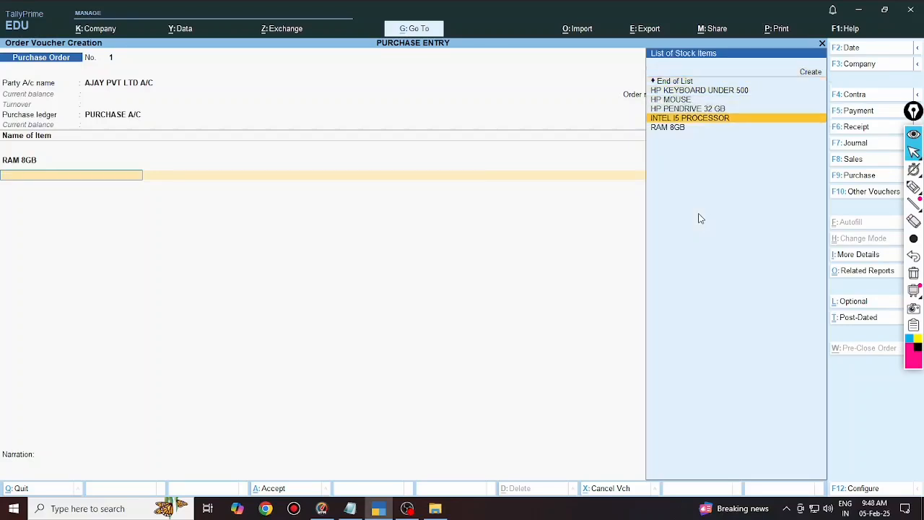
pyautogui.press('Up')
pyautogui.press('Return')
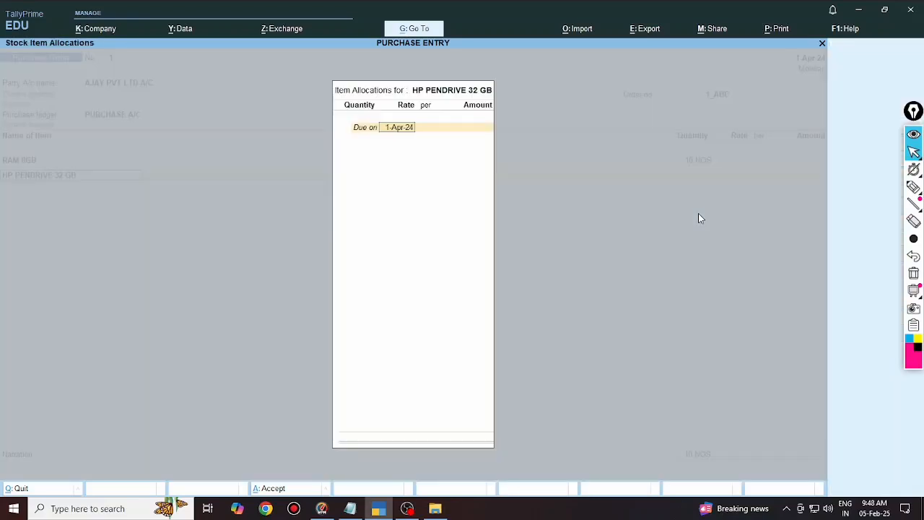
pyautogui.press('Return')
pyautogui.write('10')
pyautogui.press('Return')
pyautogui.press('Return')
pyautogui.press('Return')
pyautogui.press('Return')
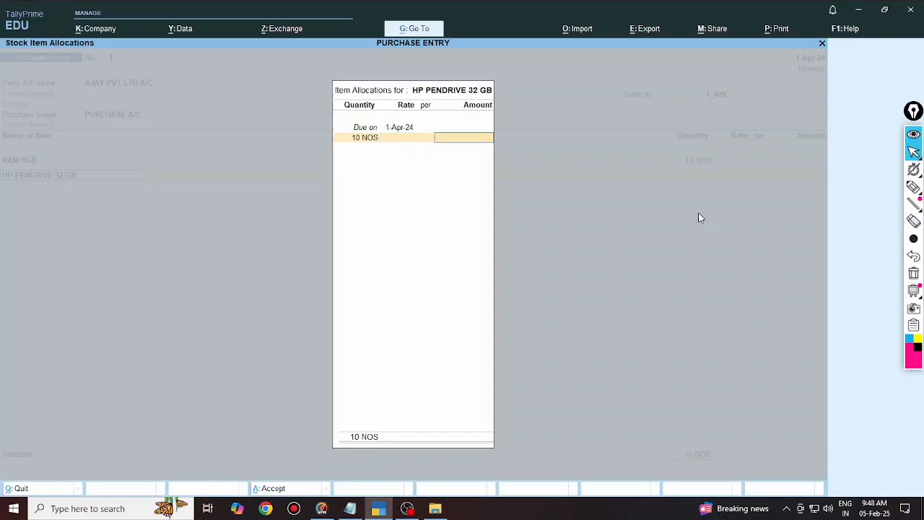
pyautogui.press('Return')
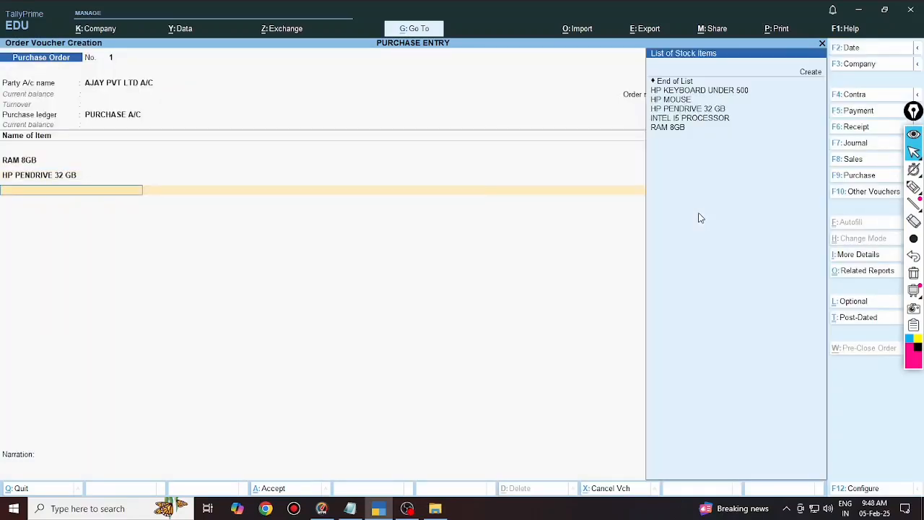
# Add INTEL I5 PROCESSOR to the order with quantity 10 due on 1-Apr-24, without rate or amount.
pyautogui.press('Down')
pyautogui.press('Down')
pyautogui.press('Down')
pyautogui.press('Down')
pyautogui.press('Return')
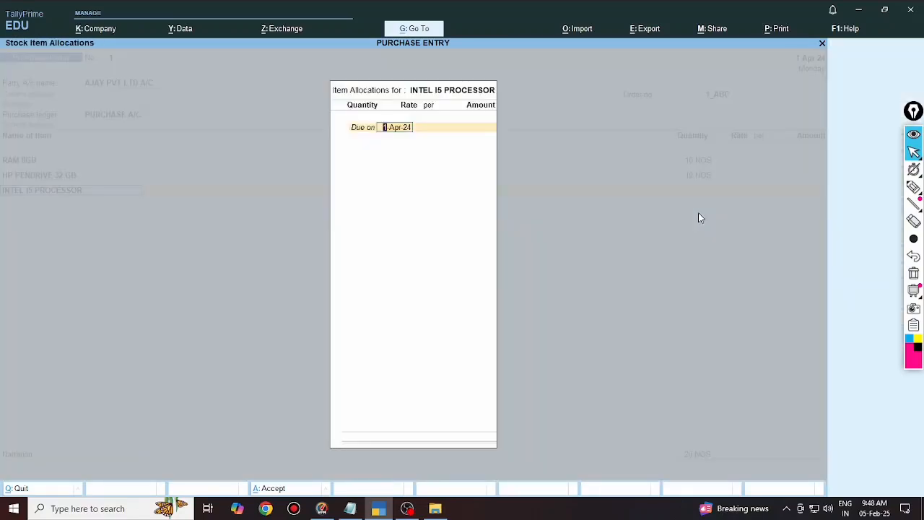
pyautogui.press('Return')
pyautogui.press('Return')
pyautogui.press('BackSpace')
pyautogui.write('1')
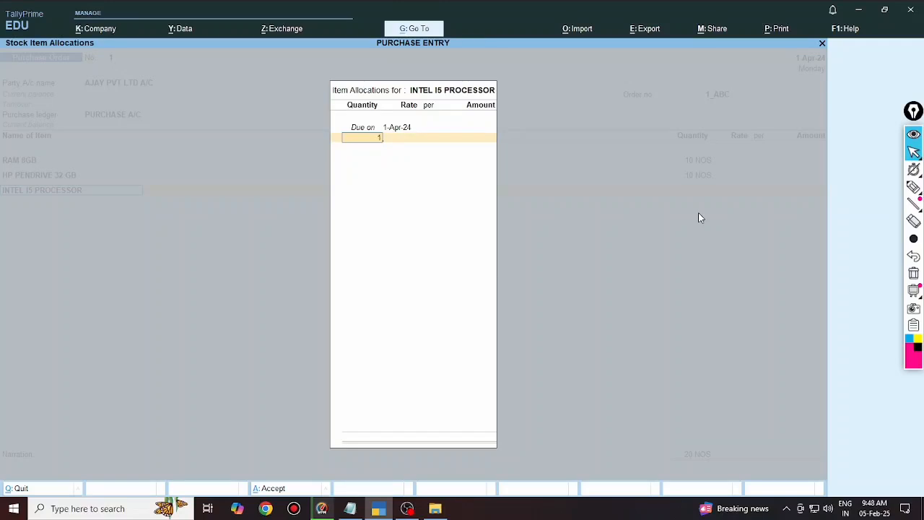
pyautogui.write('0')
pyautogui.press('Return')
pyautogui.press('Return')
pyautogui.press('Return')
pyautogui.press('Return')
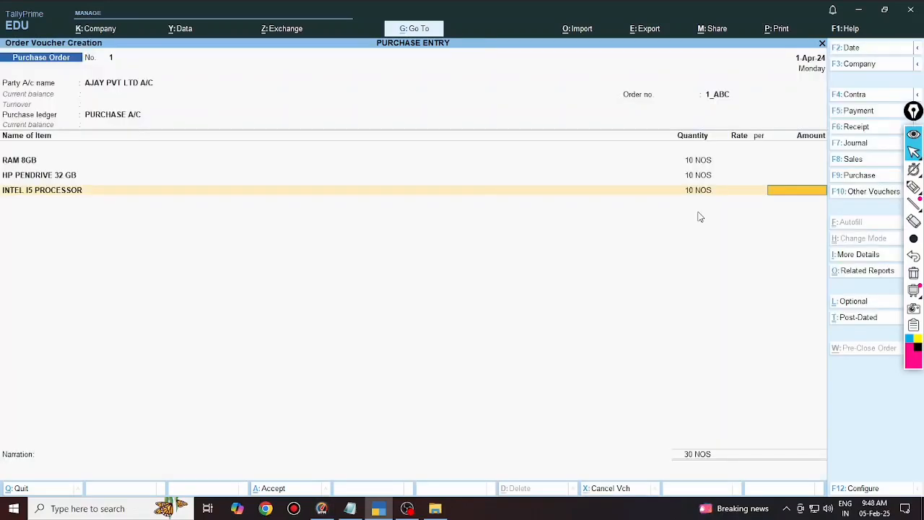
pyautogui.press('Return')
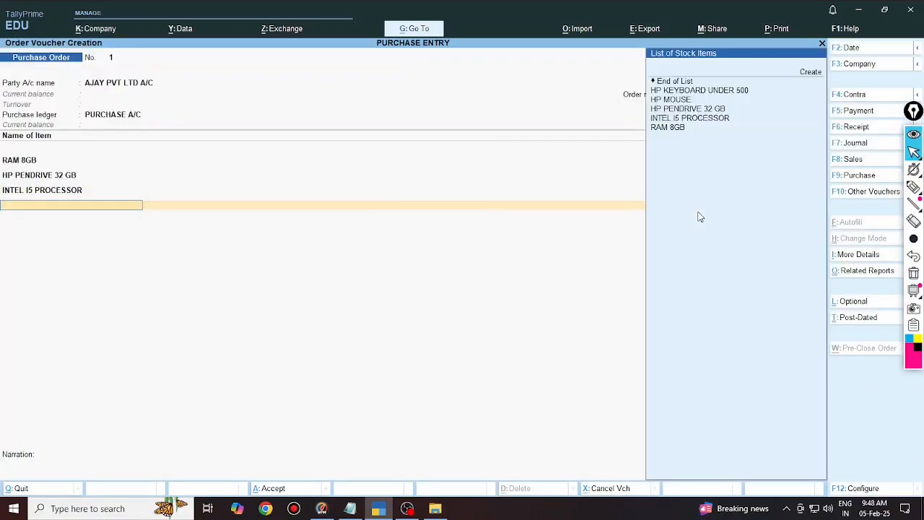
# Add HP KEYBOARD UNDER 500 to the order with quantity 10 due on 1-Apr-24, without rate or amount.
pyautogui.press('Down')
pyautogui.press('Return')
pyautogui.press('Return')
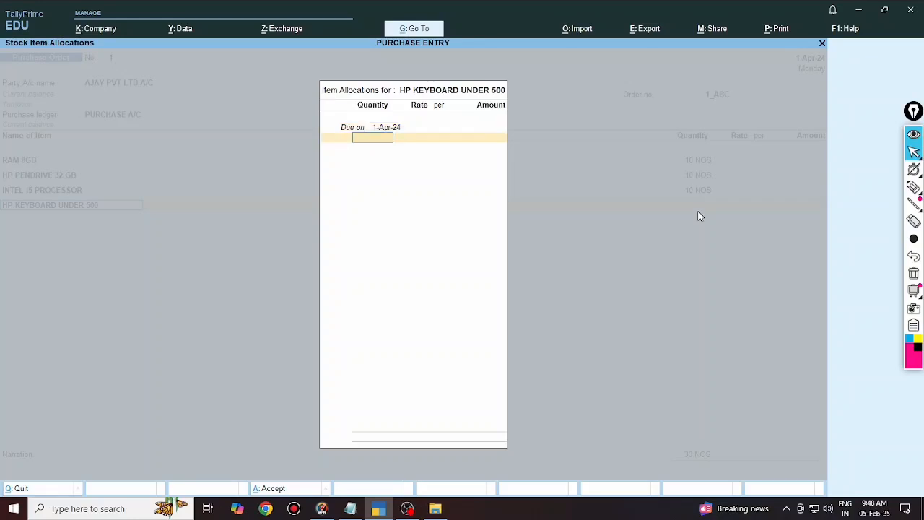
pyautogui.write('10')
pyautogui.press('Return')
pyautogui.press('Return')
pyautogui.press('Return')
pyautogui.press('Return')
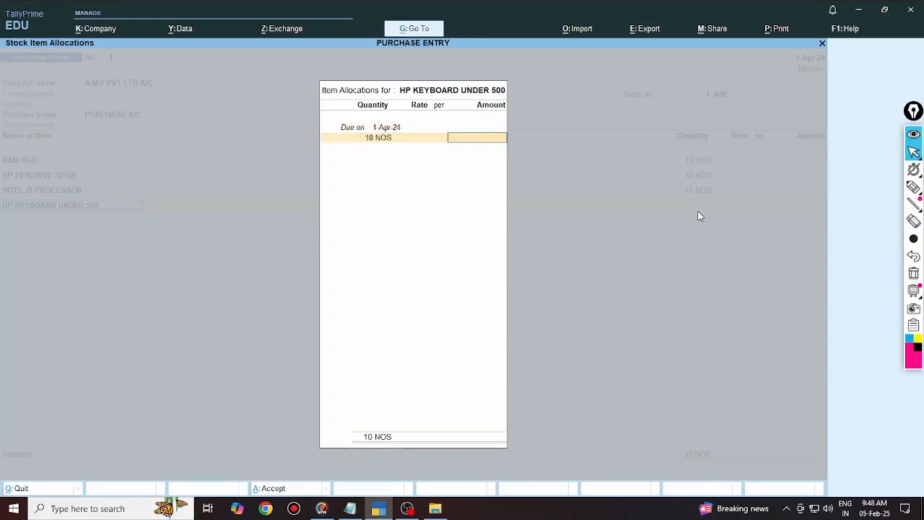
pyautogui.press('Return')
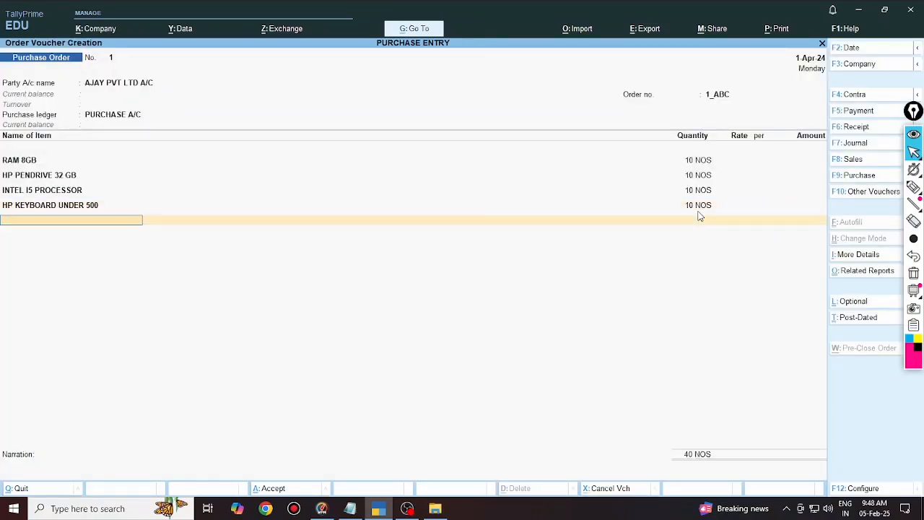
# Add HP MOUSE to the order with quantity 10 due on 1-Apr-24, without rate or amount.
pyautogui.press('Down')
pyautogui.press('Down')
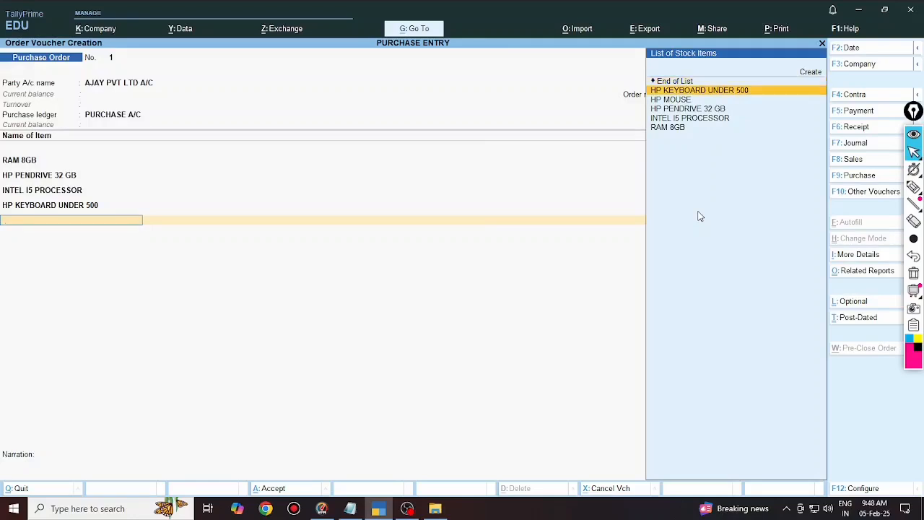
pyautogui.press('Return')
pyautogui.press('Return')
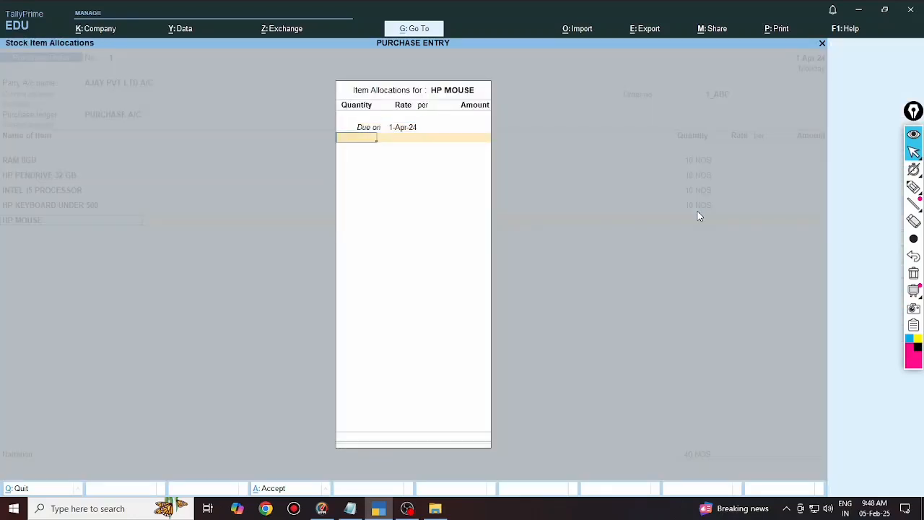
pyautogui.write('10')
pyautogui.press('Return')
pyautogui.press('Return')
pyautogui.press('Return')
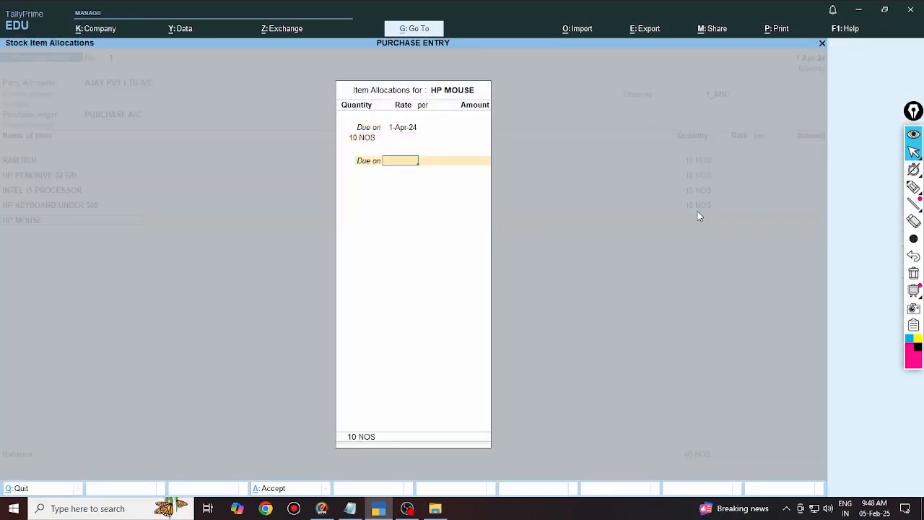
pyautogui.press('Return')
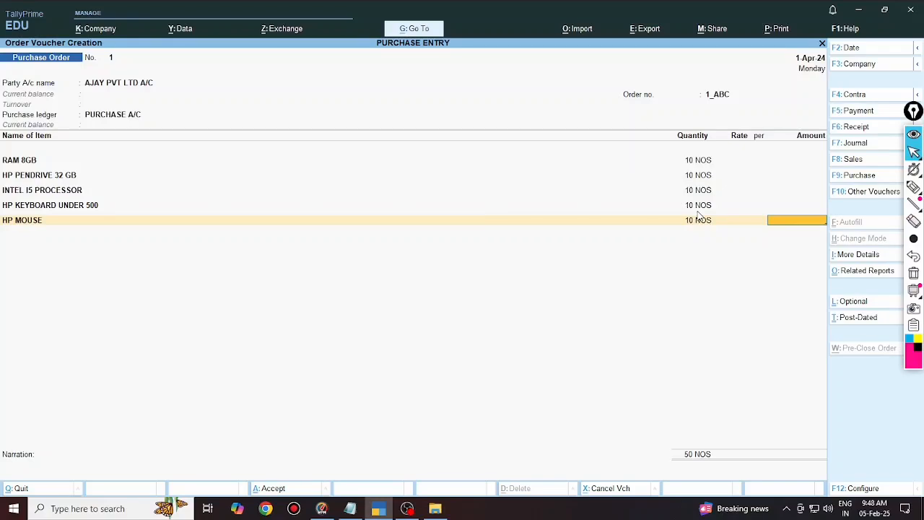
pyautogui.press('Return')
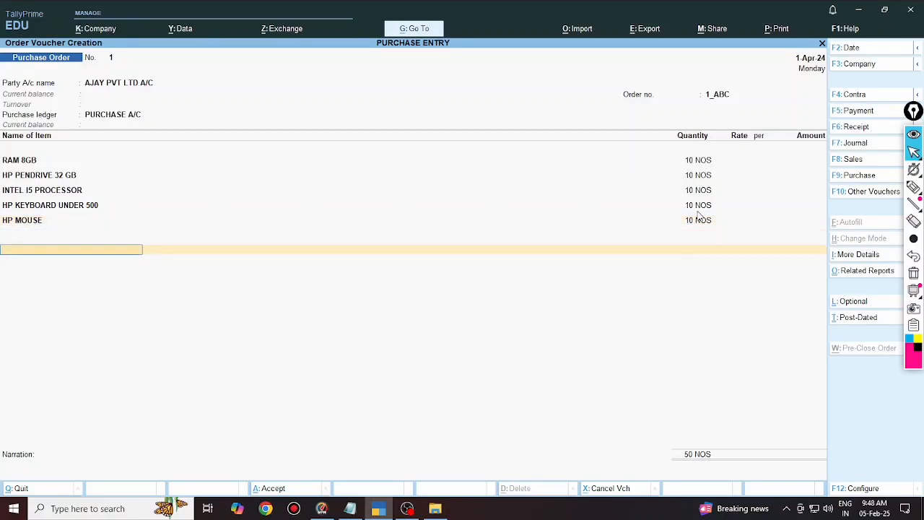
# End the purchase order's entries, leave the narration blank and save the voucher.
pyautogui.press('Return')
pyautogui.press('Return')
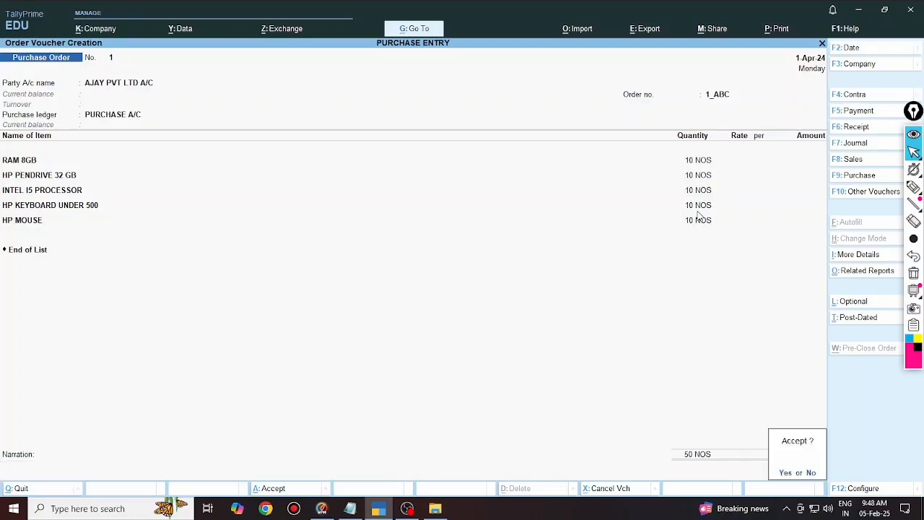
pyautogui.press('Return')
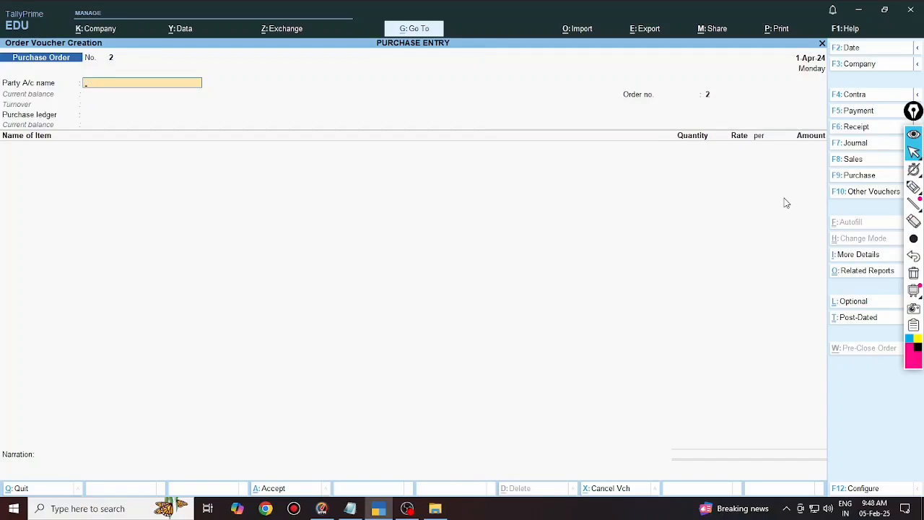
# Change the voucher type to Receipt Note from the inactive types and activate it.
pyautogui.press('alt')
pyautogui.press('F10')
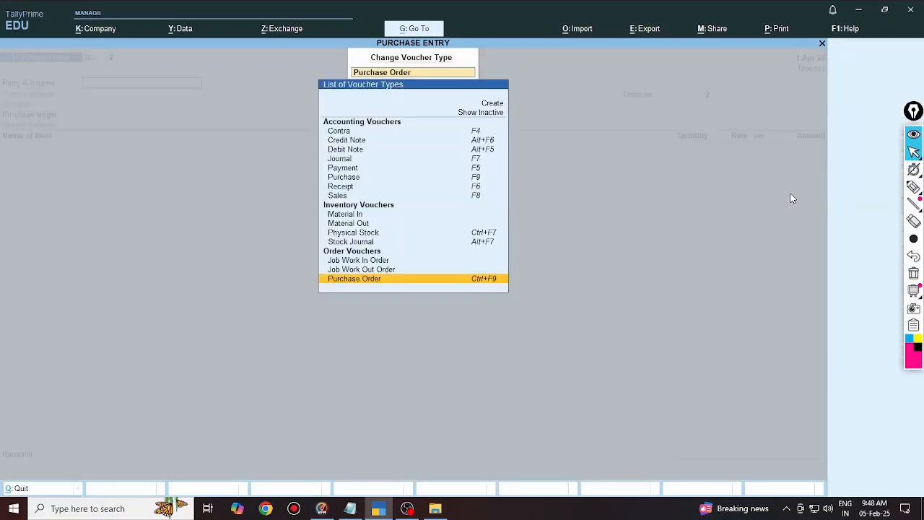
pyautogui.click(481, 115)
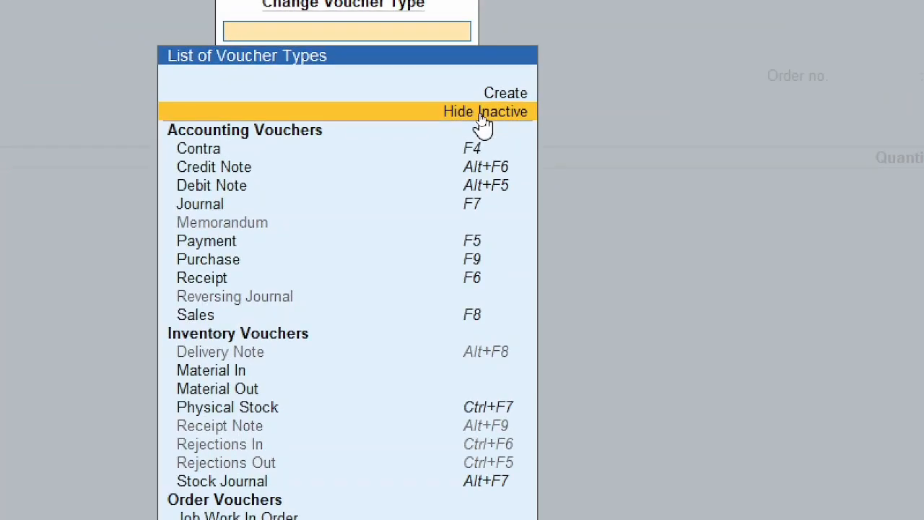
pyautogui.press('Down')
pyautogui.press('Down')
pyautogui.press('Down')
pyautogui.press('Down')
pyautogui.press('Down')
pyautogui.press('Down')
pyautogui.press('Down')
pyautogui.press('Down')
pyautogui.press('Down')
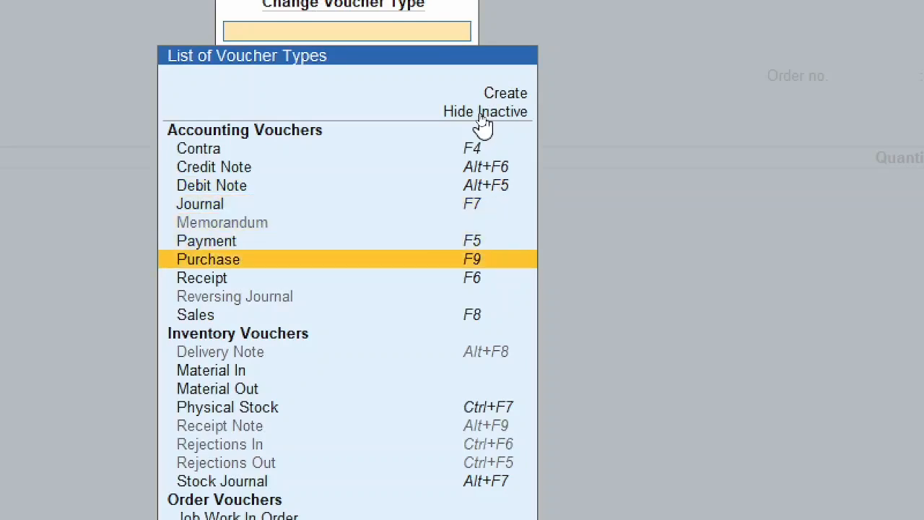
pyautogui.press('Down')
pyautogui.press('Down')
pyautogui.press('Down')
pyautogui.press('Down')
pyautogui.press('Down')
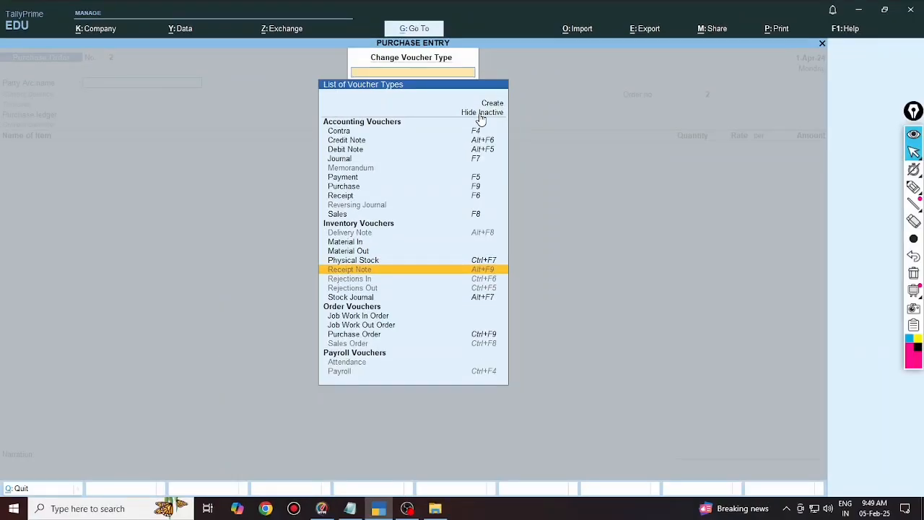
pyautogui.press('Return')
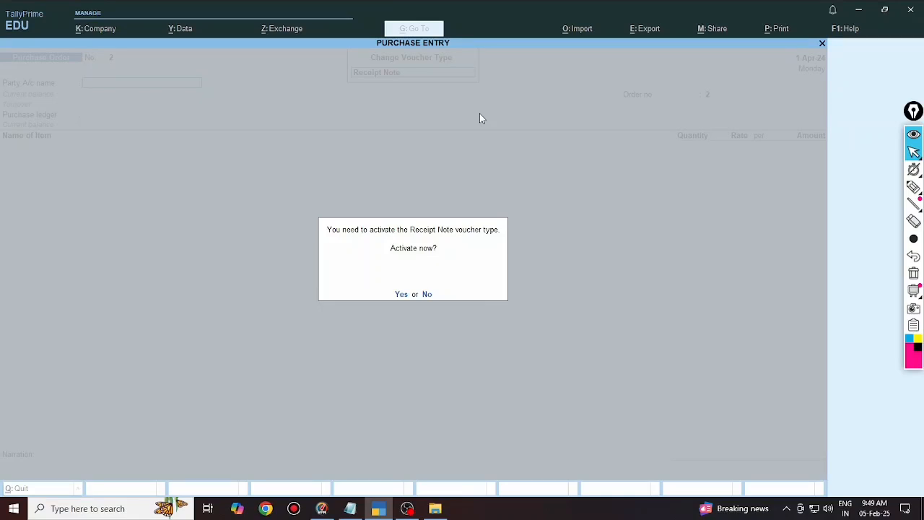
pyautogui.press('y')
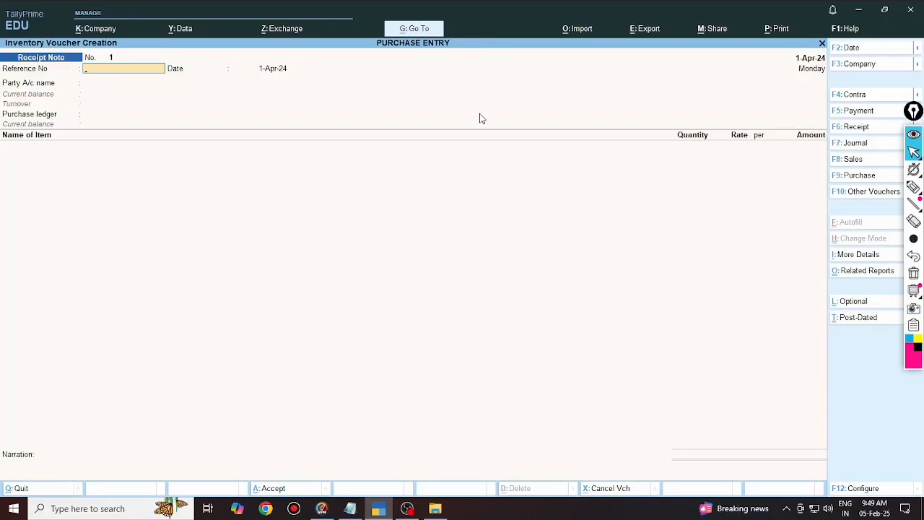
# Choose AJAY PVT LTD A/C as the receipt note's party without a reference number and link its pending purchase order dated 1-Apr-24.
pyautogui.press('Return')
pyautogui.press('Return')
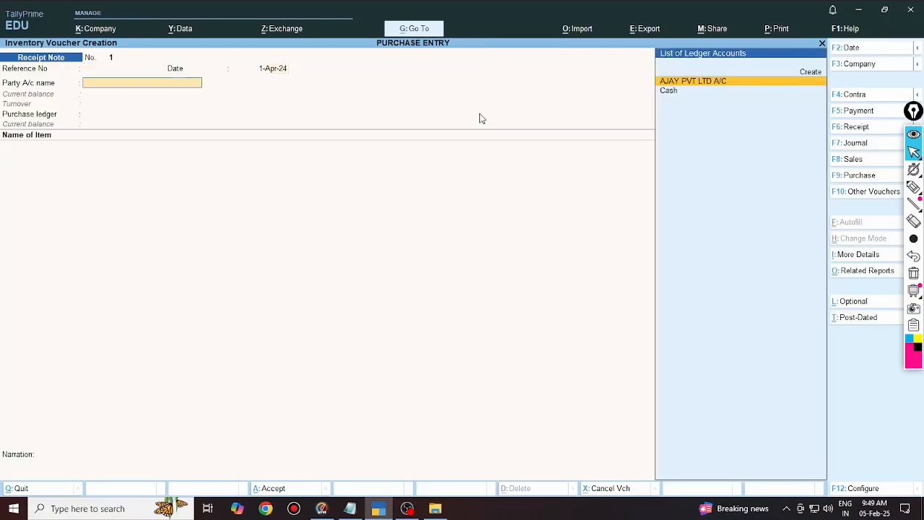
pyautogui.press('Return')
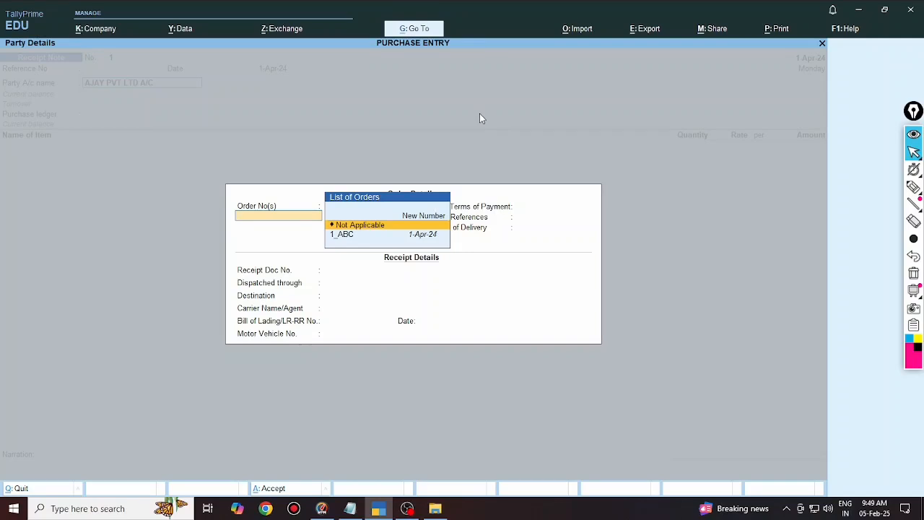
pyautogui.press('Down')
pyautogui.press('Return')
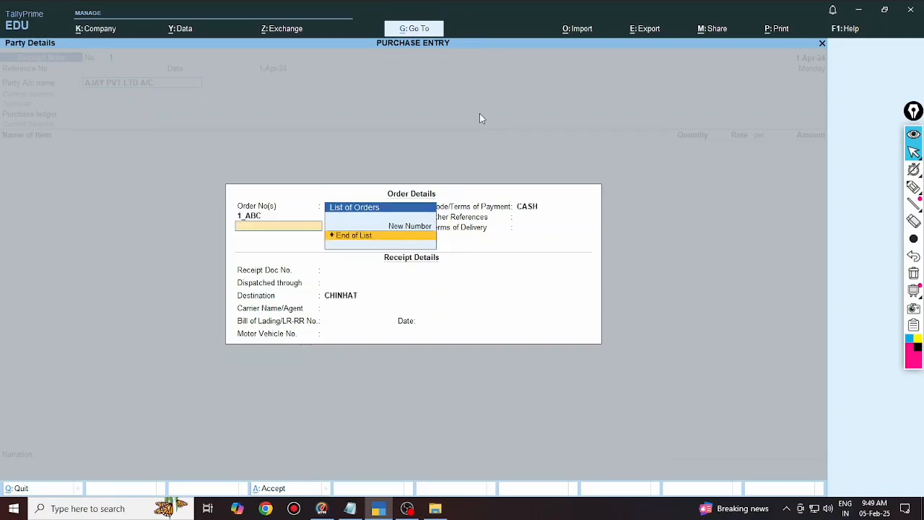
# End the order list and accept the pre-filled order and receipt details, leaving the document, carrier and vehicle fields blank.
pyautogui.press('Return')
pyautogui.press('Return')
pyautogui.press('Return')
pyautogui.press('Return')
pyautogui.press('Return')
pyautogui.press('Return')
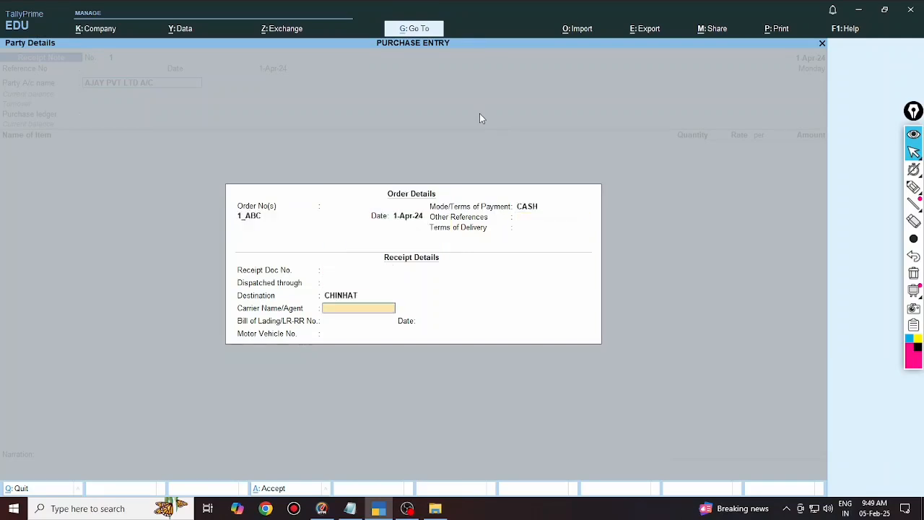
pyautogui.press('Return')
pyautogui.press('Return')
pyautogui.press('Return')
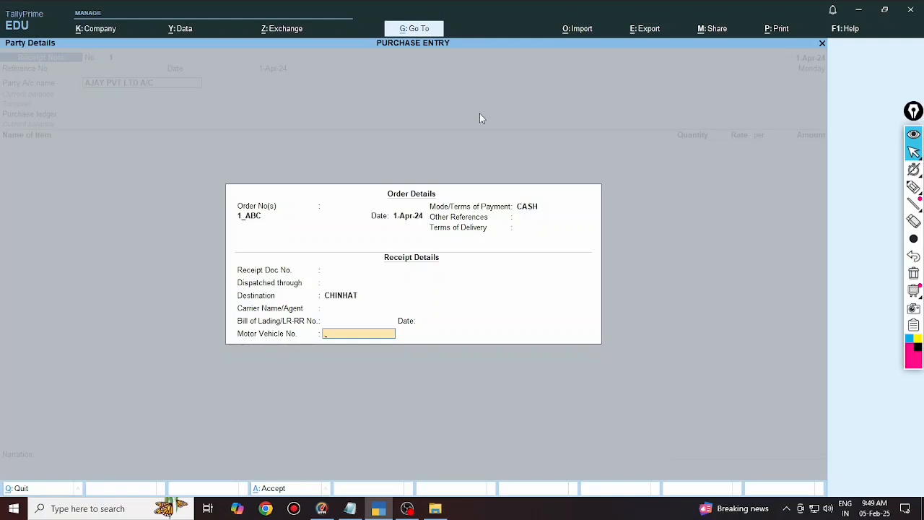
pyautogui.press('Return')
# Accept the supplier's pre-filled party details with state Uttar Pradesh and country India, using PURCHASE A/C as the purchase ledger.
pyautogui.press('Return')
pyautogui.press('Return')
pyautogui.press('Return')
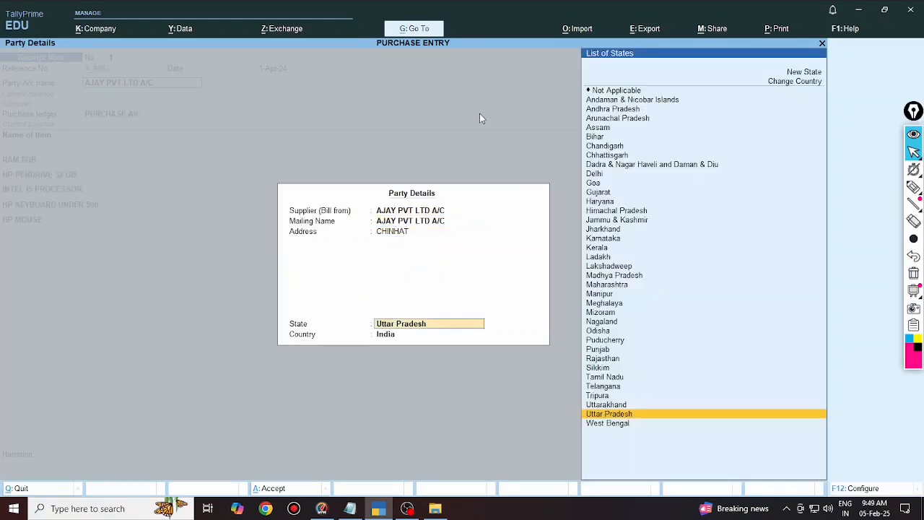
pyautogui.press('Return')
pyautogui.press('Return')
pyautogui.press('Return')
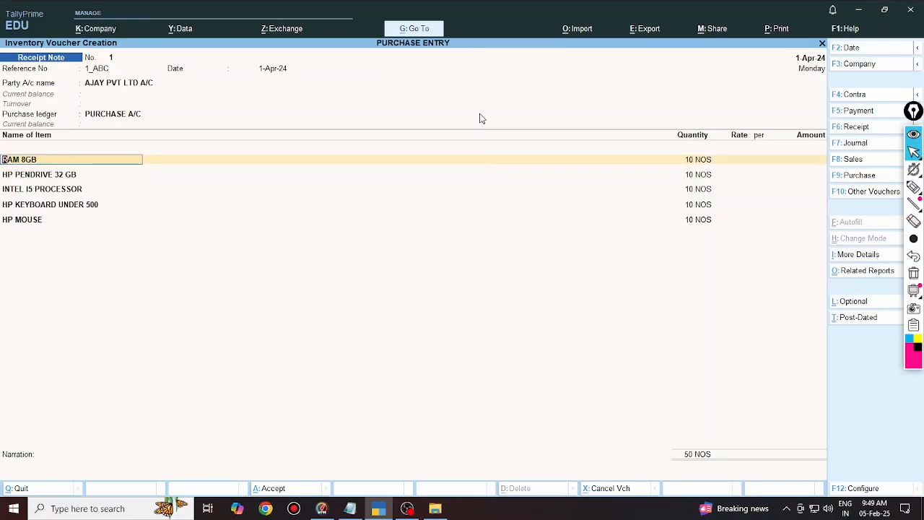
# Set the received quantity of RAM 8GB to 8 NOS in its item allocation.
pyautogui.press('Return')
pyautogui.press('Return')
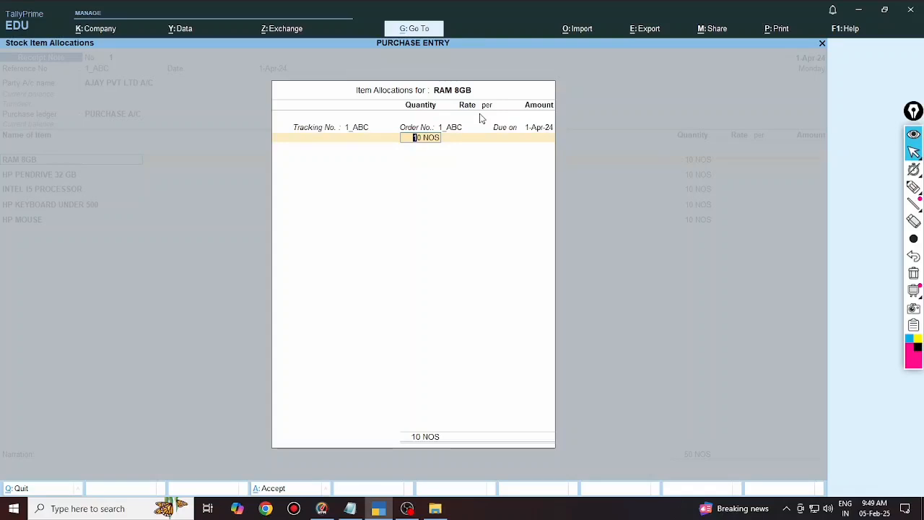
pyautogui.write('8')
pyautogui.press('Return')
# Assign the new tracking number 5 to RAM 8GB and finish its allocation without rate or amount.
pyautogui.press('BackSpace')
pyautogui.press('BackSpace')
pyautogui.press('BackSpace')
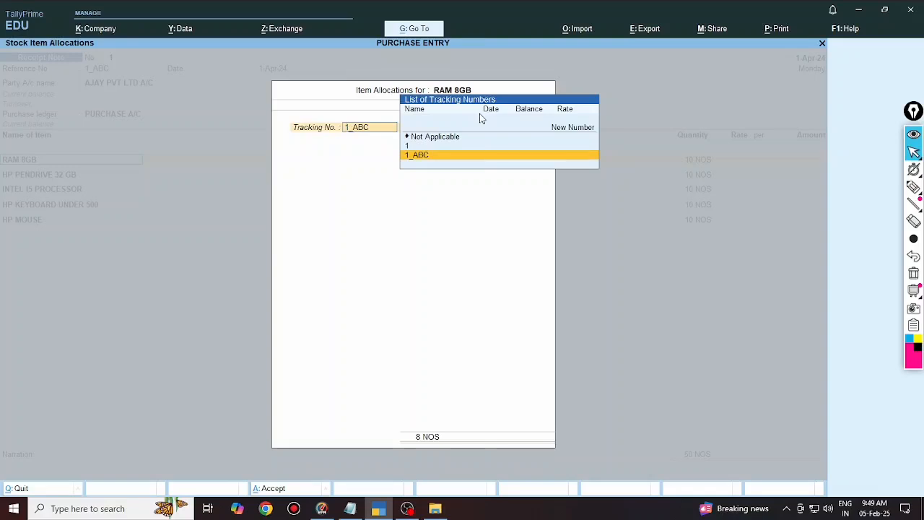
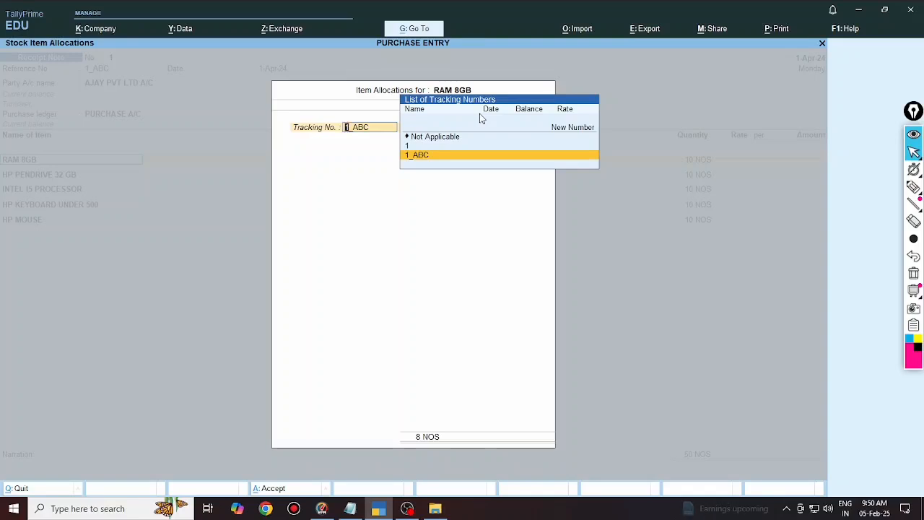
pyautogui.press('Up')
pyautogui.press('Up')
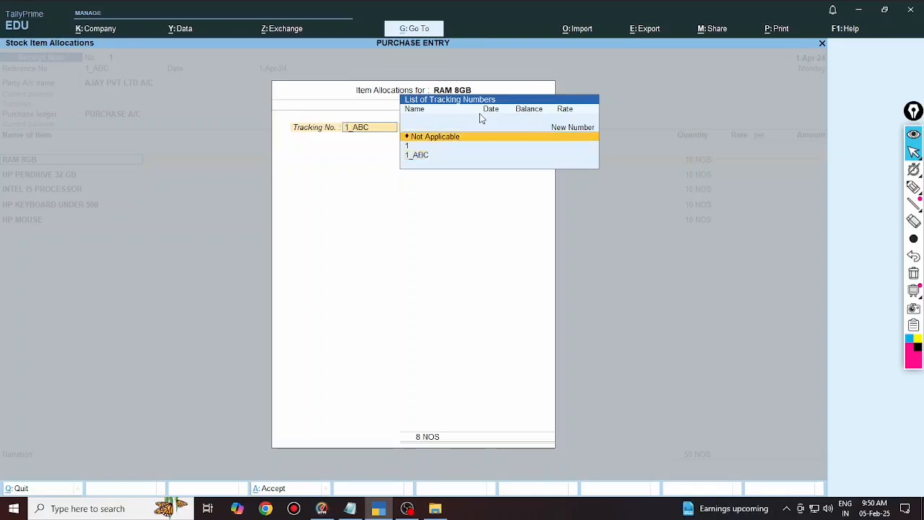
pyautogui.press('Up')
pyautogui.press('Return')
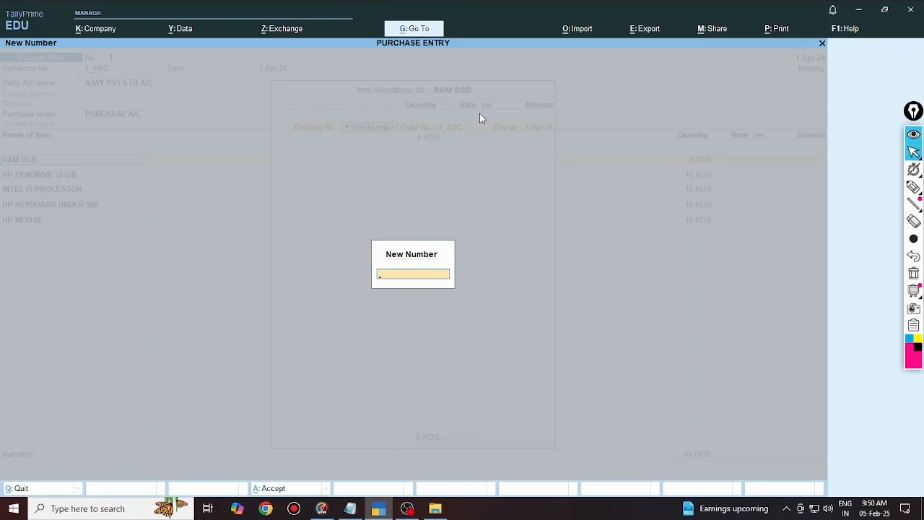
pyautogui.write('5')
pyautogui.press('Return')
pyautogui.press('Return')
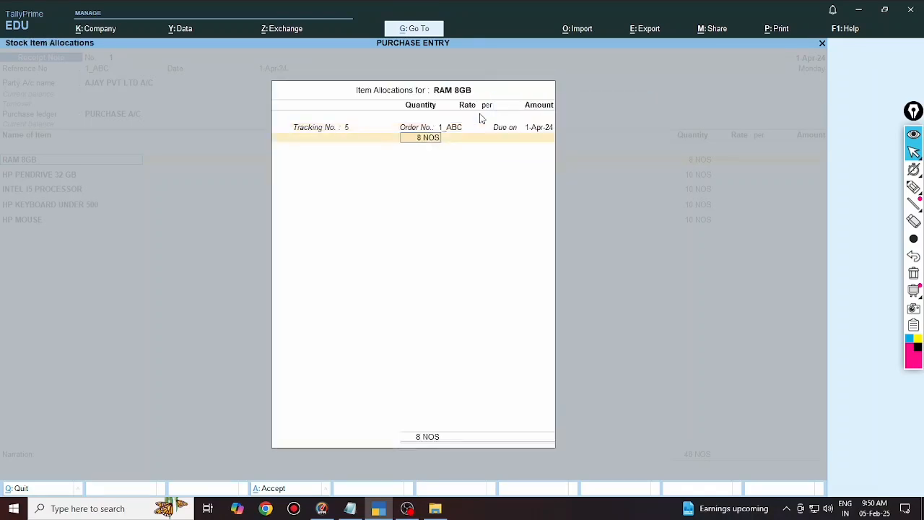
pyautogui.press('Return')
pyautogui.press('Return')
pyautogui.press('Return')
pyautogui.press('Return')
pyautogui.press('Return')
# Assign the new tracking number 5 to HP PENDRIVE 32 GB in its item allocation.
pyautogui.press('Return')
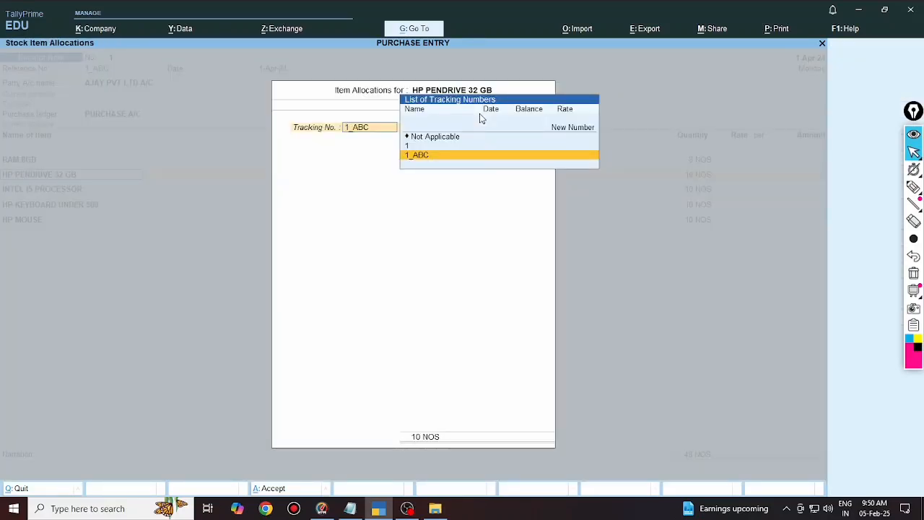
pyautogui.press('Up')
pyautogui.press('Up')
pyautogui.press('Up')
pyautogui.press('Return')
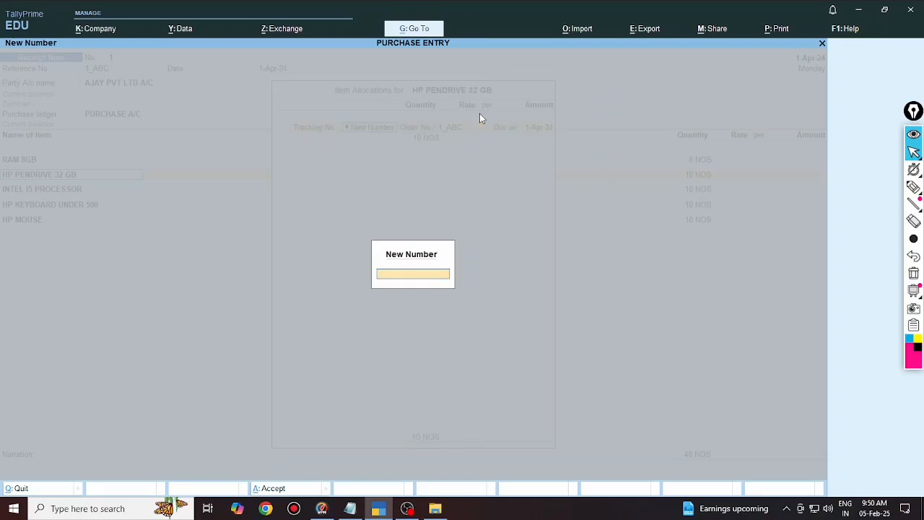
pyautogui.write('5')
pyautogui.press('Return')
pyautogui.press('Return')
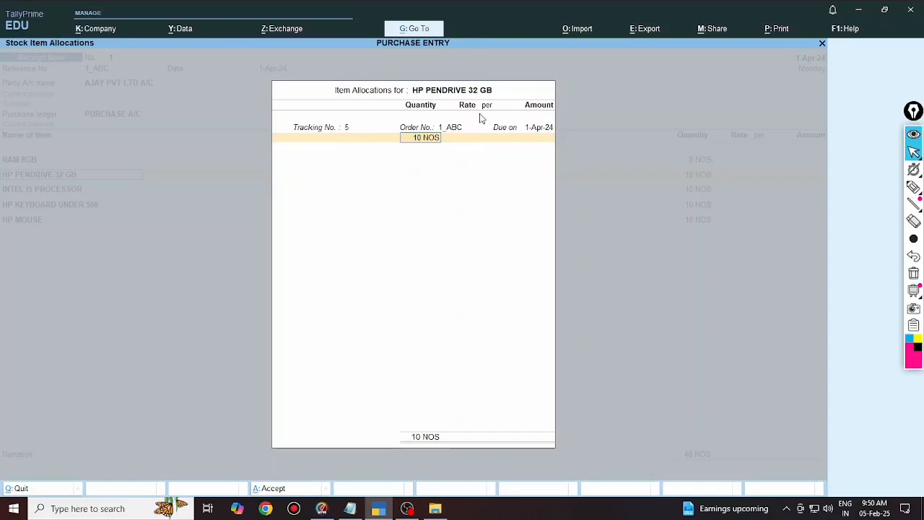
# Set the received quantity of HP PENDRIVE 32 GB to 5 NOS and finish its allocation without rate or amount.
pyautogui.write('5')
pyautogui.press('Return')
pyautogui.press('Return')
pyautogui.press('Return')
pyautogui.press('Return')
pyautogui.press('Return')
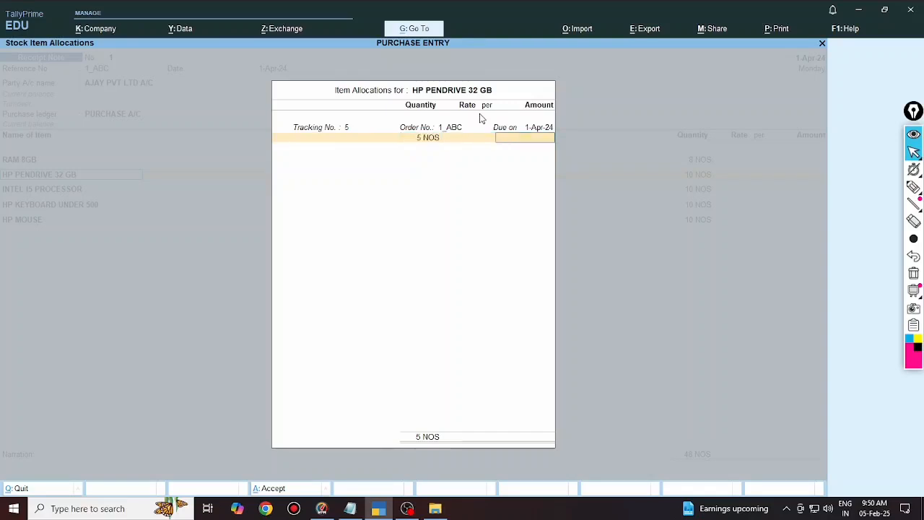
pyautogui.press('Return')
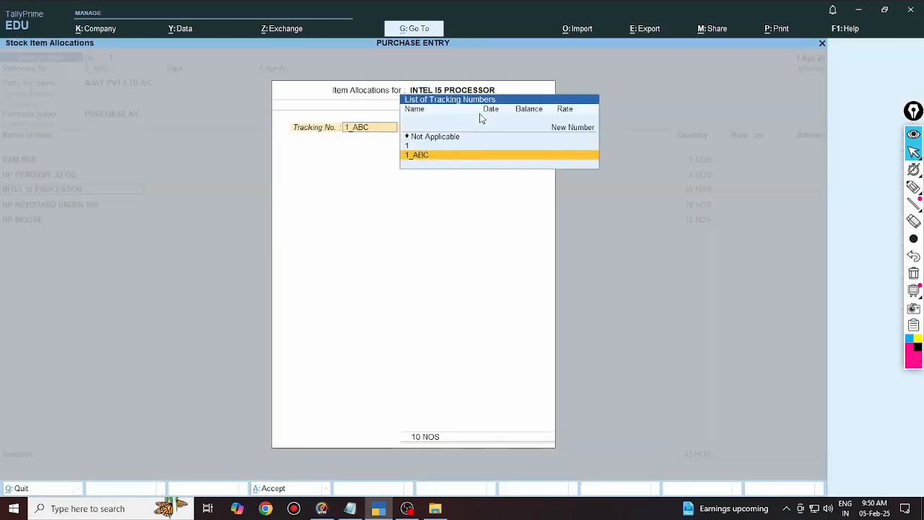
# Allocate INTEL I5 PROCESSOR to new tracking number 5 with quantity 10 NOS, without rate or amount.
pyautogui.press('Up')
pyautogui.press('Up')
pyautogui.press('Return')
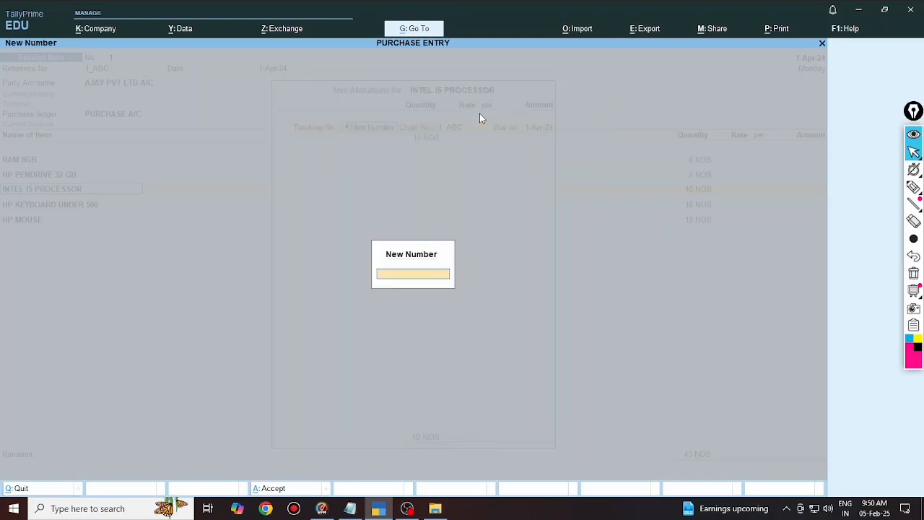
pyautogui.write('5')
pyautogui.press('Return')
pyautogui.press('Return')
pyautogui.press('Return')
pyautogui.press('Return')
pyautogui.press('Return')
pyautogui.press('Return')
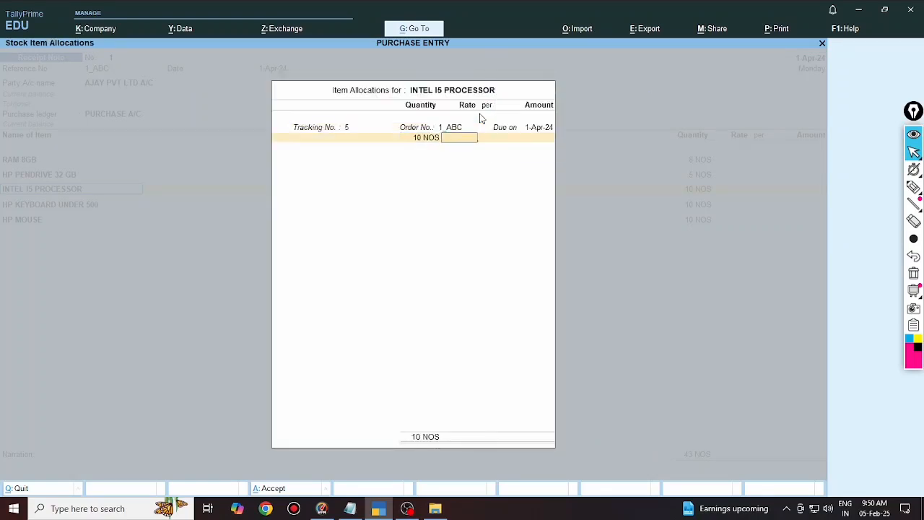
pyautogui.press('Return')
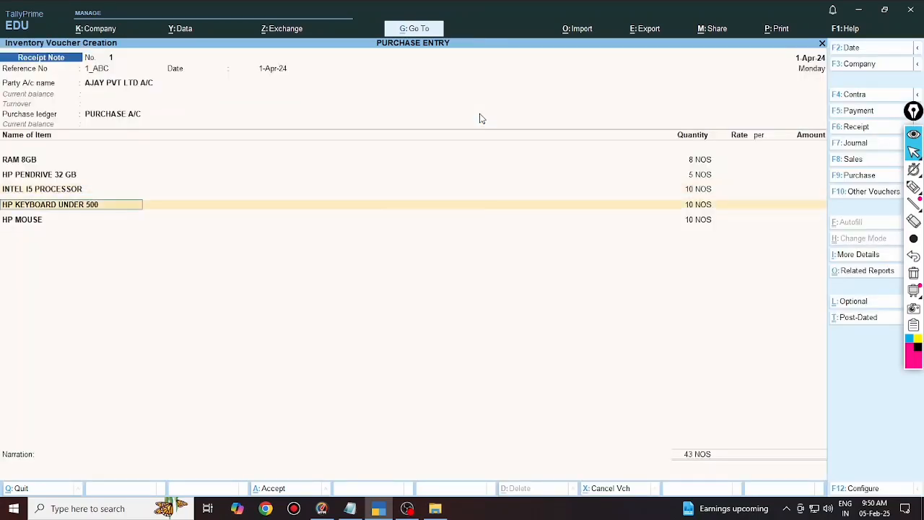
# Allocate HP KEYBOARD UNDER 500 to new tracking number 5 with quantity 10 NOS, without rate or amount.
pyautogui.press('Return')
pyautogui.press('Up')
pyautogui.press('Up')
pyautogui.press('Up')
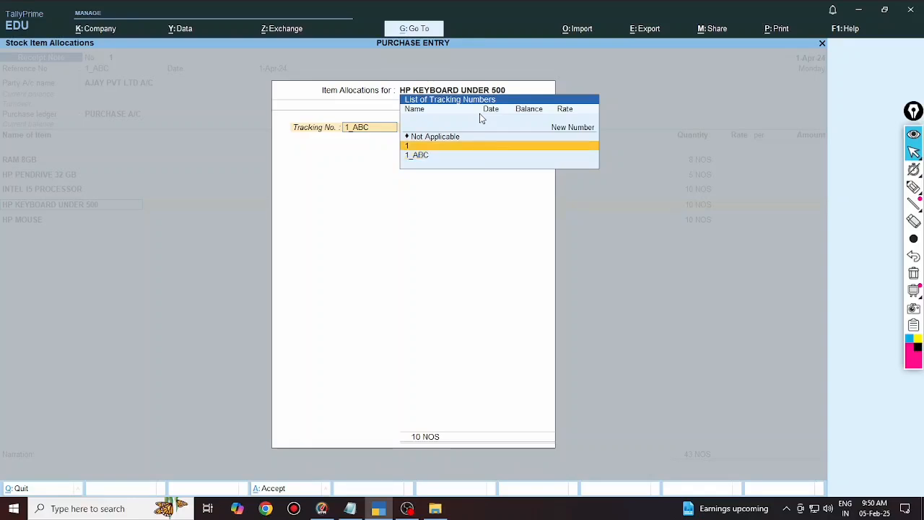
pyautogui.press('Return')
pyautogui.write('5')
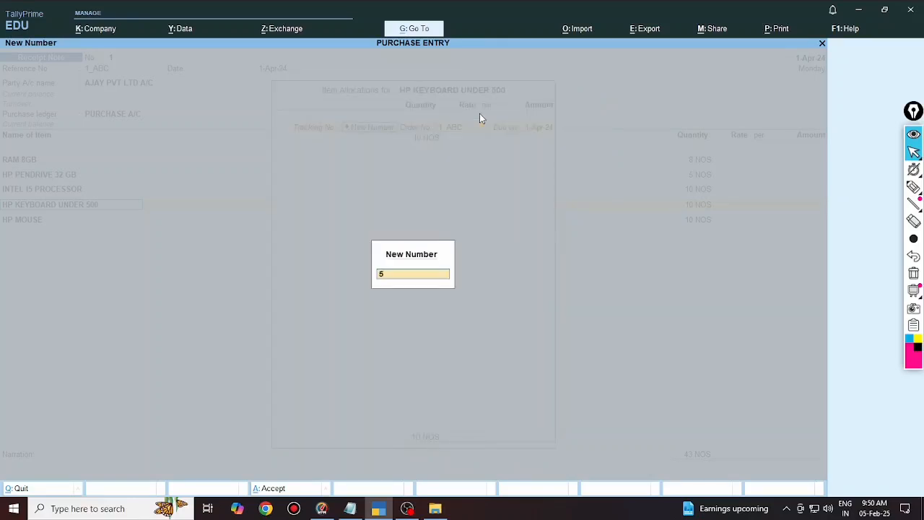
pyautogui.press('Return')
pyautogui.press('Return')
pyautogui.press('Return')
pyautogui.press('Return')
pyautogui.press('Return')
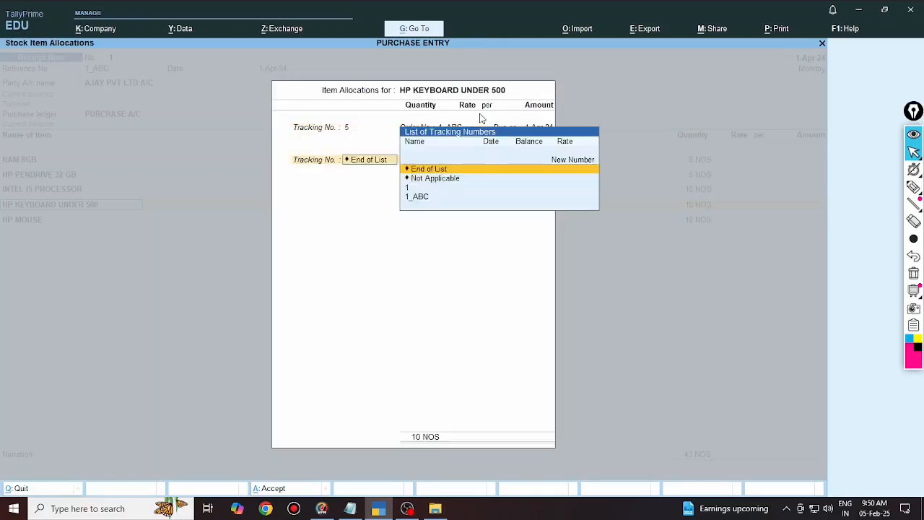
pyautogui.press('Return')
pyautogui.press('Return')
# Allocate HP MOUSE to new tracking number 5 with quantity 10 NOS, without rate or amount.
pyautogui.press('Return')
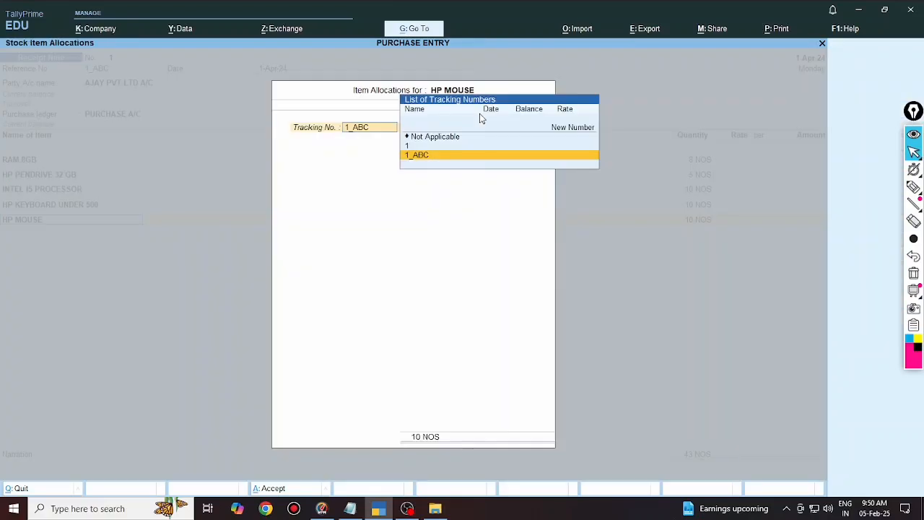
pyautogui.press('Up')
pyautogui.press('Up')
pyautogui.press('Return')
pyautogui.write('5')
pyautogui.press('Return')
pyautogui.press('Return')
pyautogui.press('Return')
pyautogui.press('Return')
pyautogui.press('Return')
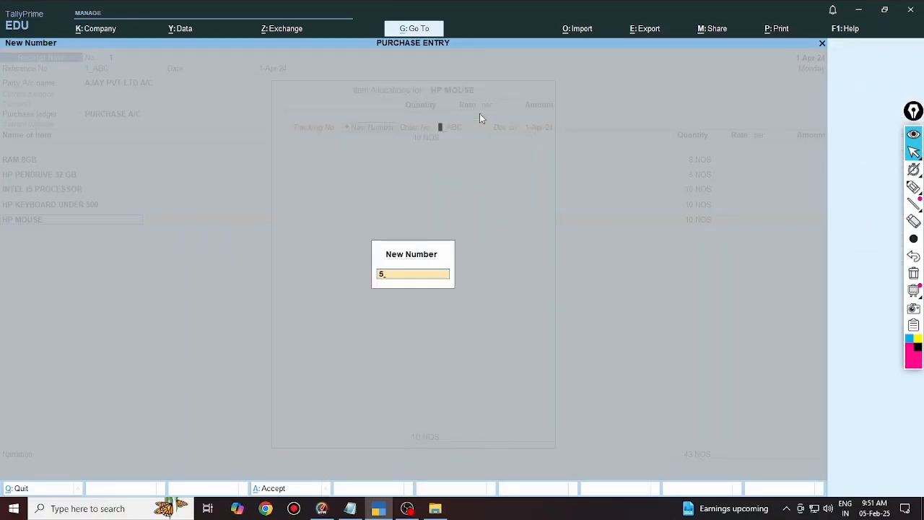
pyautogui.press('Return')
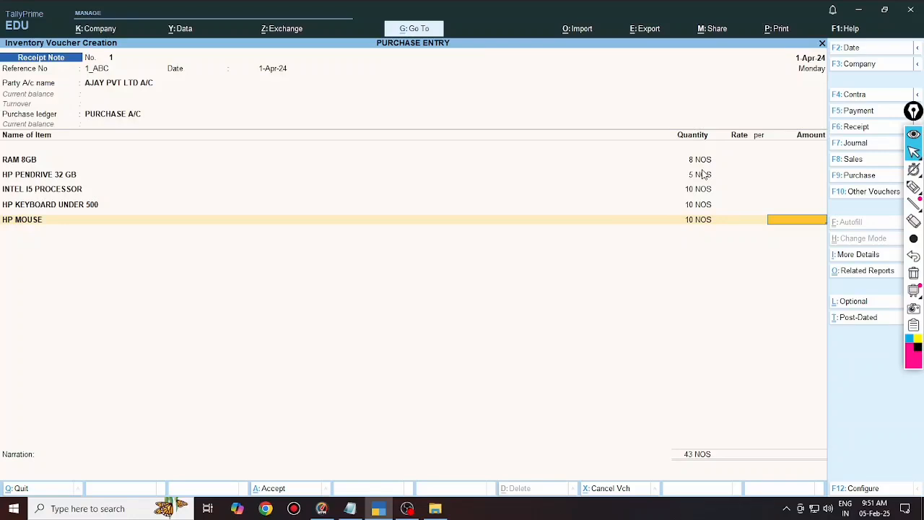
pyautogui.press('Return')
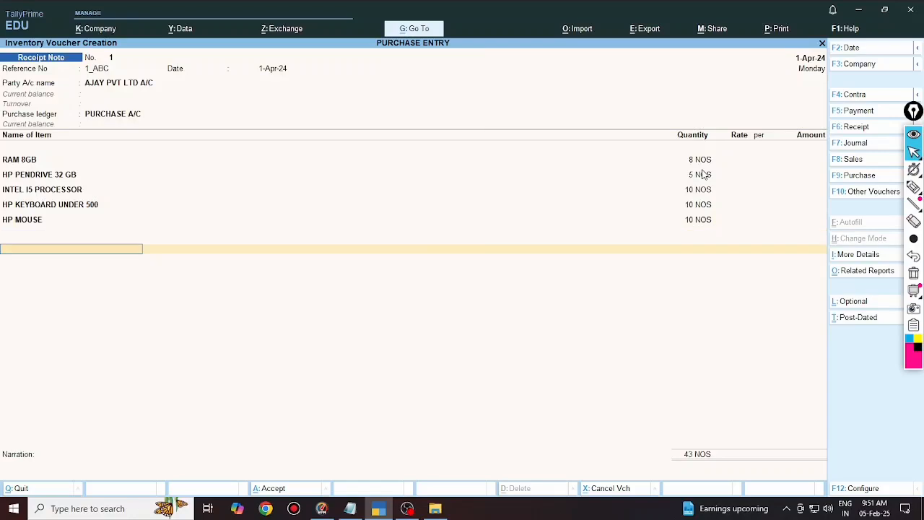
# End the receipt note's item list, leave the narration blank and save the voucher.
pyautogui.press('Return')
pyautogui.press('Return')
pyautogui.press('Return')
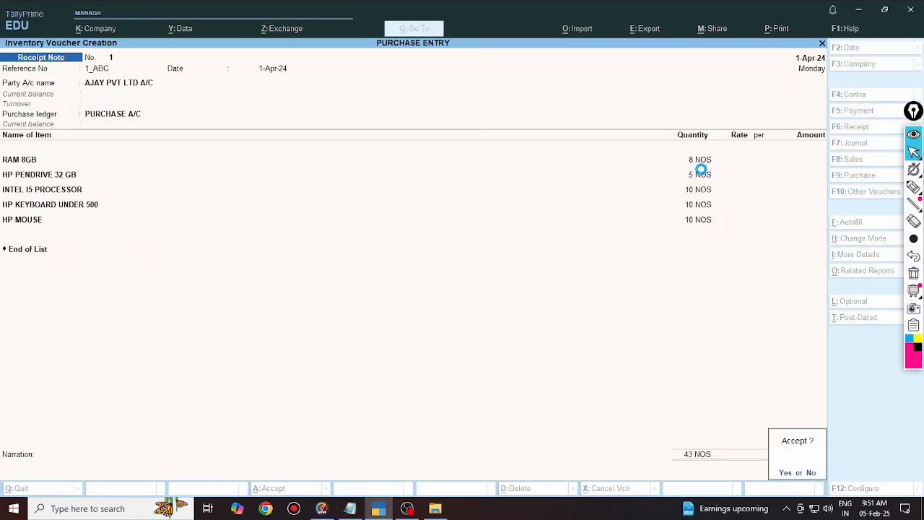
pyautogui.press('Return')
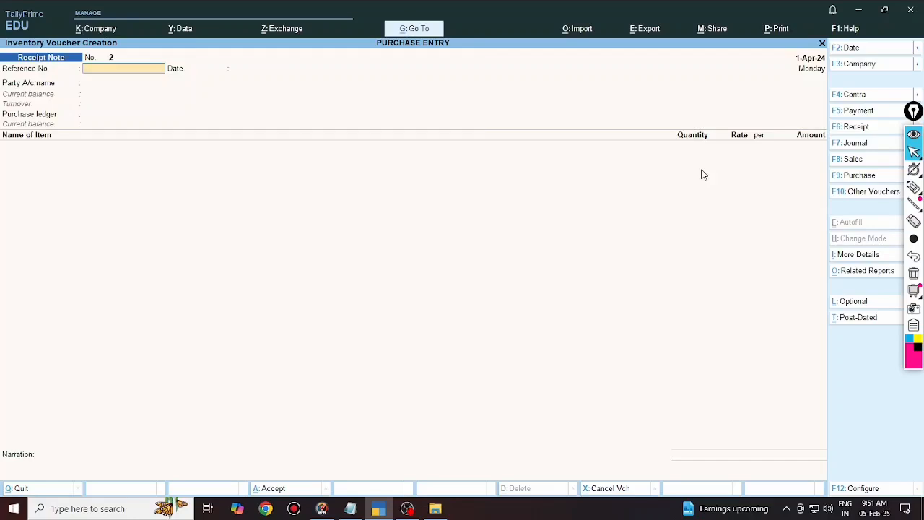
# Start a Purchase voucher with supplier invoice number 1ABC78_2025 and date 1-Apr-24.
pyautogui.press('F9')
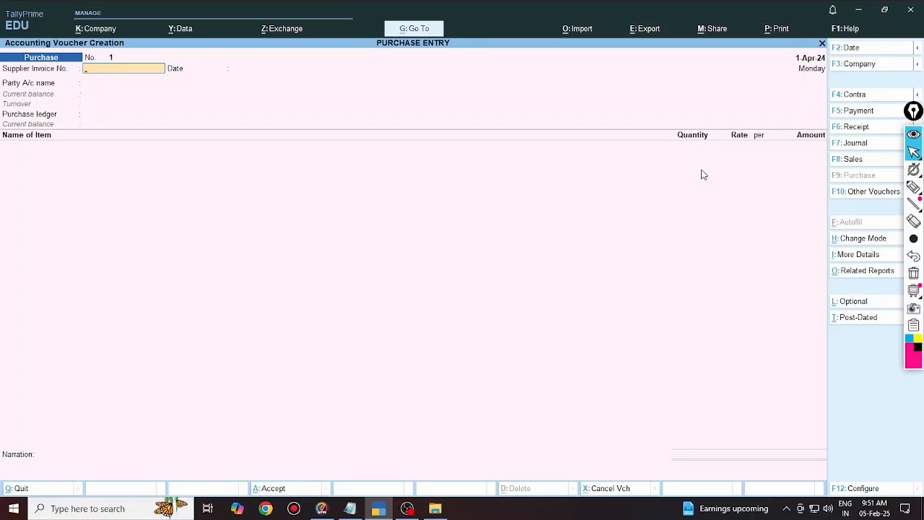
pyautogui.write('1ABC78_2025')
pyautogui.press('Return')
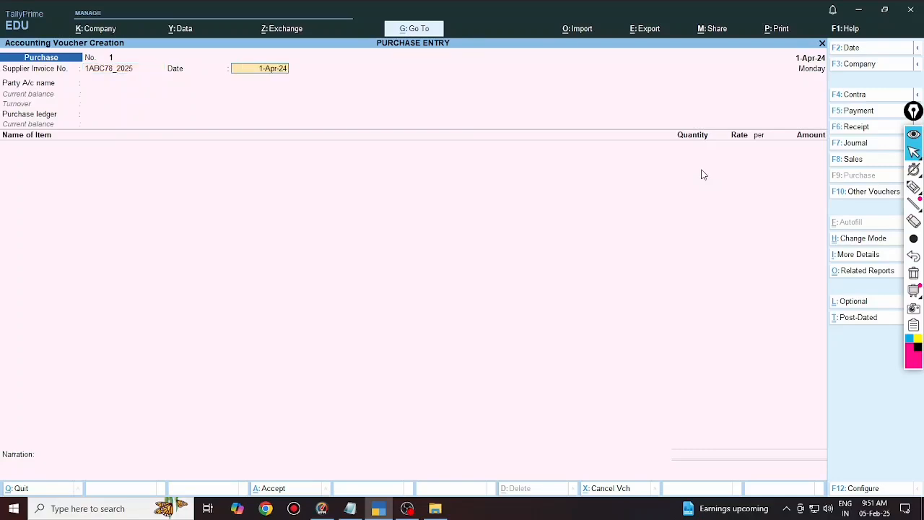
pyautogui.press('Return')
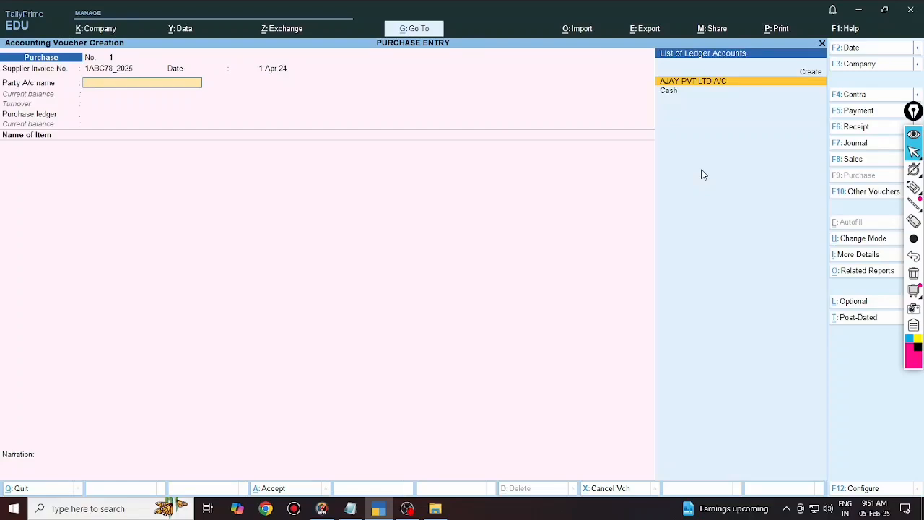
# Correct the purchase voucher's supplier invoice number to 1ABC78_2024 and accept the date 1-Apr-24.
pyautogui.press('BackSpace')
pyautogui.press('BackSpace')
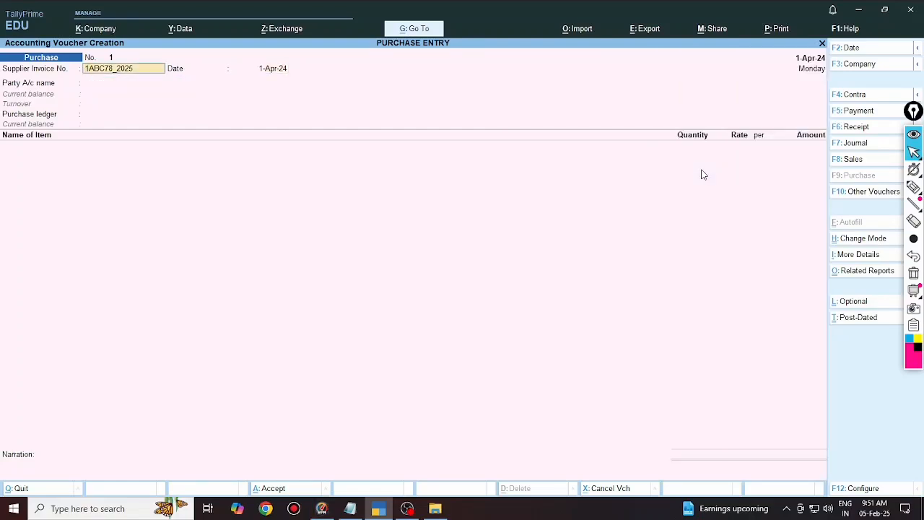
pyautogui.press('BackSpace')
pyautogui.write('4')
pyautogui.press('Return')
pyautogui.press('Return')
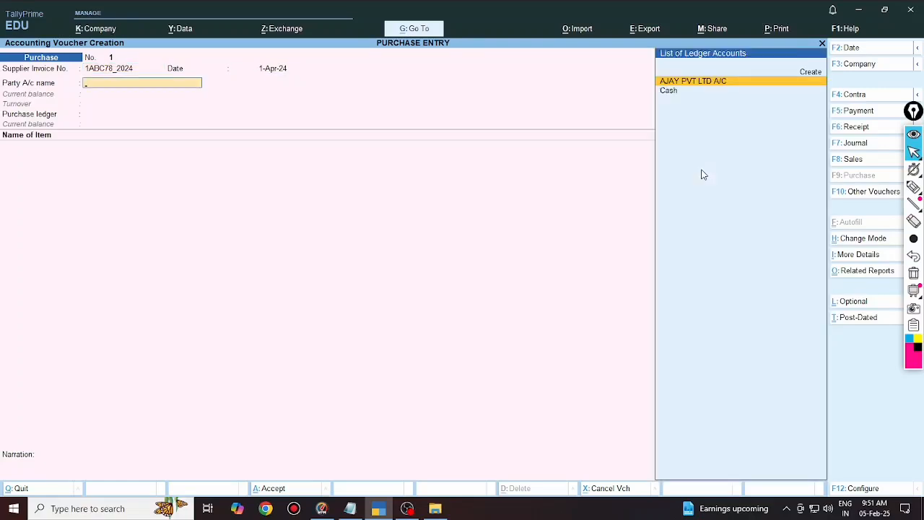
# Select party AJAY PVT LTD A/C, link receipt note 5 dated 1-Apr-24, and accept the receipt details with destination CHINHAT.
pyautogui.press('Return')
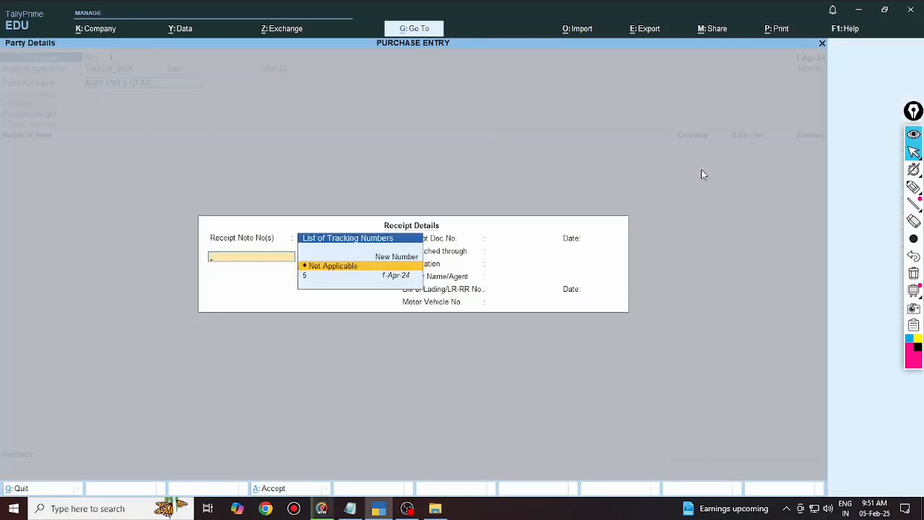
pyautogui.press('Down')
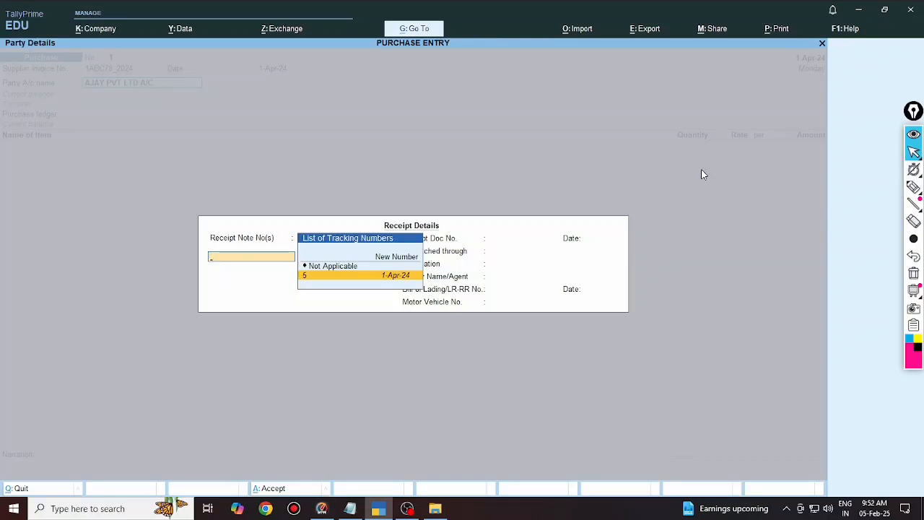
pyautogui.press('Return')
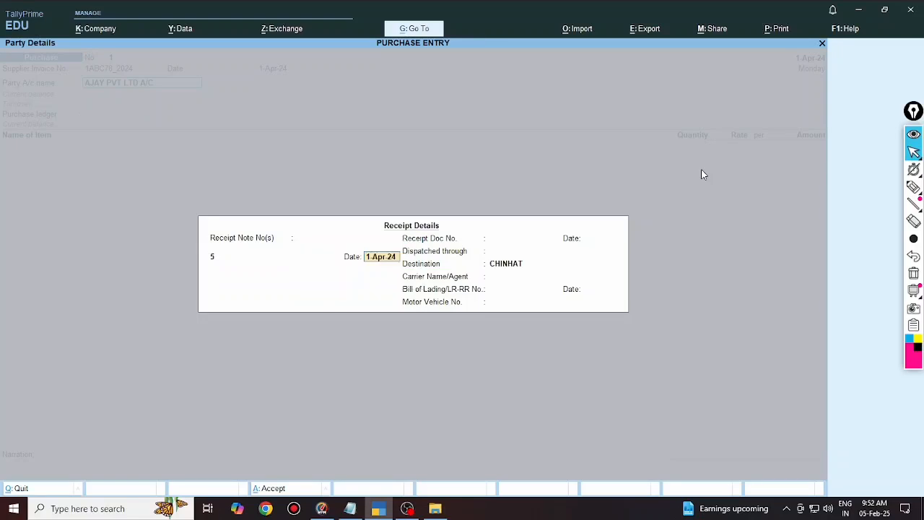
pyautogui.press('Return')
pyautogui.press('Return')
pyautogui.press('Return')
pyautogui.press('Return')
pyautogui.press('Return')
pyautogui.press('Return')
pyautogui.press('Return')
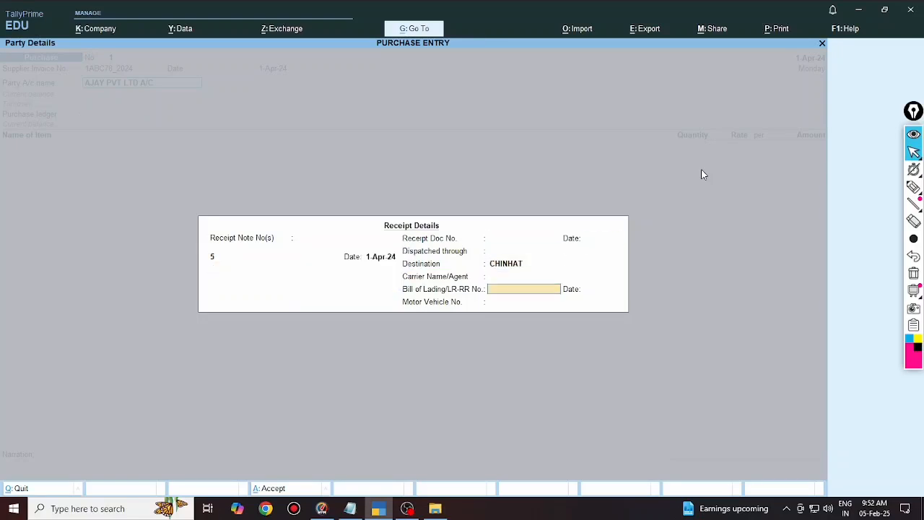
pyautogui.press('Return')
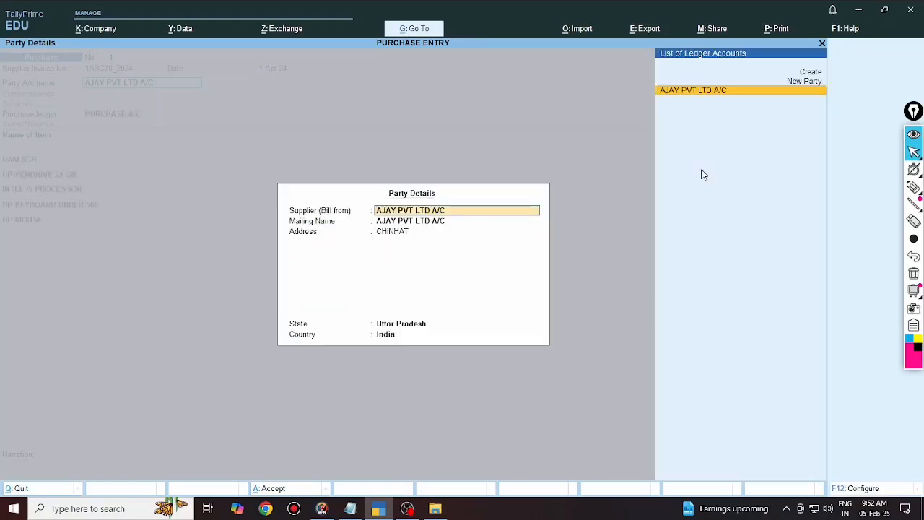
# Accept the supplier's party details with state Uttar Pradesh and keep PURCHASE A/C as the purchase ledger.
pyautogui.press('Return')
pyautogui.press('Return')
pyautogui.press('Return')
pyautogui.press('Return')
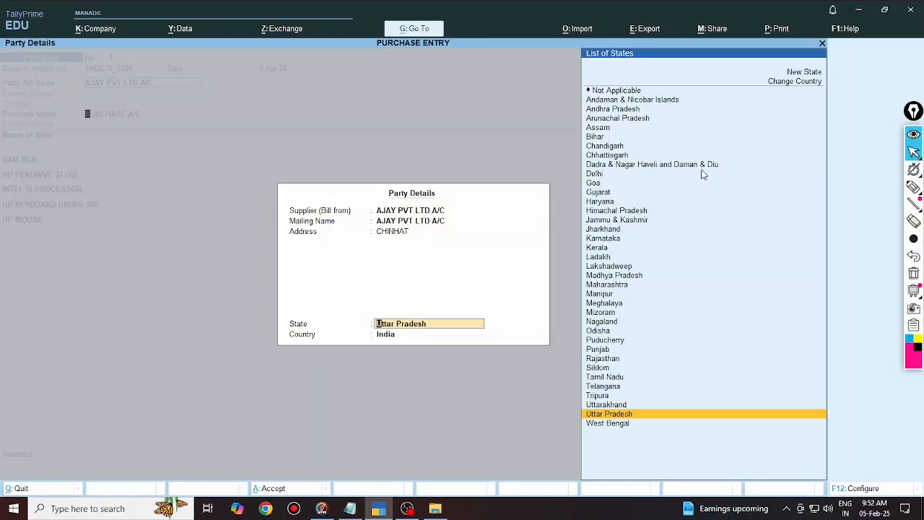
pyautogui.press('Return')
pyautogui.press('Return')
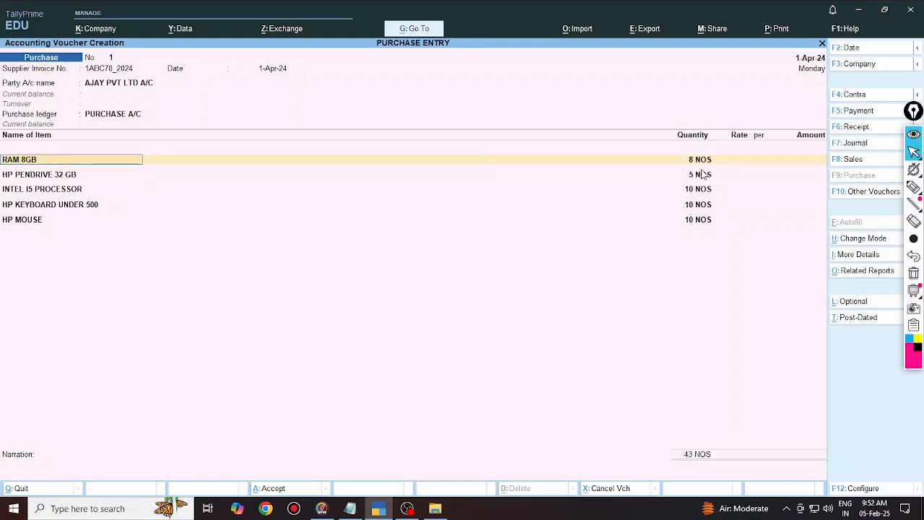
# Enter a rate of 1500 per NOS for the 8 NOS of RAM 8GB under tracking number 5.
pyautogui.press('Return')
pyautogui.press('Return')
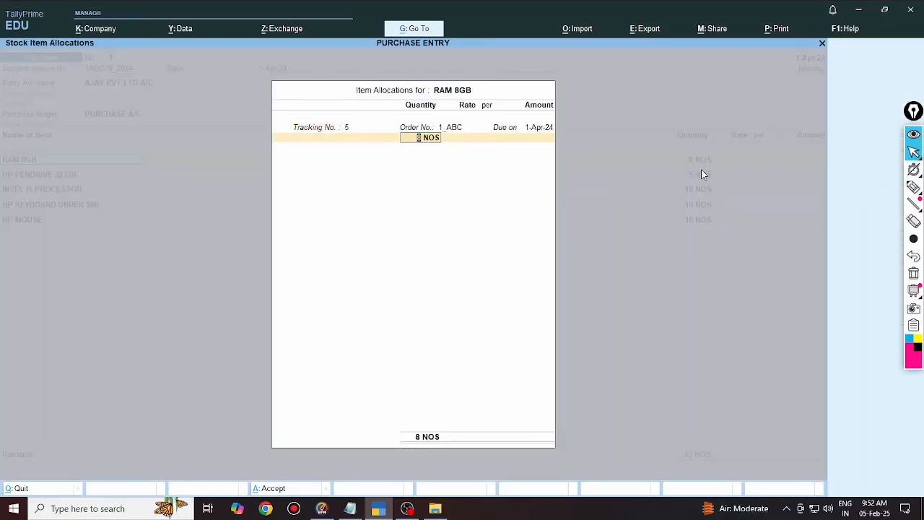
pyautogui.press('Return')
pyautogui.write('1500')
pyautogui.press('Return')
pyautogui.press('Return')
pyautogui.press('Return')
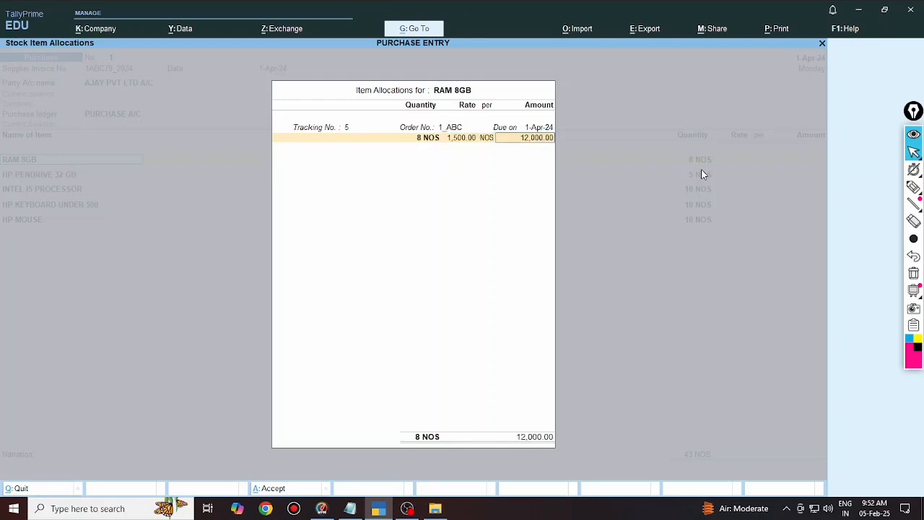
pyautogui.press('Return')
pyautogui.press('Return')
# Enter a rate of 800 per NOS for the 5 NOS of HP PENDRIVE 32 GB under tracking number 5.
pyautogui.press('Return')
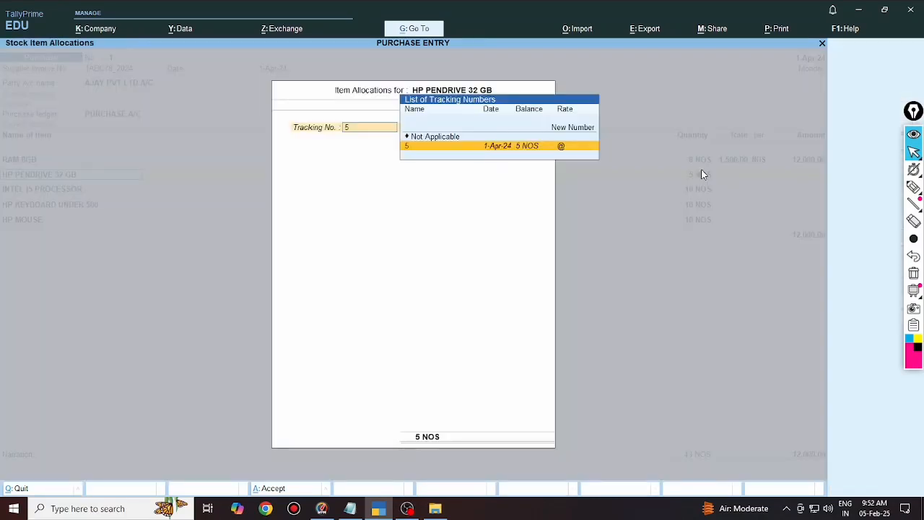
pyautogui.press('Return')
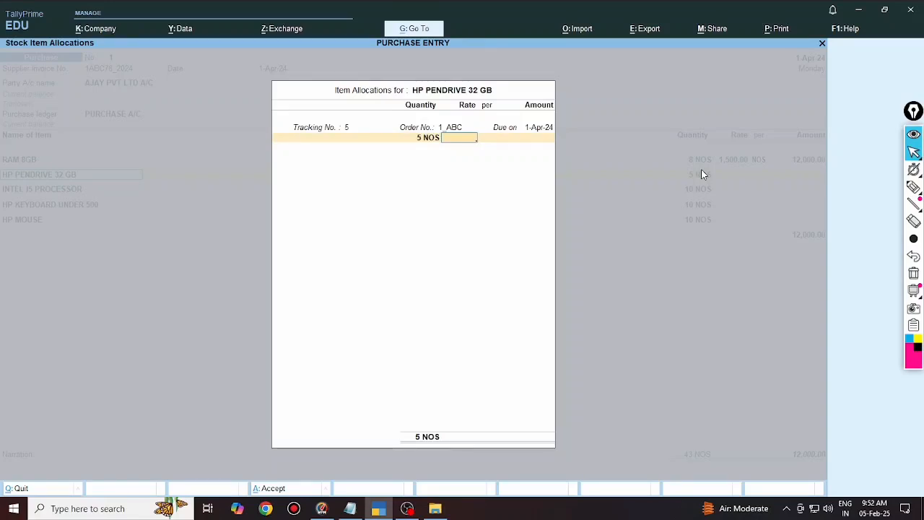
pyautogui.write('800')
pyautogui.press('Return')
pyautogui.press('Return')
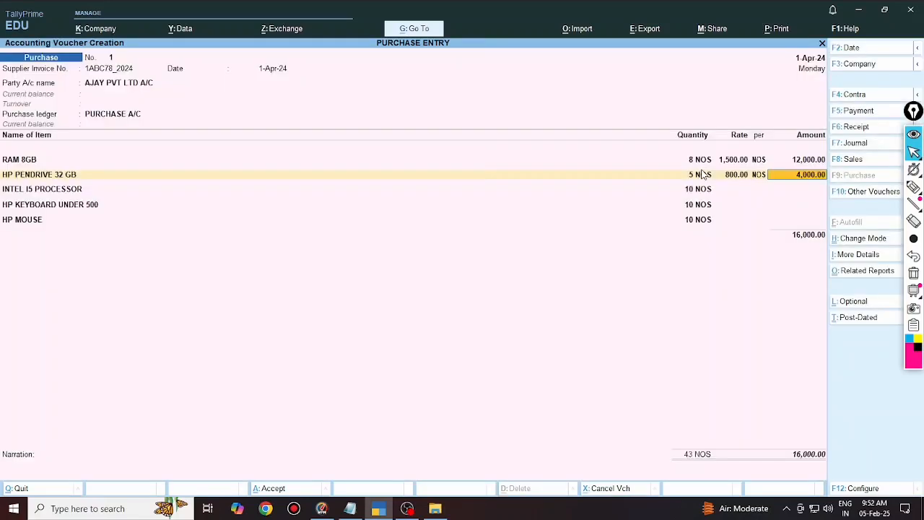
pyautogui.press('Return')
# Enter a rate of 18000 per NOS for the 10 NOS of INTEL I5 PROCESSOR under tracking number 5.
pyautogui.press('Return')
pyautogui.press('Return')
pyautogui.press('Return')
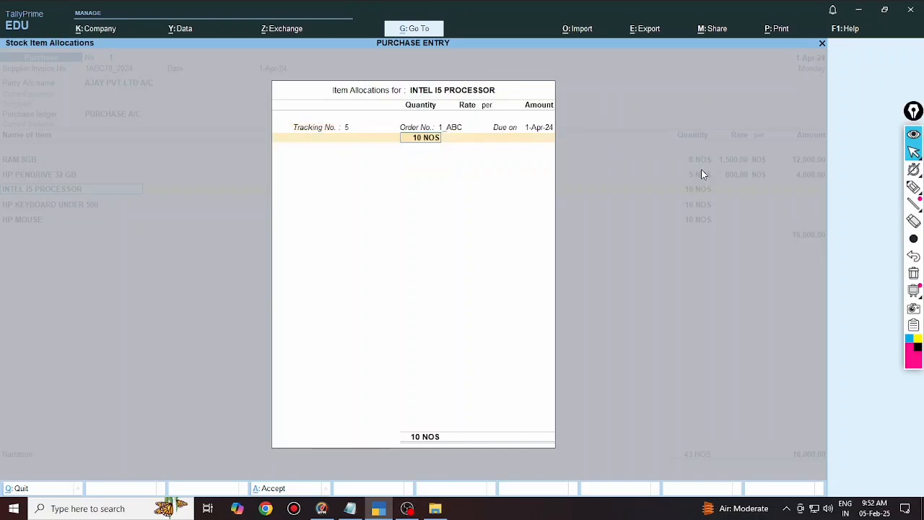
pyautogui.press('Return')
pyautogui.write('18000')
pyautogui.press('Return')
pyautogui.press('Return')
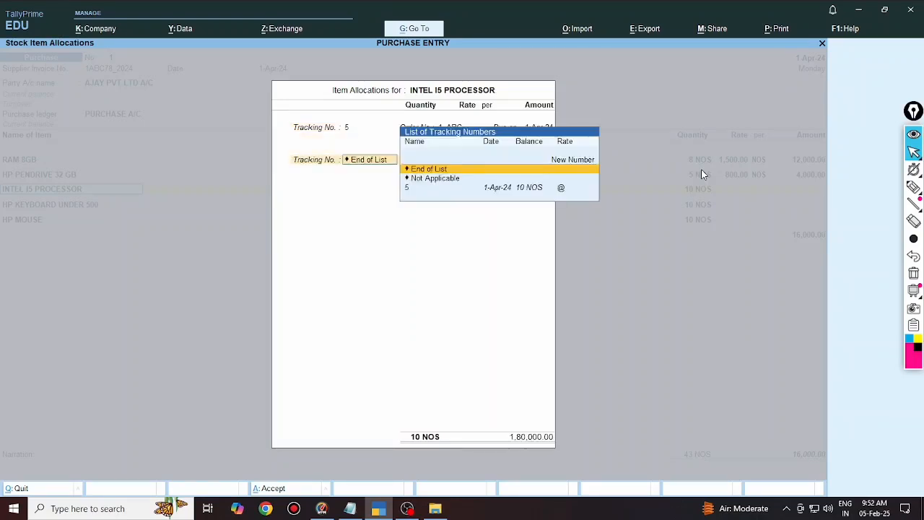
pyautogui.press('Return')
pyautogui.press('Return')
# Enter a rate of 450 per NOS for the 10 NOS of HP KEYBOARD UNDER 500 under tracking number 5.
pyautogui.press('Return')
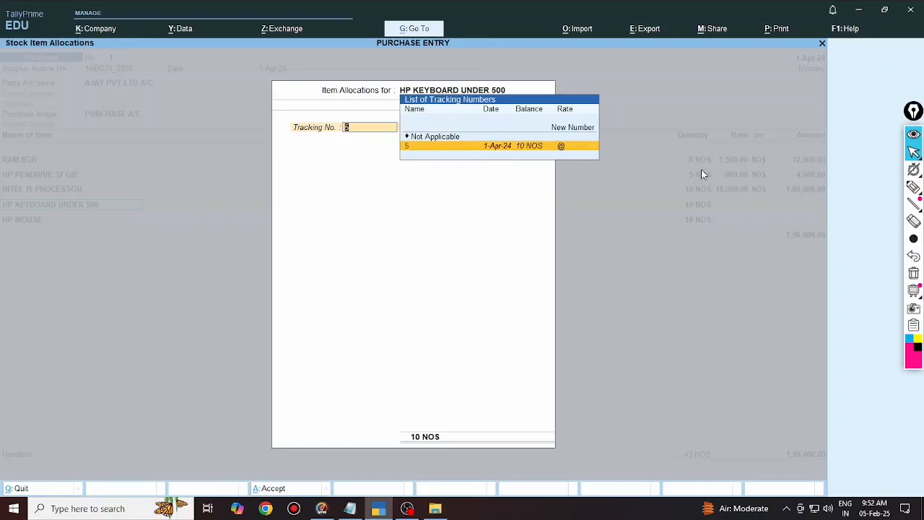
pyautogui.press('Return')
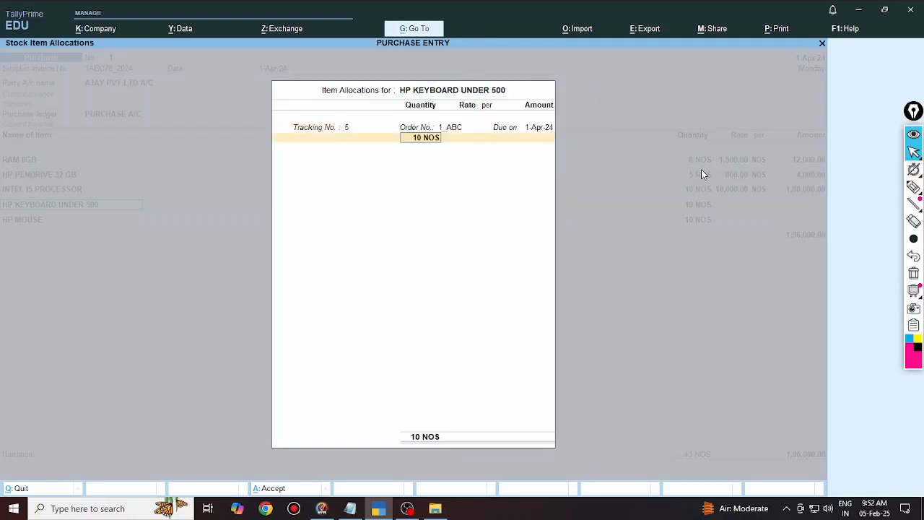
pyautogui.press('Return')
pyautogui.write('5')
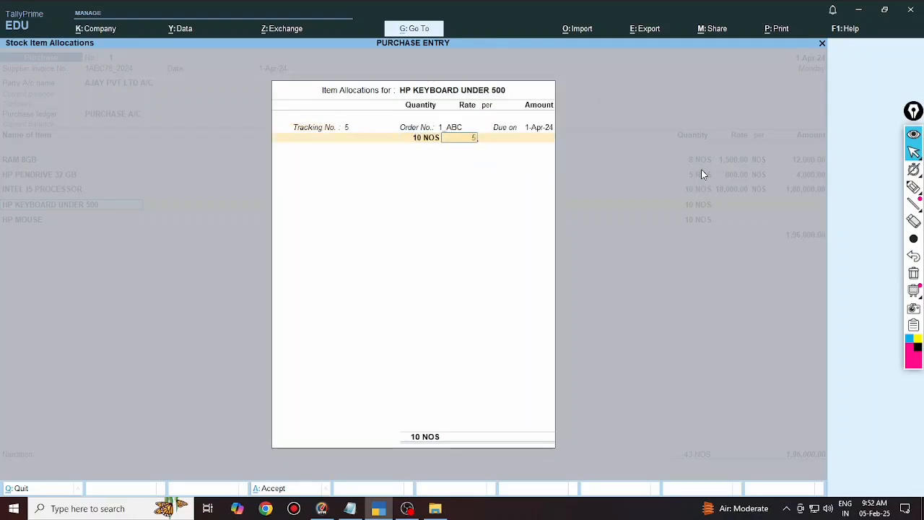
pyautogui.press('BackSpace')
pyautogui.write('450')
pyautogui.press('Return')
pyautogui.press('Return')
pyautogui.press('Return')
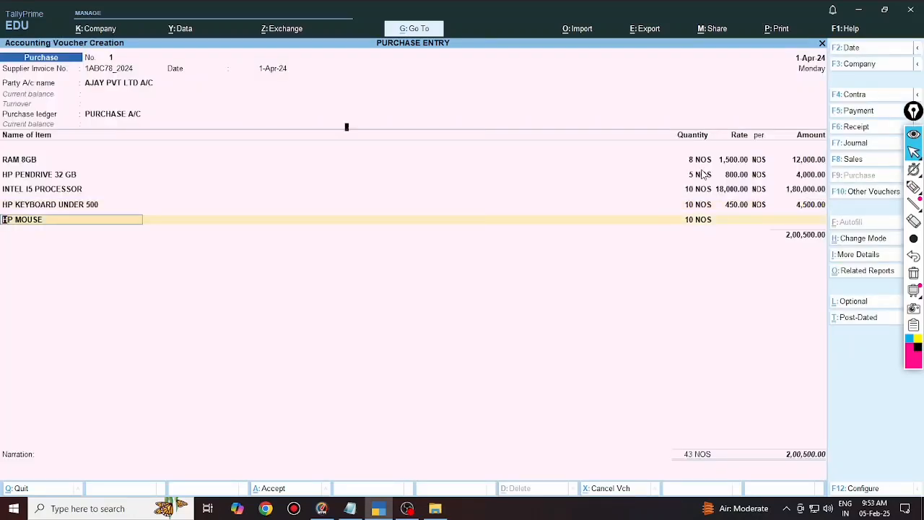
# Enter a rate of 350 per NOS for the 10 NOS of HP MOUSE under tracking number 5.
pyautogui.press('Return')
pyautogui.press('Return')
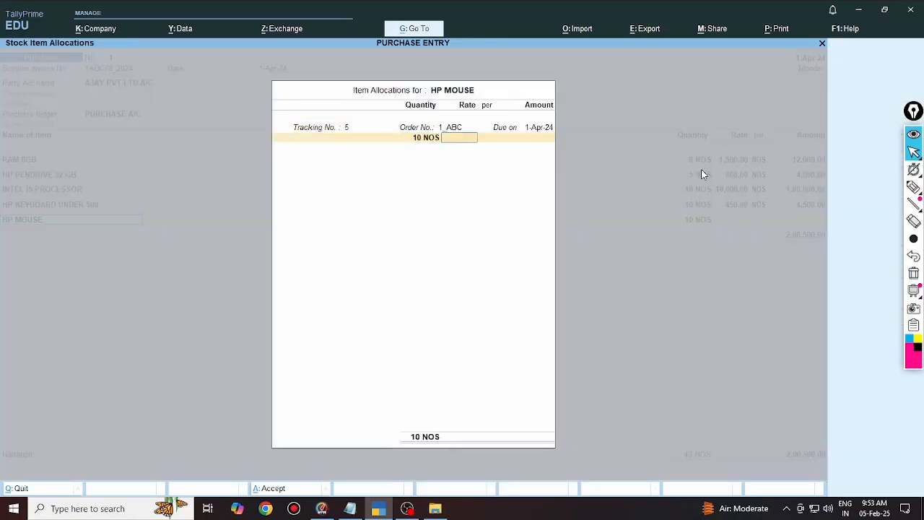
pyautogui.write('350')
pyautogui.press('Return')
pyautogui.press('Return')
pyautogui.press('Return')
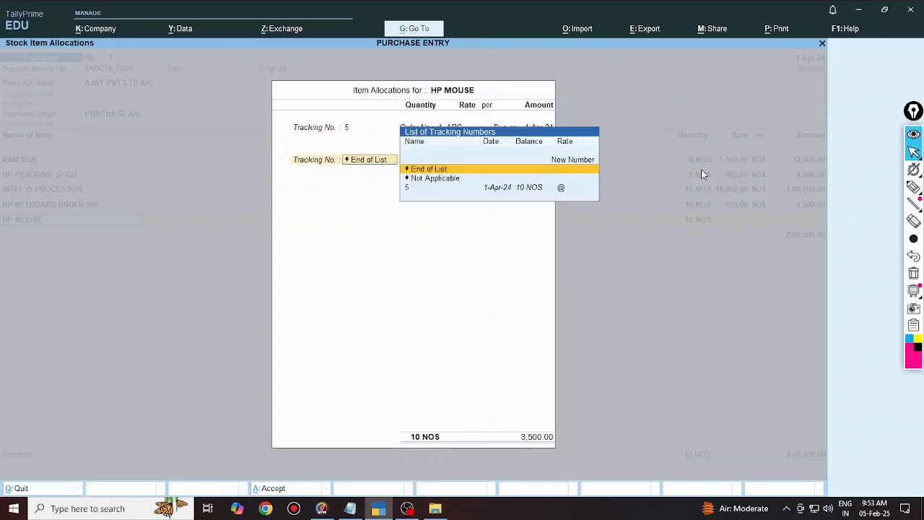
pyautogui.press('Return')
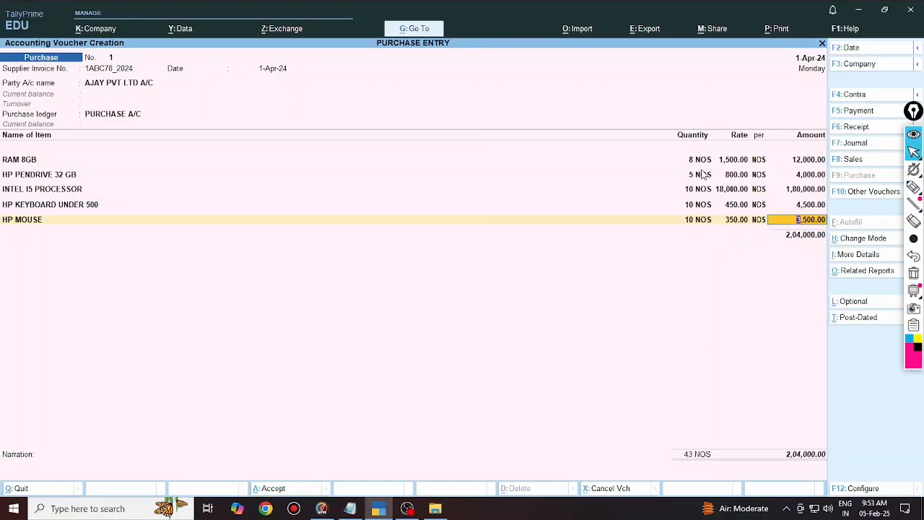
pyautogui.press('Return')
# End the item list, accept New Ref 1ABC78_2024 for the full bill amount, and save the purchase voucher without narration.
pyautogui.press('Return')
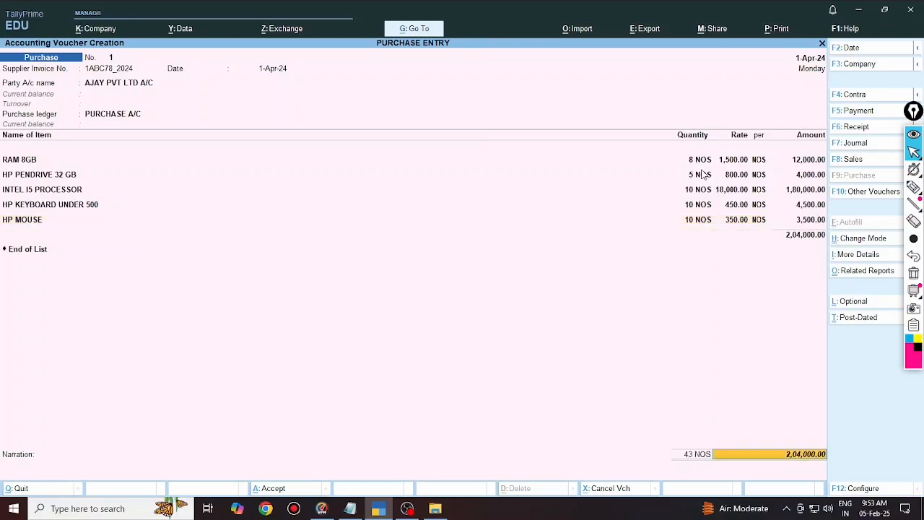
pyautogui.press('Return')
pyautogui.press('Return')
pyautogui.press('Return')
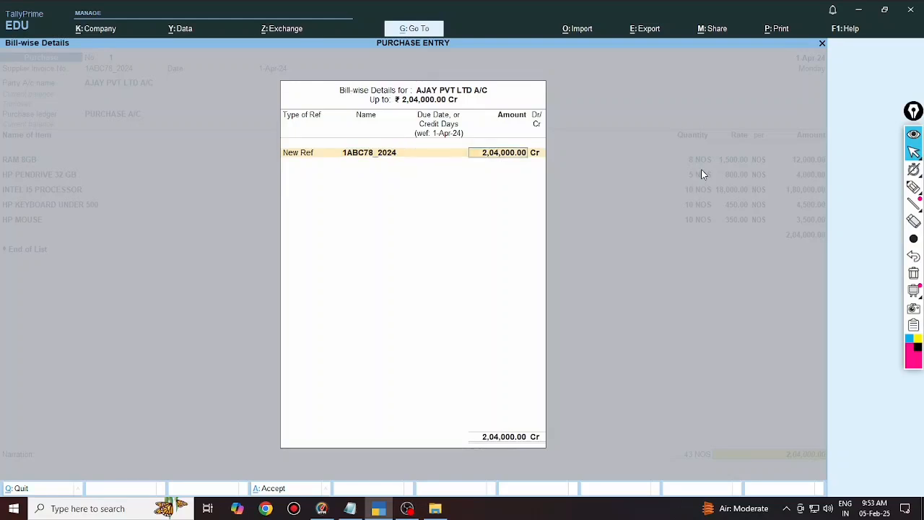
pyautogui.press('Return')
pyautogui.press('Return')
pyautogui.press('Return')
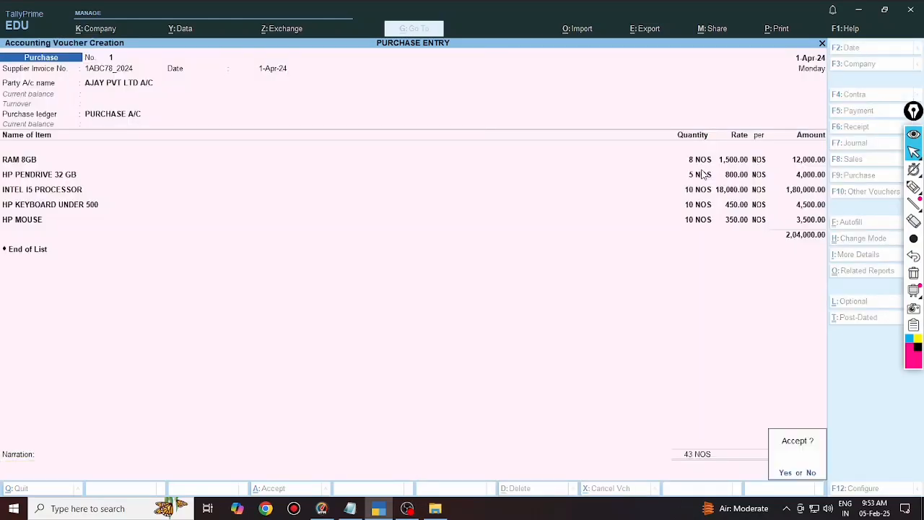
pyautogui.press('Return')
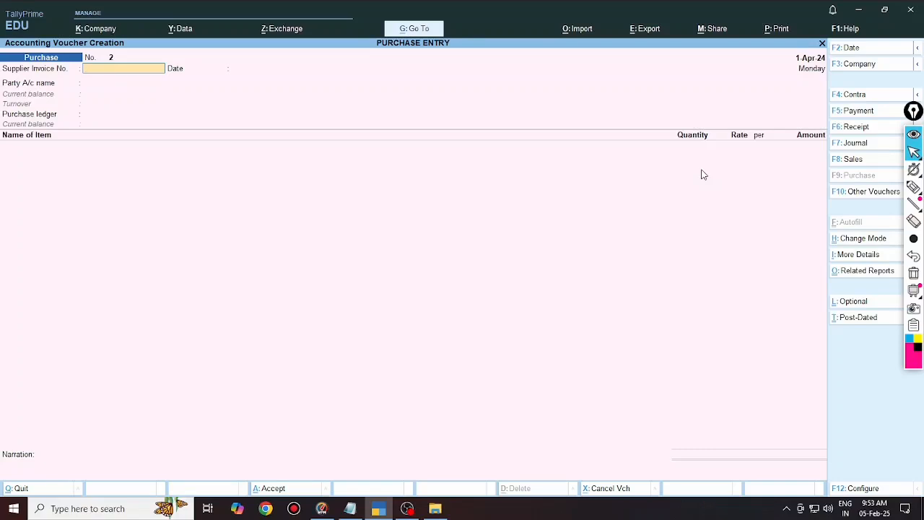
# Leave voucher entry and open the Stock Summary in detailed view with the items under each stock group.
pyautogui.press('Escape')
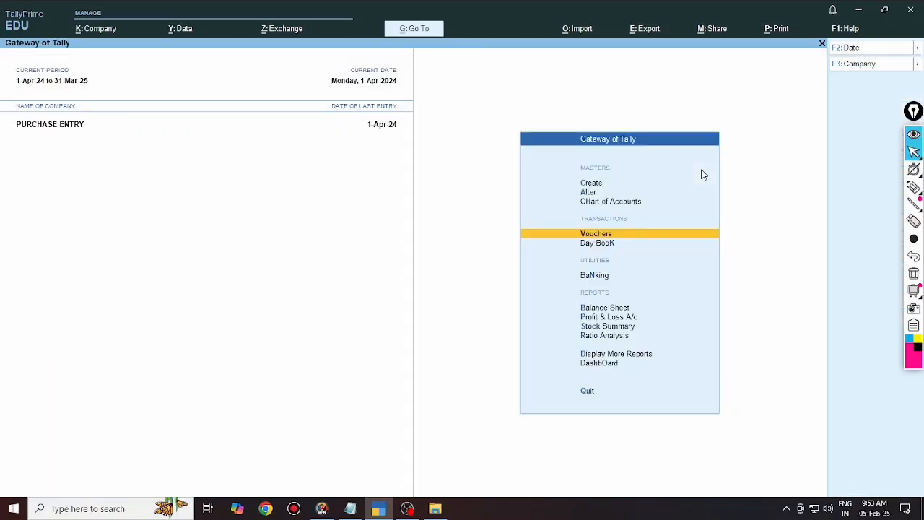
pyautogui.press('Down')
pyautogui.press('Down')
pyautogui.press('Down')
pyautogui.press('Down')
pyautogui.press('Down')
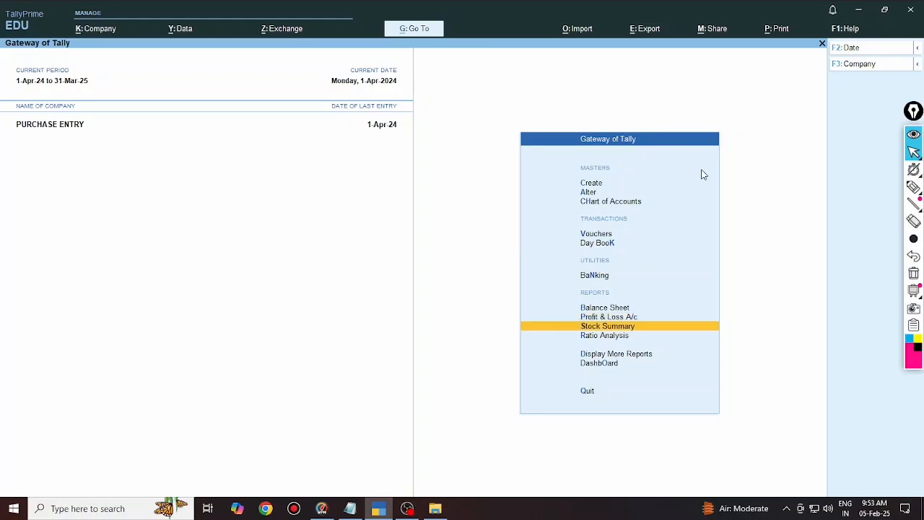
pyautogui.press('Return')
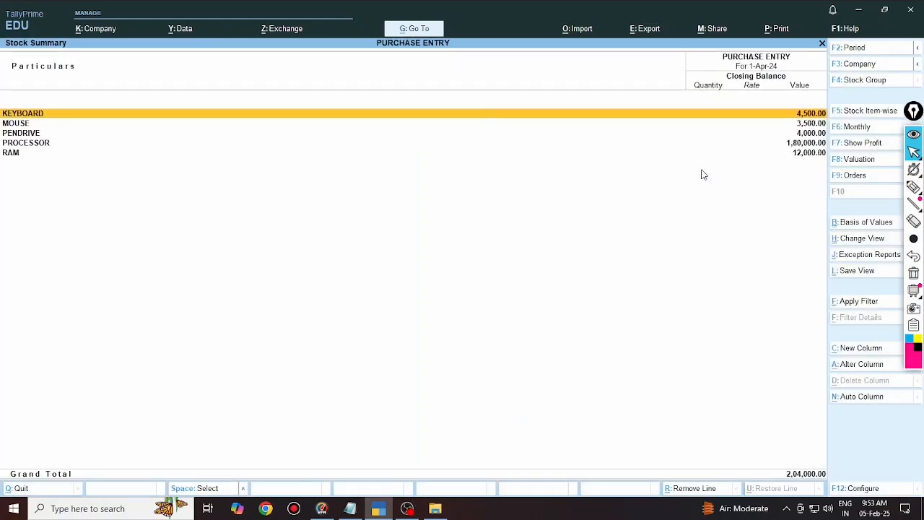
pyautogui.hotkey('alt', 'F1')
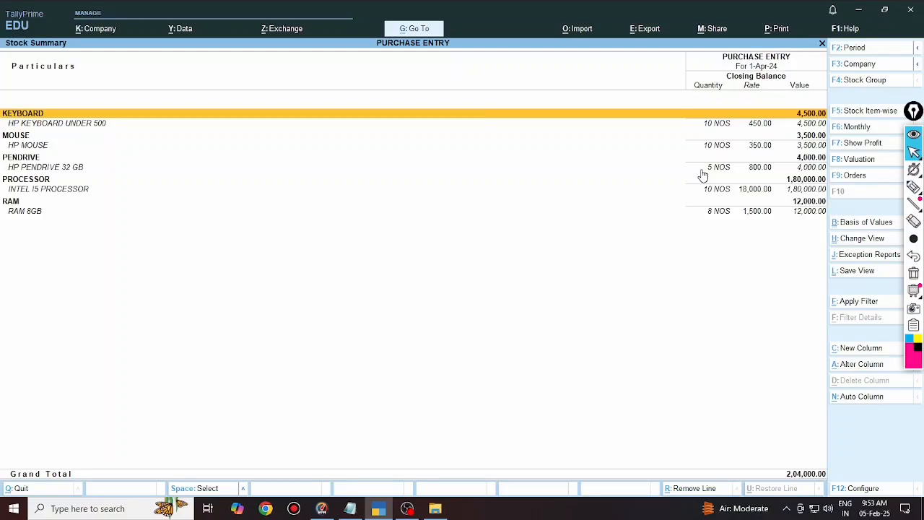
# Check the monthly stock summary of HP KEYBOARD UNDER 500 and return to the Stock Summary.
pyautogui.press('Down')
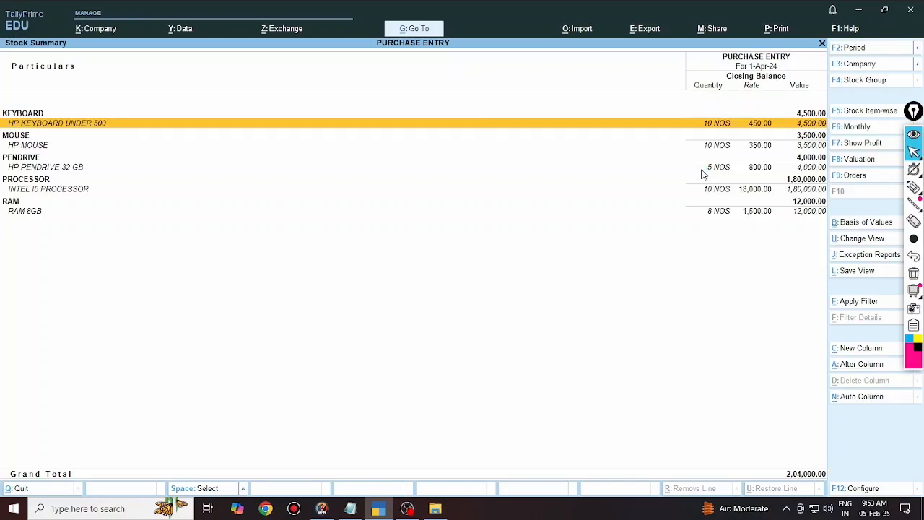
pyautogui.press('Return')
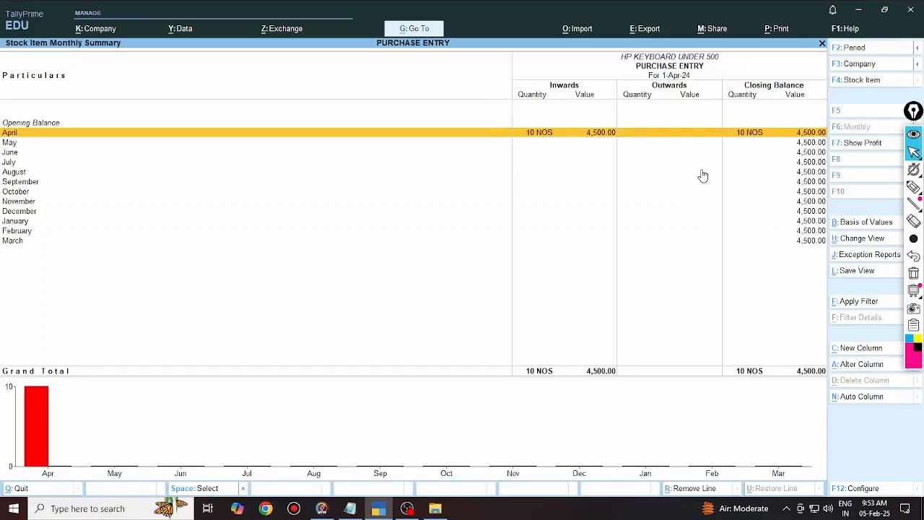
pyautogui.press('Escape')
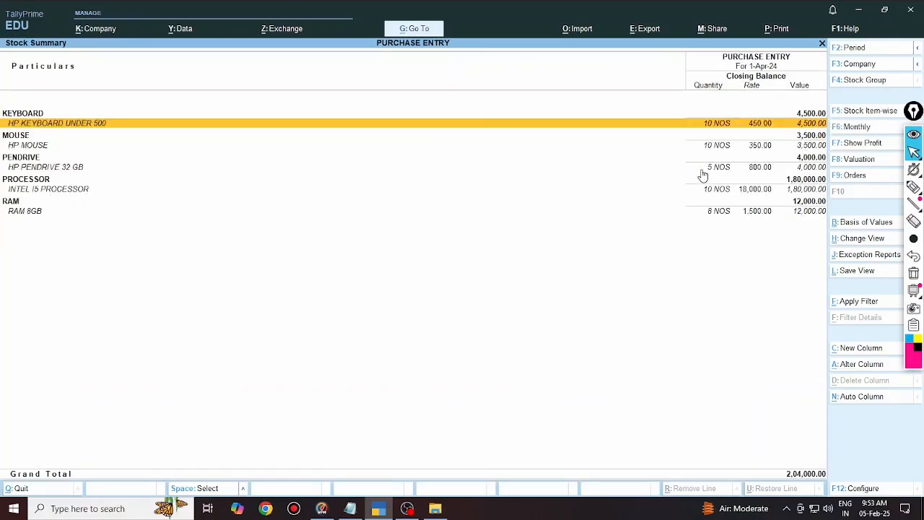
# Drill into INTEL I5 PROCESSOR's monthly summary and open its April stock vouchers.
pyautogui.press('Down')
pyautogui.press('Down')
pyautogui.press('Down')
pyautogui.press('Down')
pyautogui.press('Down')
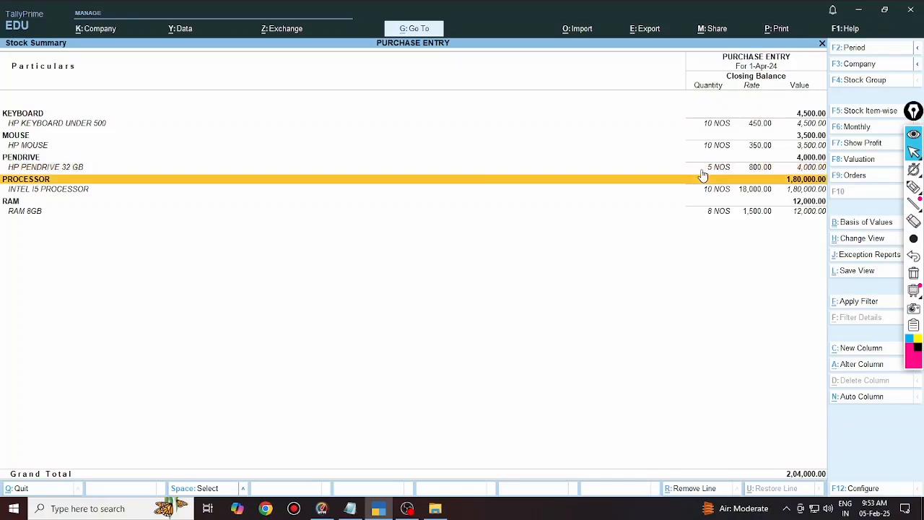
pyautogui.press('Down')
pyautogui.press('Down')
pyautogui.press('Up')
pyautogui.press('Up')
pyautogui.press('Down')
pyautogui.press('Return')
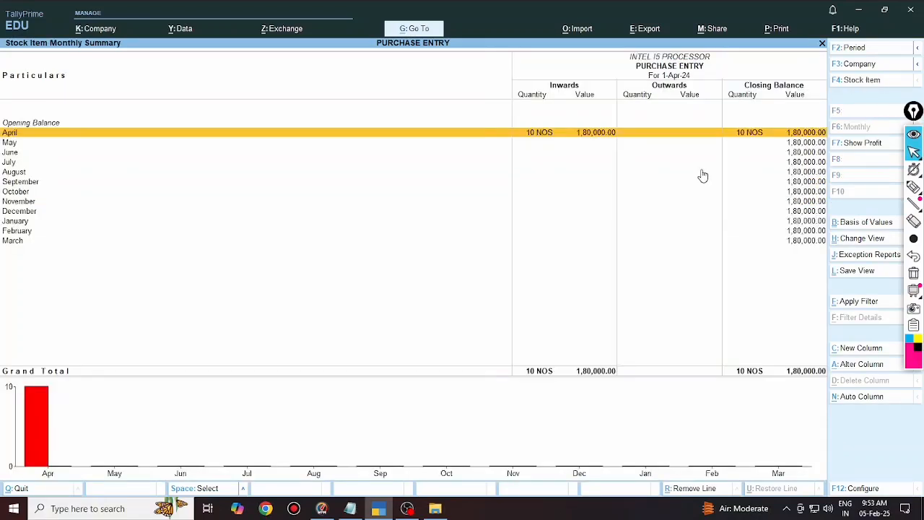
pyautogui.press('Return')
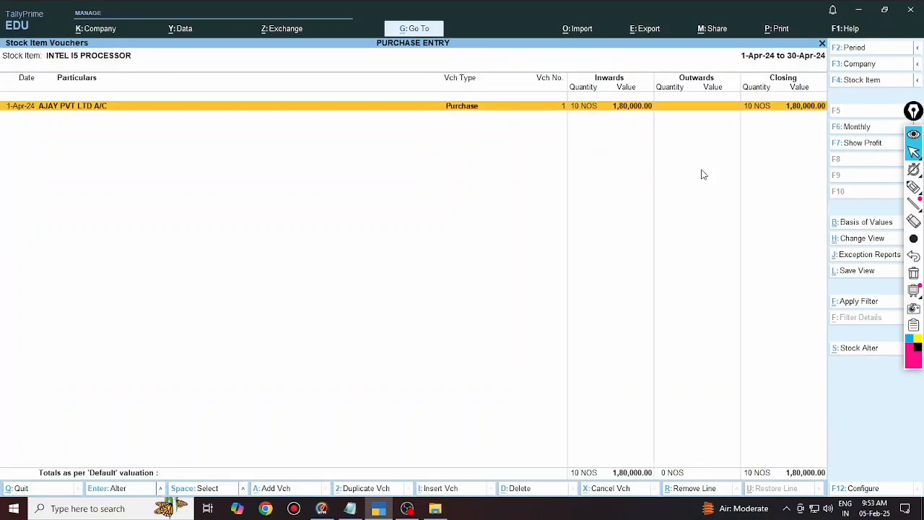
# Close the INTEL I5 PROCESSOR stock vouchers and the stock reports, returning to the Gateway of Tally.
pyautogui.press('Escape')
pyautogui.press('Escape')
pyautogui.press('Escape')
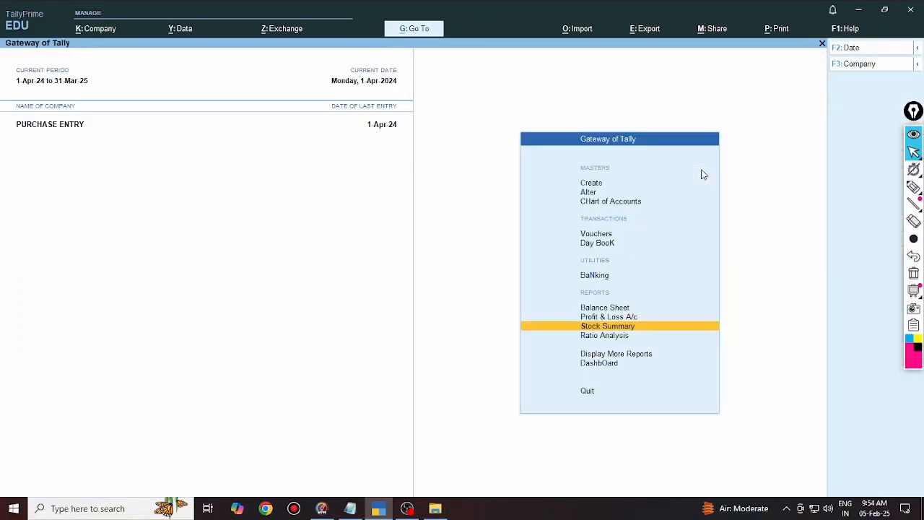
pyautogui.press('Escape')
pyautogui.press('Escape')
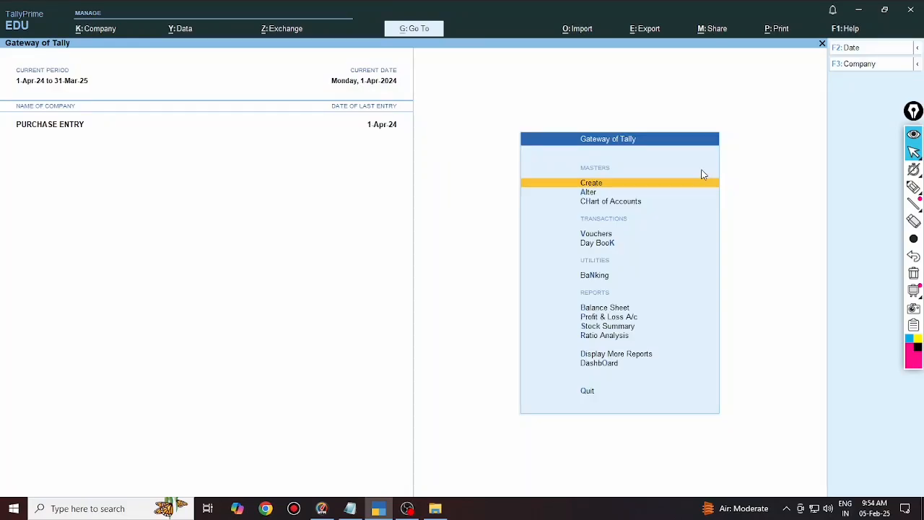
# Open the Display More Reports list from the Gateway of Tally.
pyautogui.press('Down')
pyautogui.press('Down')
pyautogui.press('Down')
pyautogui.press('Down')
pyautogui.press('Down')
pyautogui.press('Down')
pyautogui.press('Down')
pyautogui.press('Down')
pyautogui.press('Down')
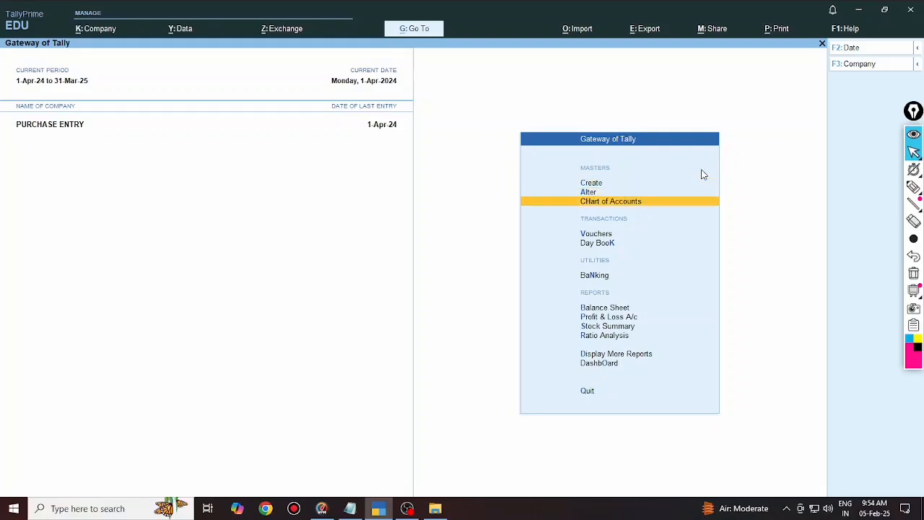
pyautogui.press('Down')
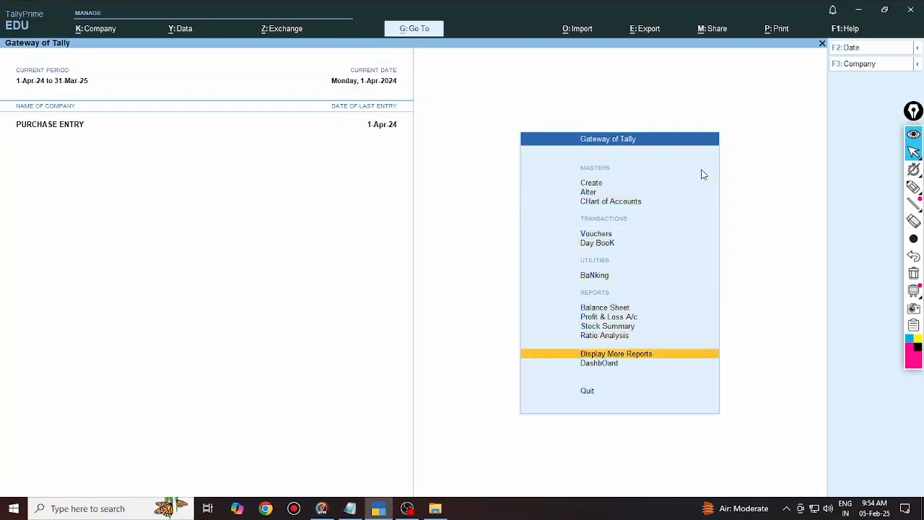
pyautogui.press('Return')
# Review the ledger vouchers of AJAY PVT LTD A/C from Account Books and return to the Gateway of Tally.
pyautogui.press('Down')
pyautogui.press('Down')
pyautogui.press('Down')
pyautogui.press('Down')
pyautogui.press('Down')
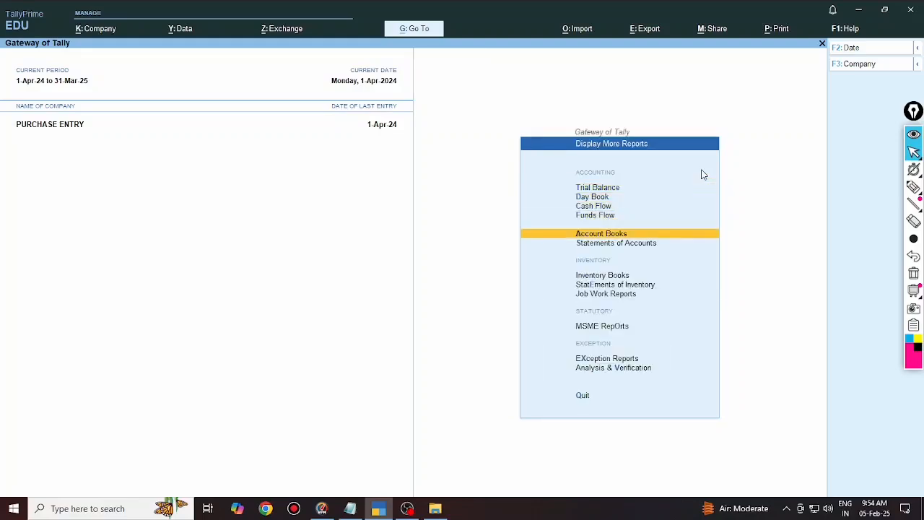
pyautogui.press('Up')
pyautogui.press('Return')
pyautogui.press('Down')
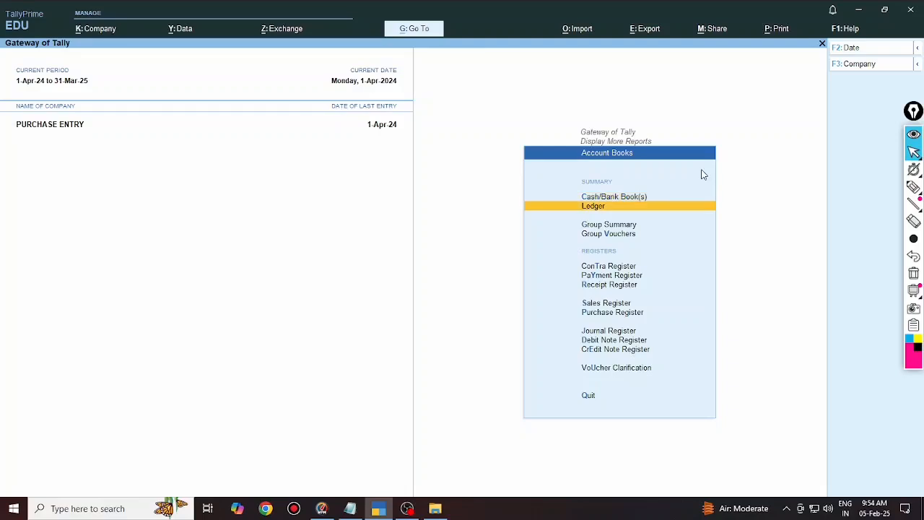
pyautogui.press('Return')
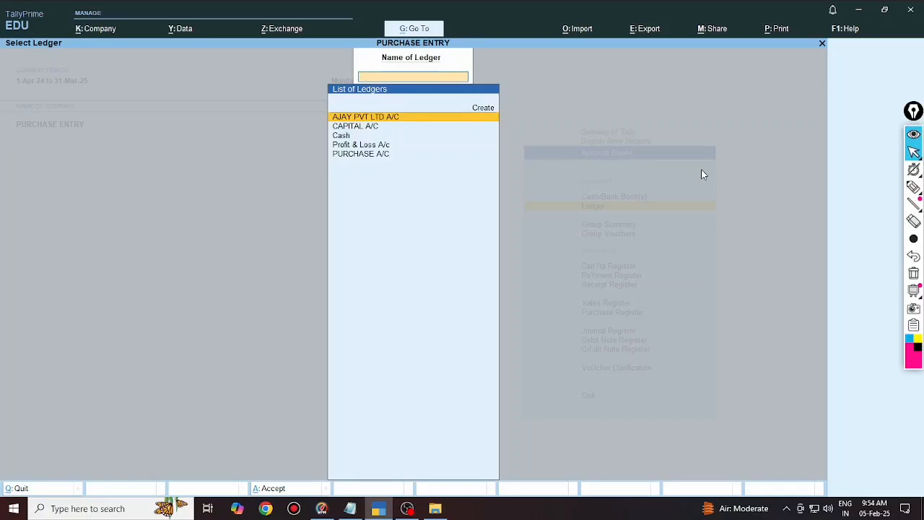
pyautogui.press('Return')
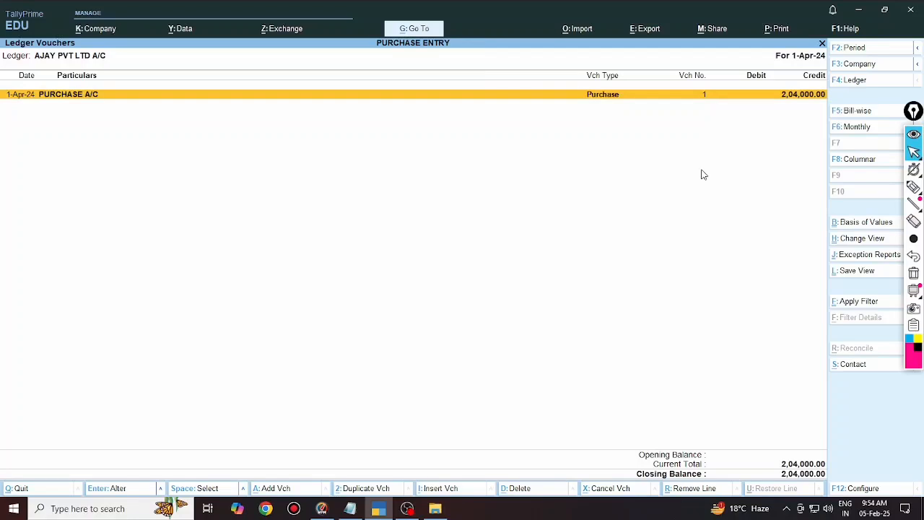
pyautogui.press('Escape')
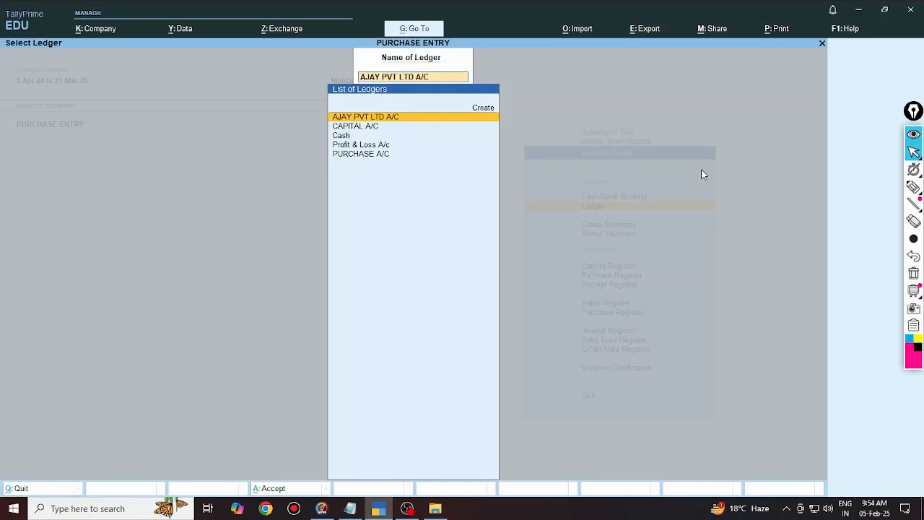
pyautogui.press('Escape')
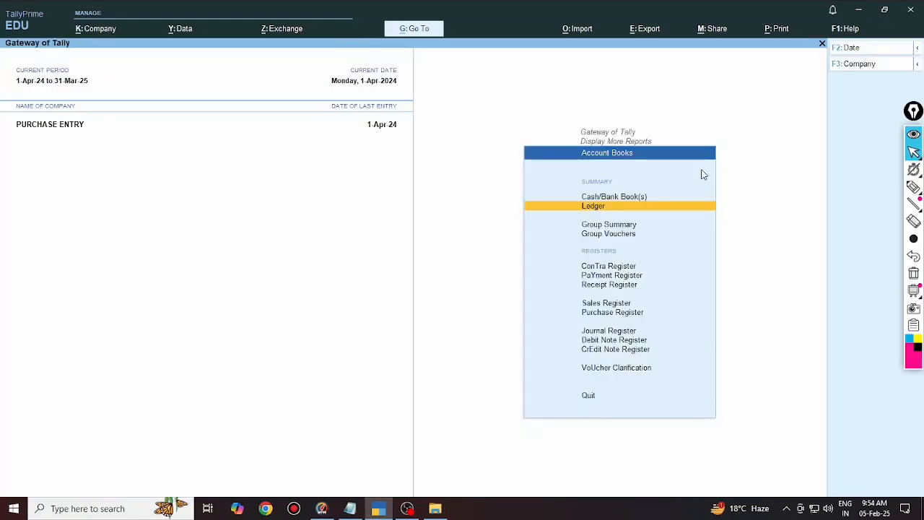
pyautogui.press('Escape')
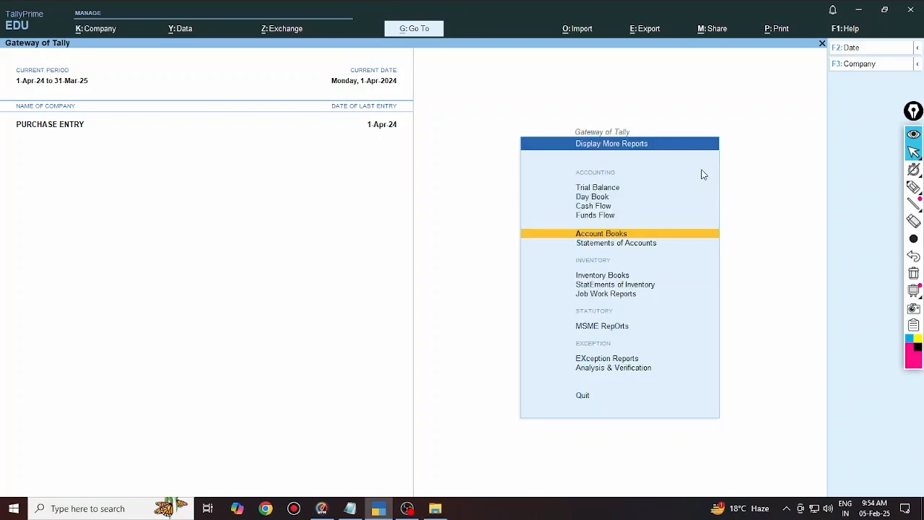
pyautogui.press('Escape')
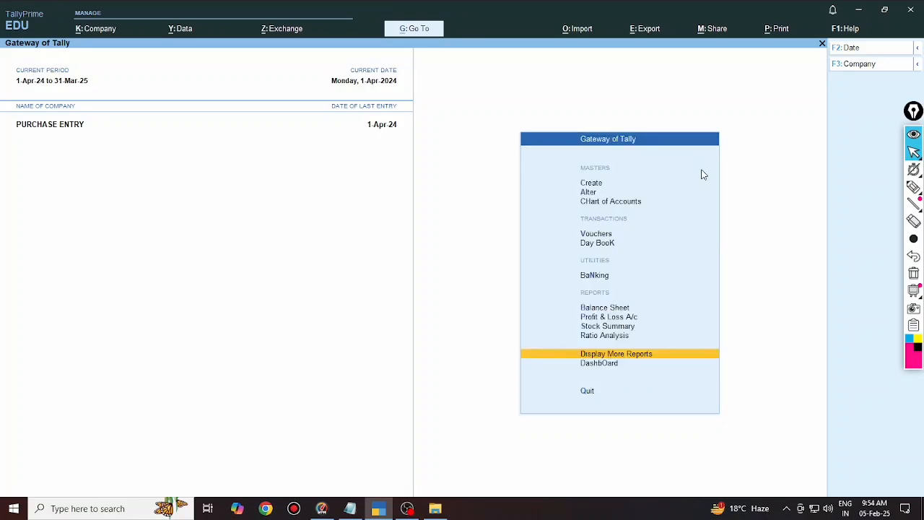
# Open the Sales Register from Account Books, look at its monthly view and close it.
pyautogui.press('Return')
pyautogui.press('Down')
pyautogui.press('Down')
pyautogui.press('Down')
pyautogui.press('Down')
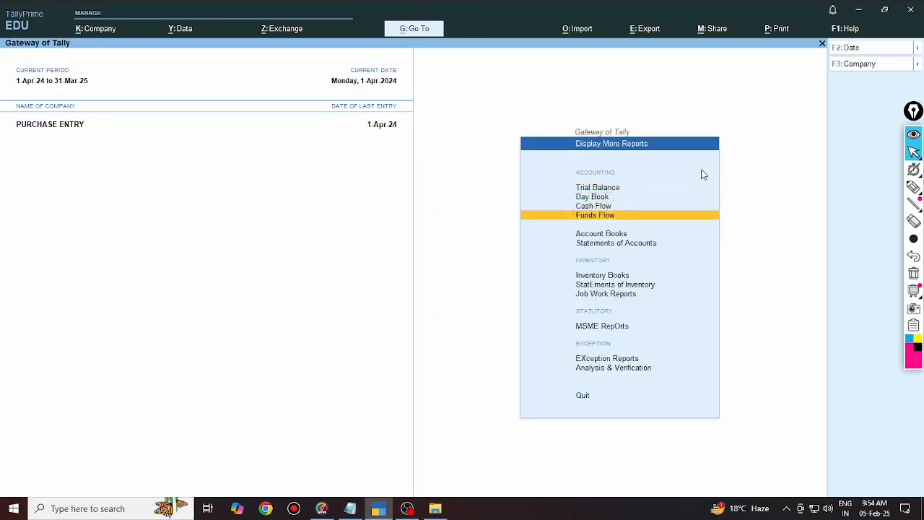
pyautogui.press('Return')
pyautogui.press('Down')
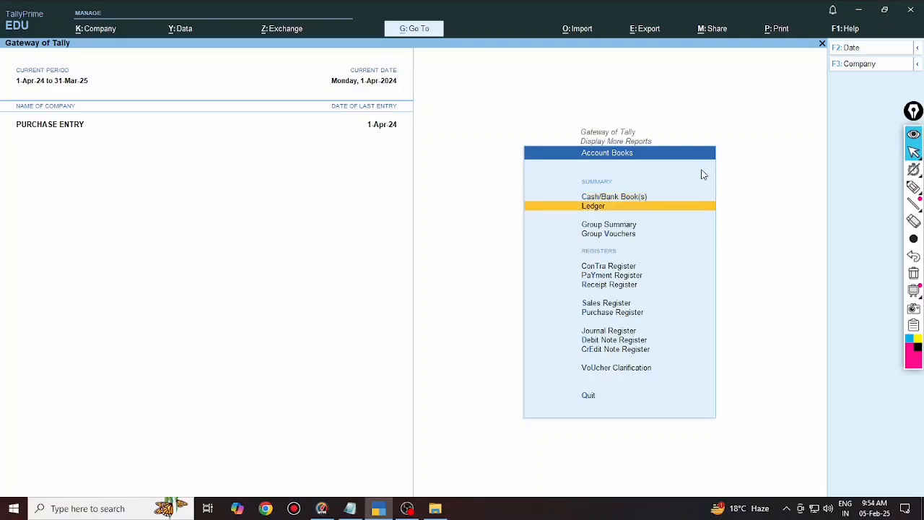
pyautogui.press('Down')
pyautogui.press('Down')
pyautogui.press('Down')
pyautogui.press('Down')
pyautogui.press('Down')
pyautogui.press('Down')
pyautogui.press('Down')
pyautogui.press('Down')
pyautogui.press('Down')
pyautogui.press('Up')
pyautogui.press('Up')
pyautogui.press('Up')
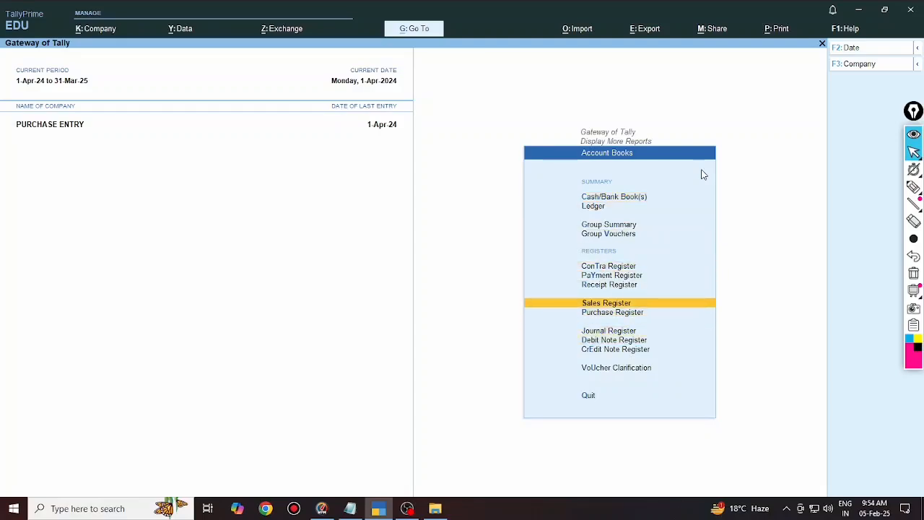
pyautogui.press('Return')
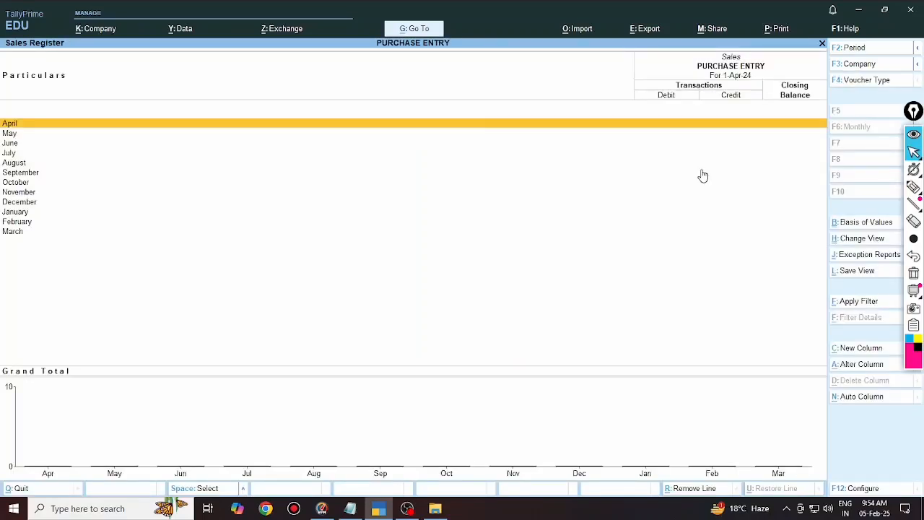
pyautogui.press('Escape')
# Drill through April in the Purchase Register to purchase voucher 1, check its items and return to Account Books.
pyautogui.press('Down')
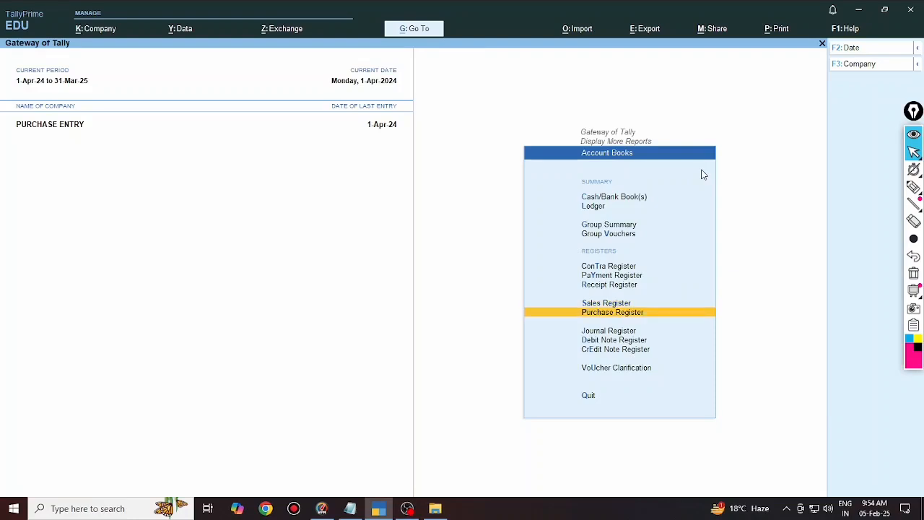
pyautogui.press('Return')
pyautogui.press('Return')
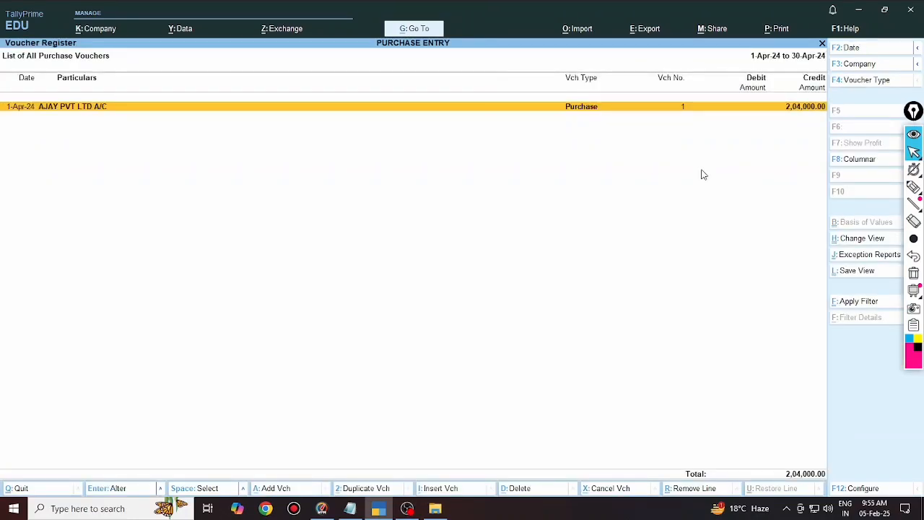
pyautogui.press('Return')
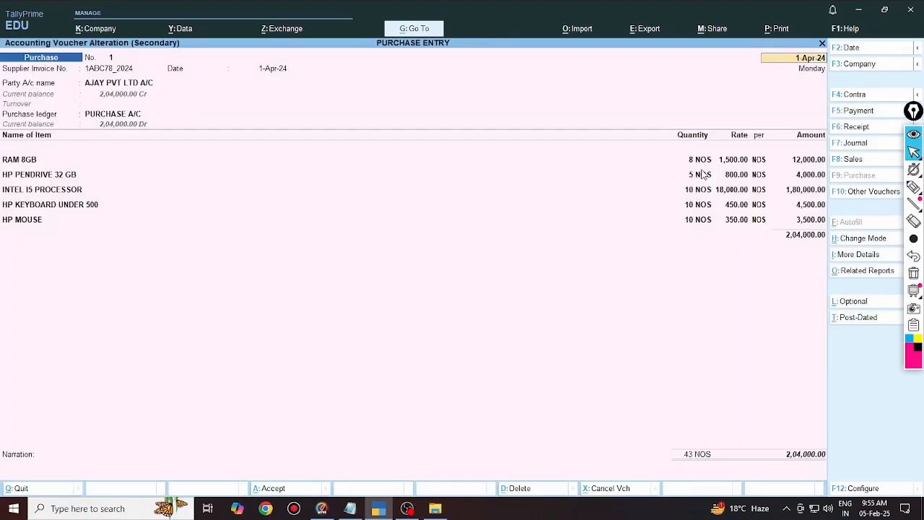
pyautogui.press('BackSpace')
pyautogui.press('Escape')
pyautogui.press('Escape')
pyautogui.press('Escape')
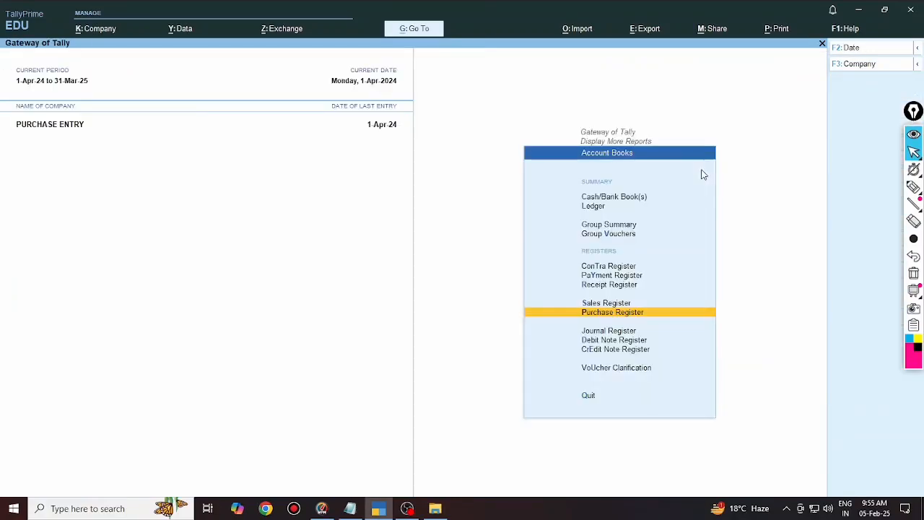
# Review the ledger outstandings of AJAY PVT LTD A/C with item details for the pending bill, then return to the Display More Reports list.
pyautogui.press('Escape')
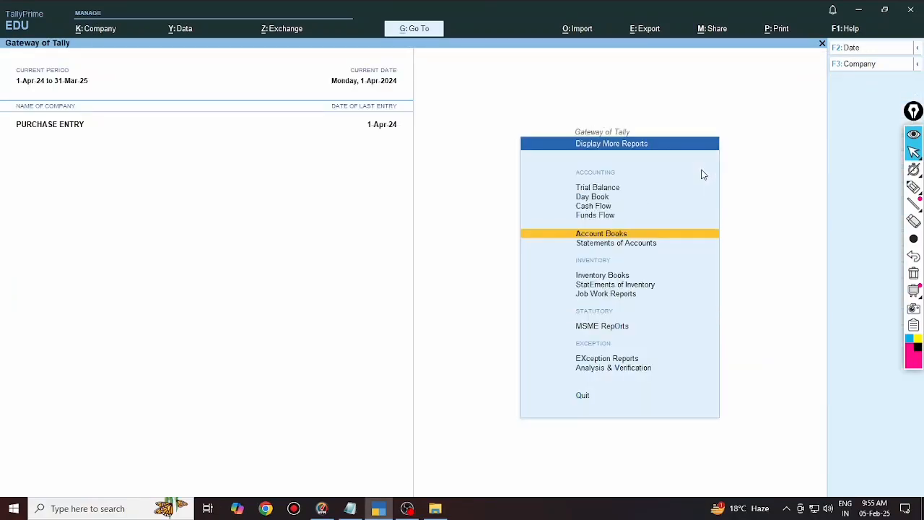
pyautogui.press('Down')
pyautogui.press('Return')
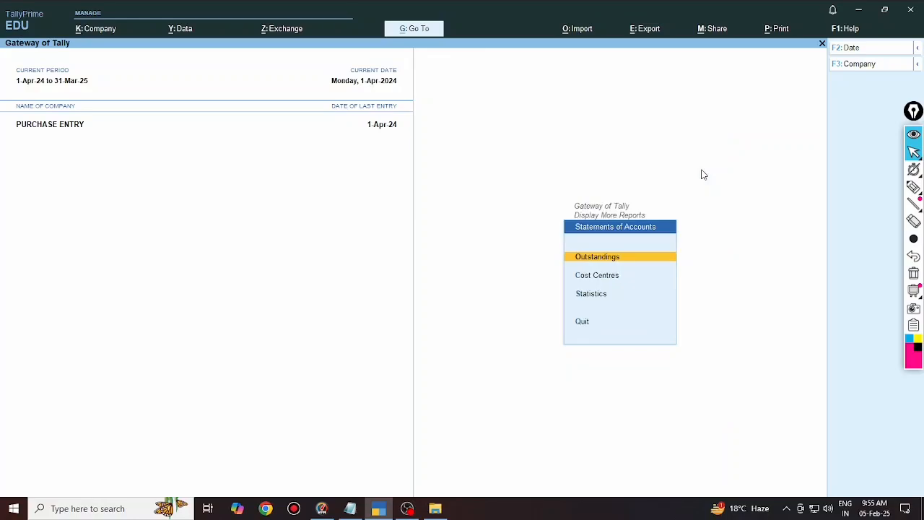
pyautogui.press('Return')
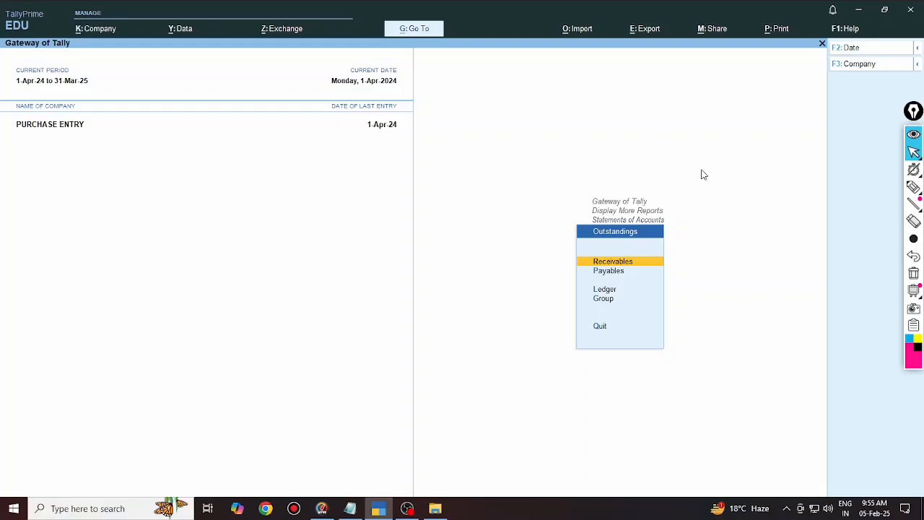
pyautogui.press('Down')
pyautogui.press('Down')
pyautogui.press('Return')
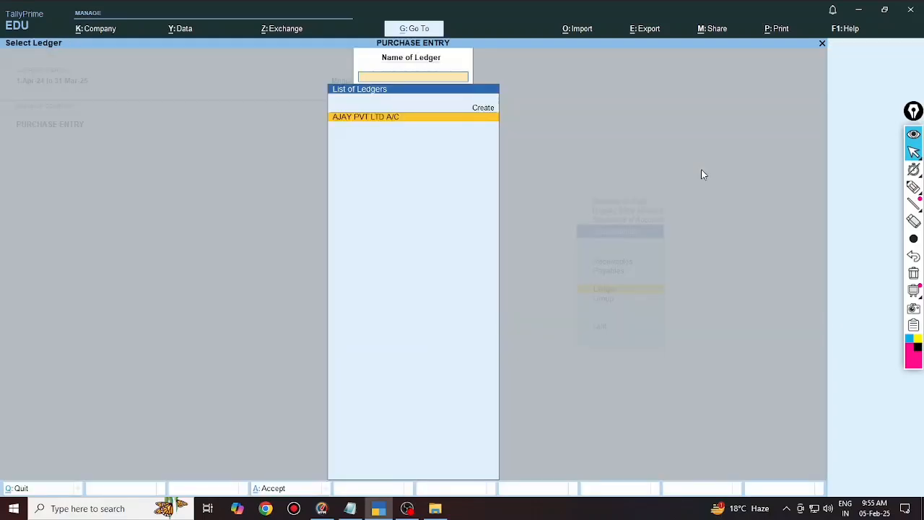
pyautogui.press('Return')
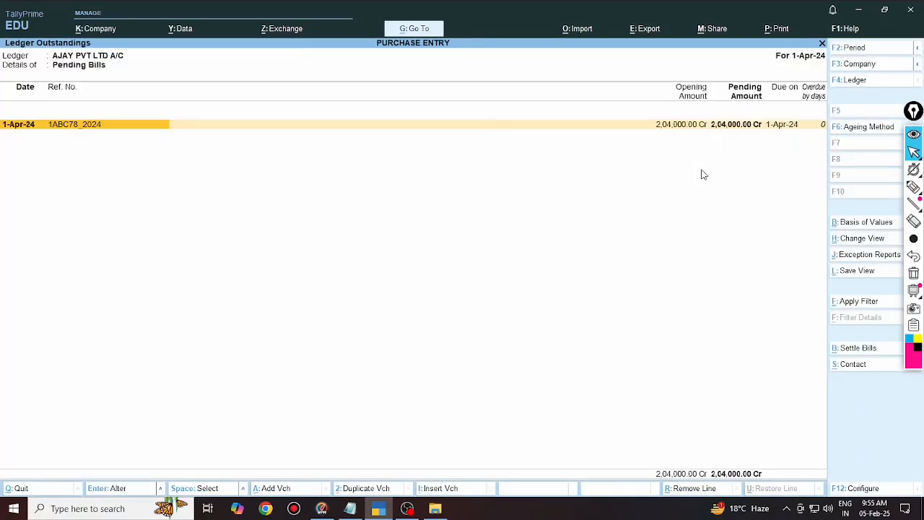
pyautogui.hotkey('alt', 'F5')
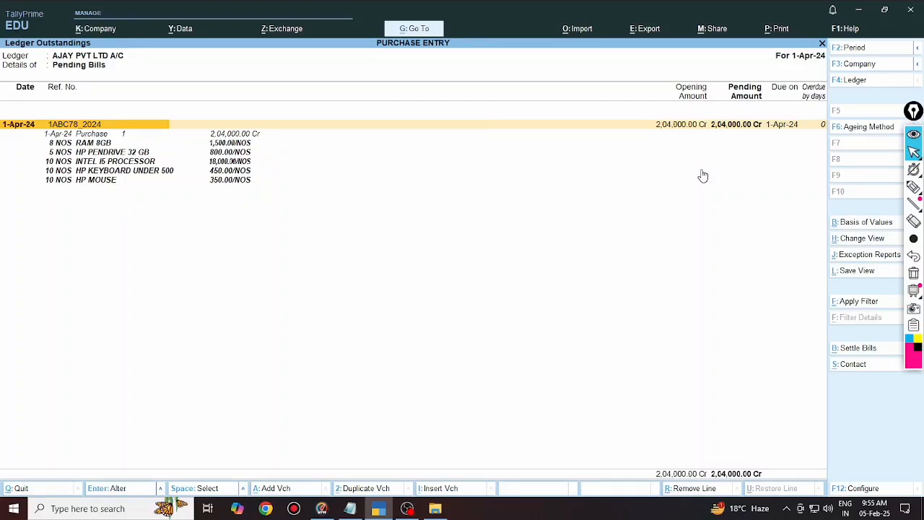
pyautogui.press('Escape')
pyautogui.press('Escape')
pyautogui.press('Escape')
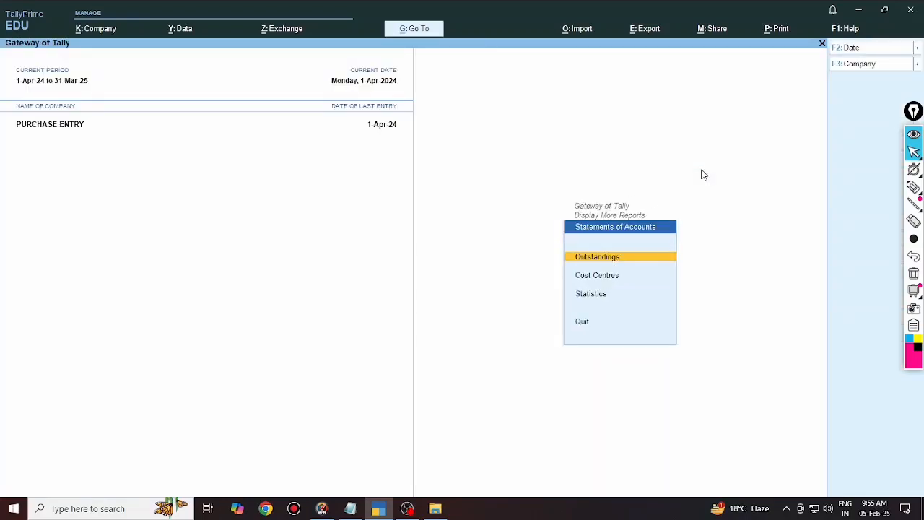
pyautogui.press('Escape')
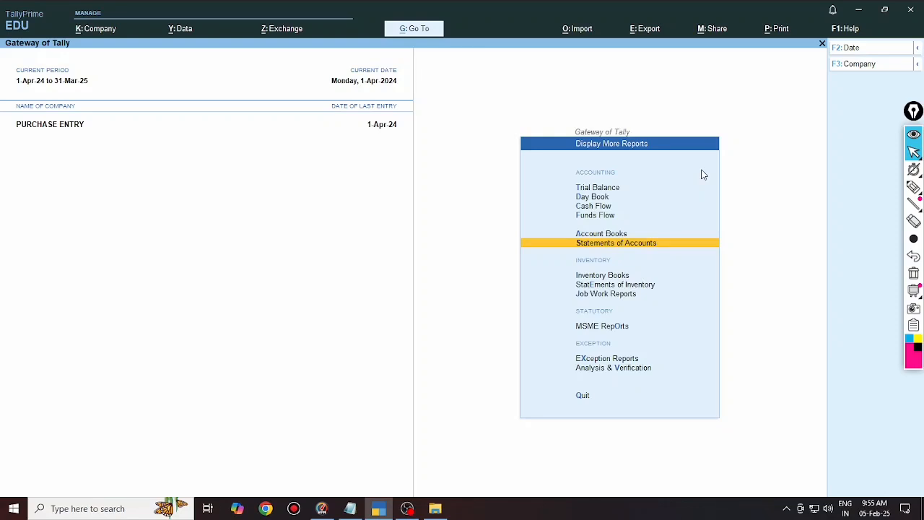
# Open the Purchase Order Outstandings by stock group for Primary and show the pending orders stock item-wise.
pyautogui.press('Down')
pyautogui.press('Down')
pyautogui.press('Down')
pyautogui.press('Up')
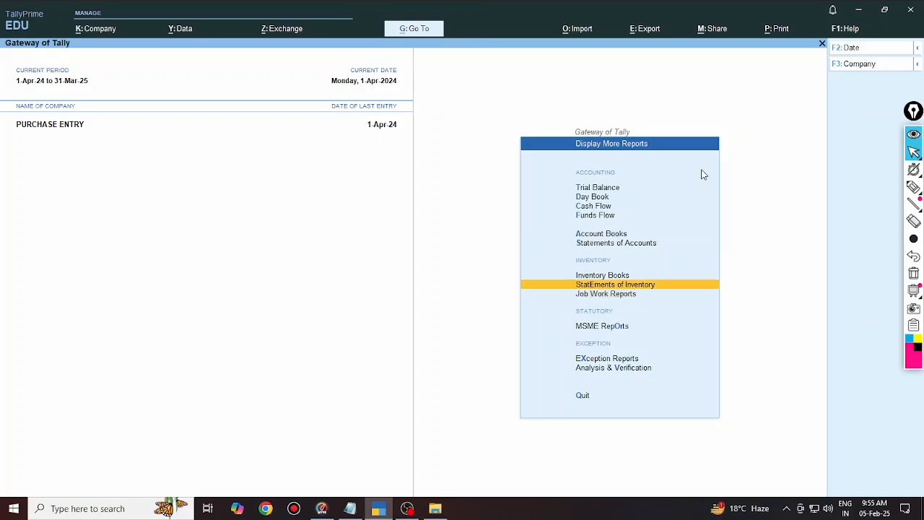
pyautogui.press('Return')
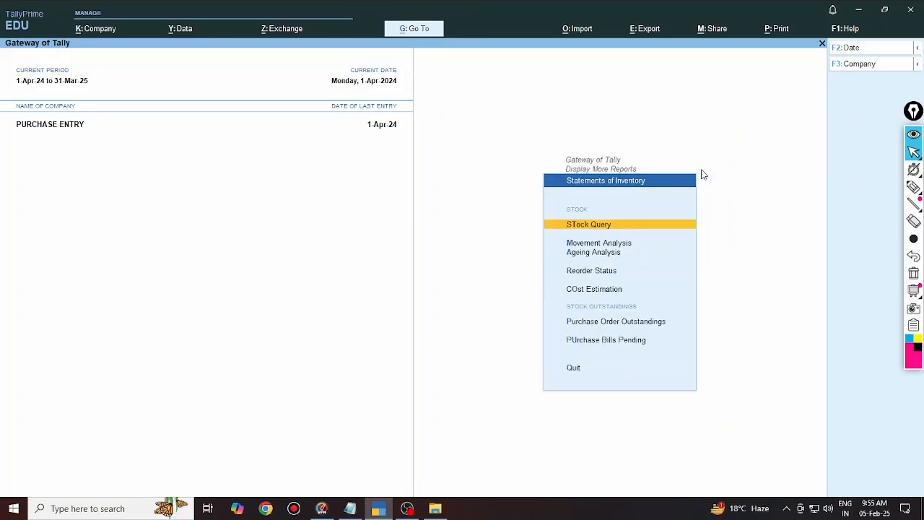
pyautogui.press('Down')
pyautogui.press('Down')
pyautogui.press('Down')
pyautogui.press('Down')
pyautogui.press('Down')
pyautogui.press('Down')
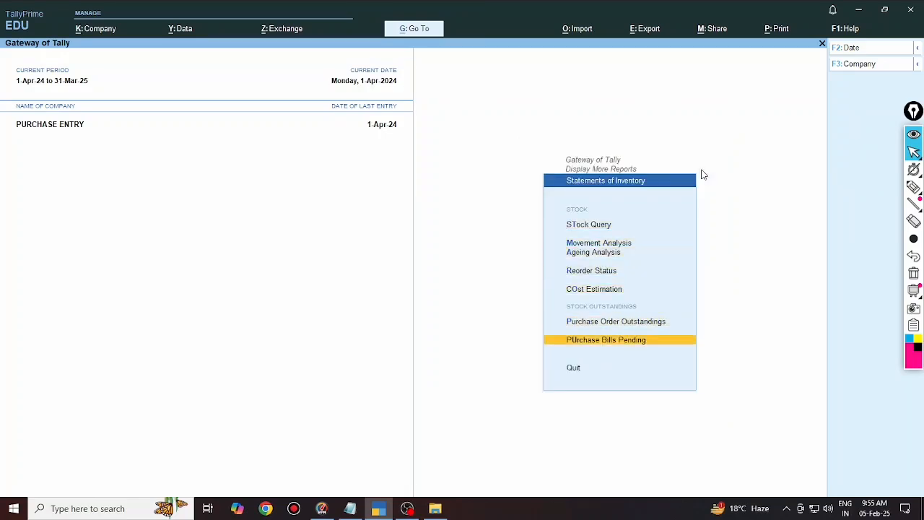
pyautogui.press('Up')
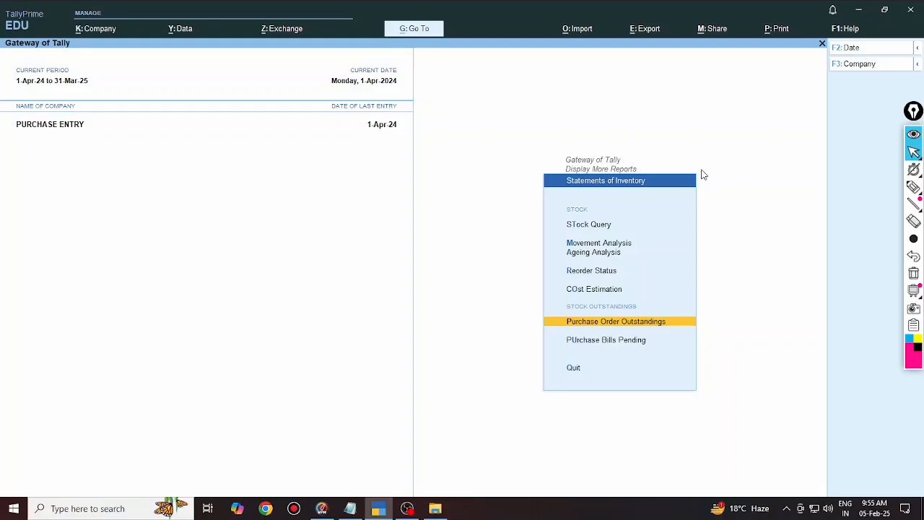
pyautogui.press('Return')
pyautogui.press('Return')
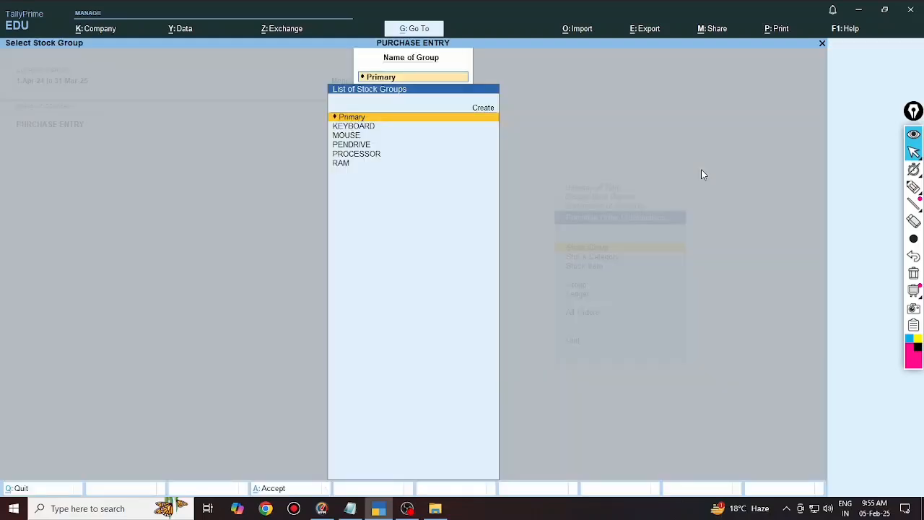
pyautogui.press('Return')
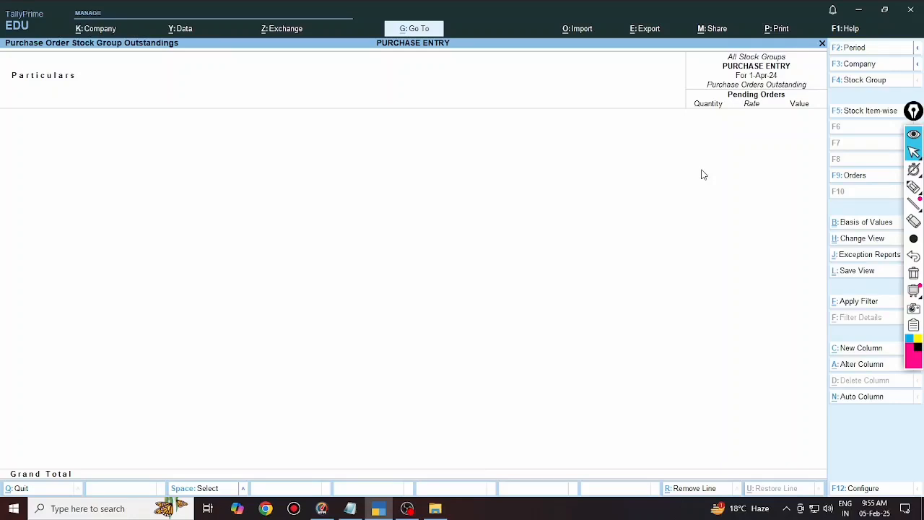
pyautogui.press('F5')
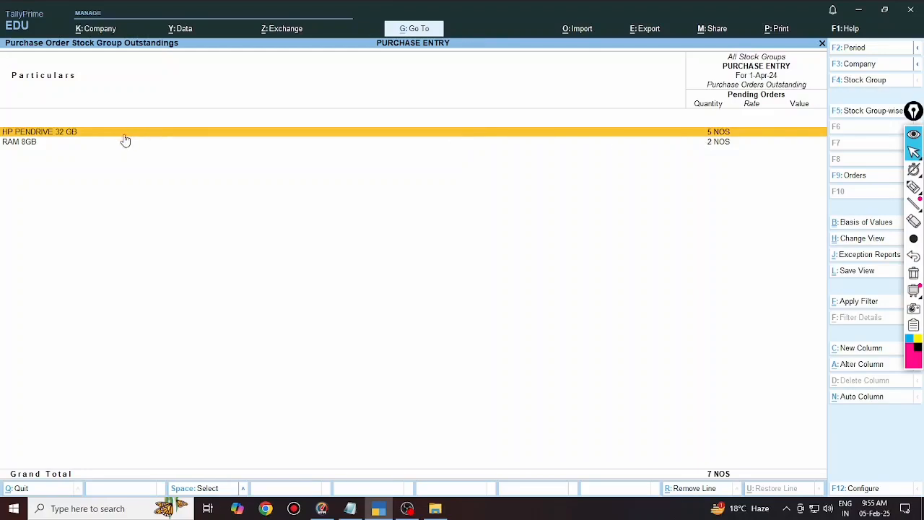
# Open the pending purchase order of HP PENDRIVE 32 GB, show its linked vouchers and return to the pending items list.
pyautogui.click(695, 136)
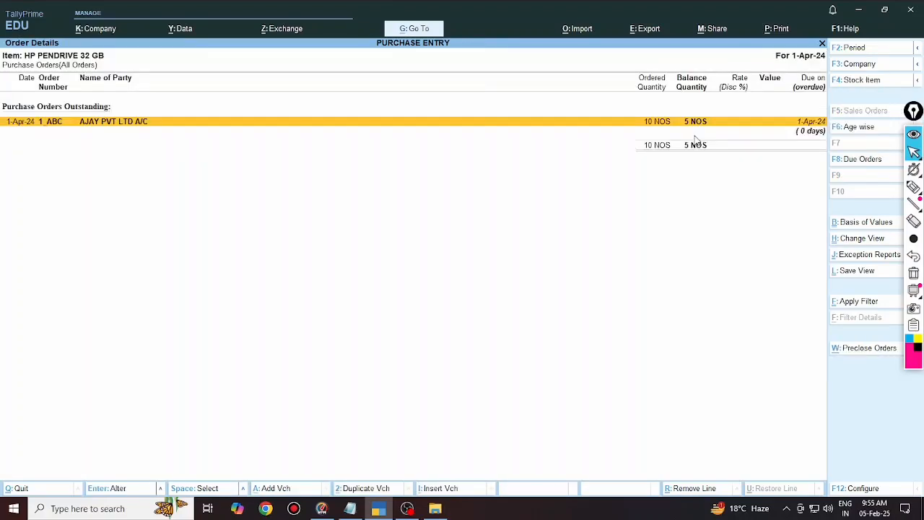
pyautogui.hotkey('alt', 'F5')
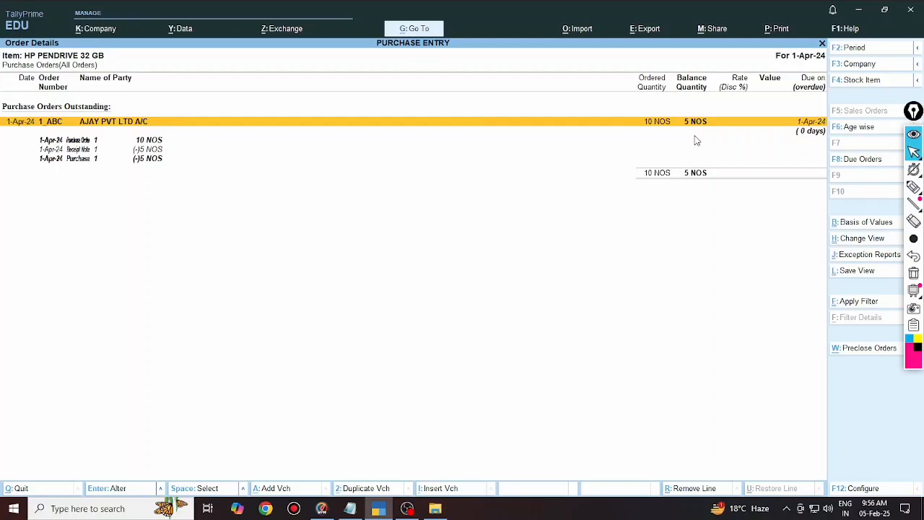
pyautogui.press('Escape')
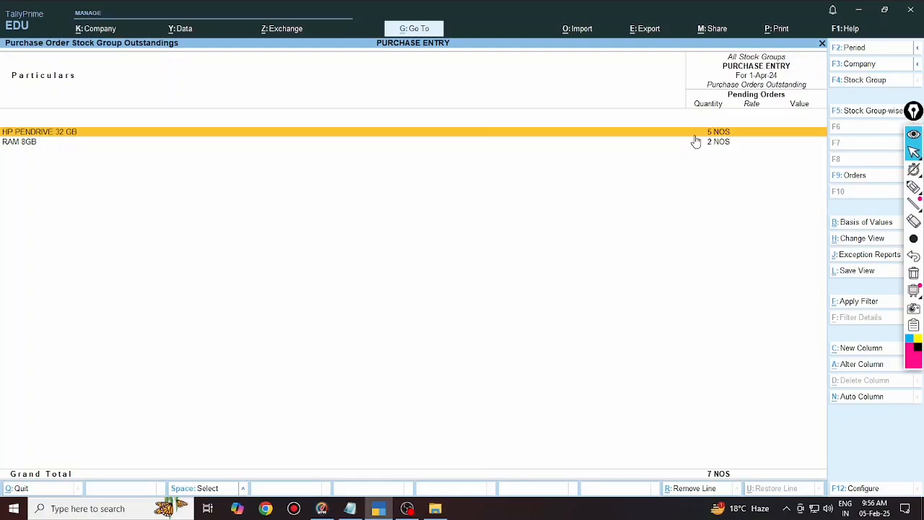
# Check the pending purchase order of RAM 8GB with its linked vouchers, and return to the Display More Reports list.
pyautogui.click(695, 141)
pyautogui.click(696, 141)
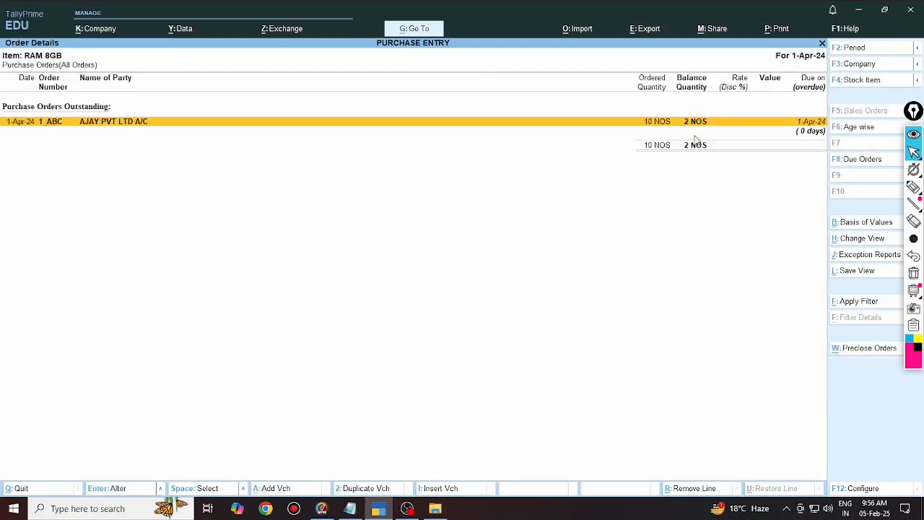
pyautogui.hotkey('alt', 'F5')
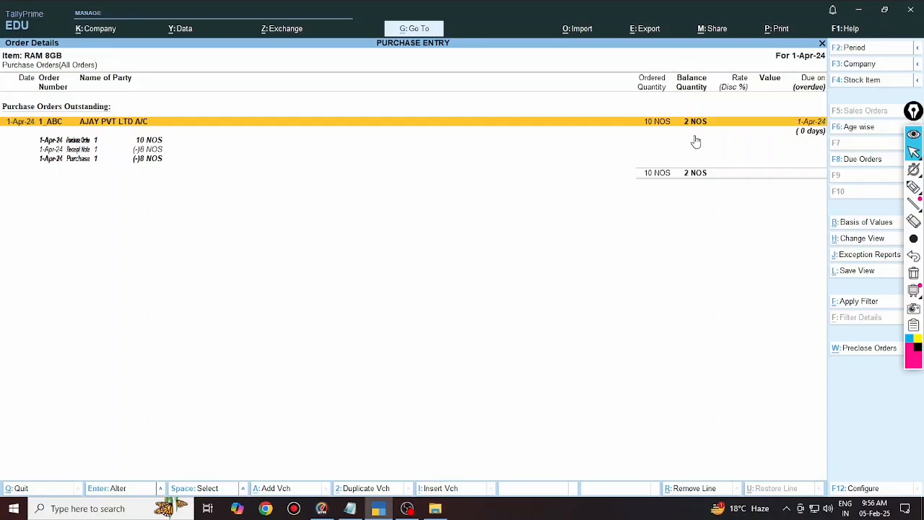
pyautogui.press('Escape')
pyautogui.press('F4')
pyautogui.press('Escape')
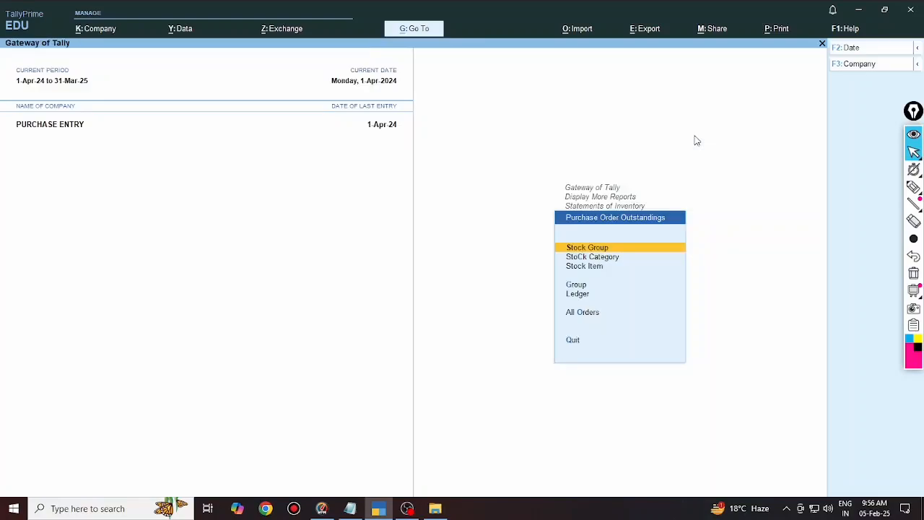
pyautogui.press('Escape')
pyautogui.press('Escape')
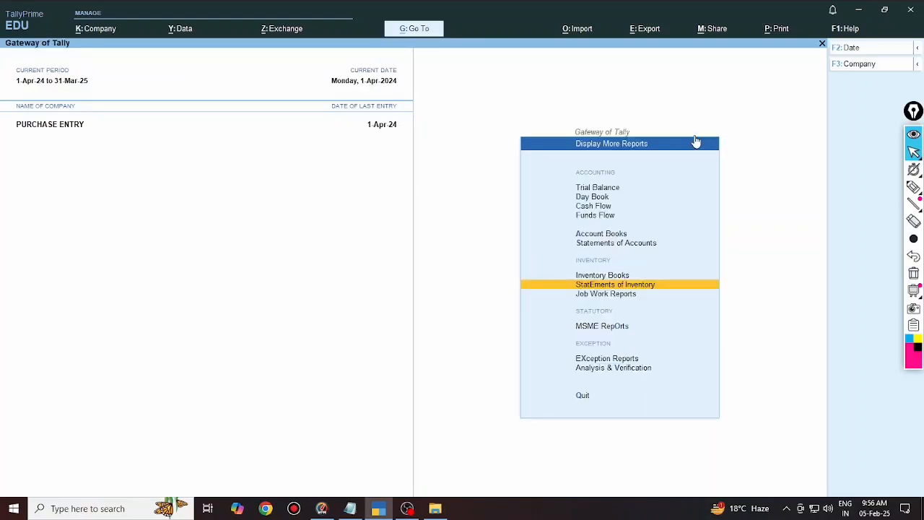
# View the ledger outstandings of AJAY PVT LTD A/C from Statements of Accounts and return to the Display More Reports list.
pyautogui.press('Up')
pyautogui.press('Up')
pyautogui.press('Return')
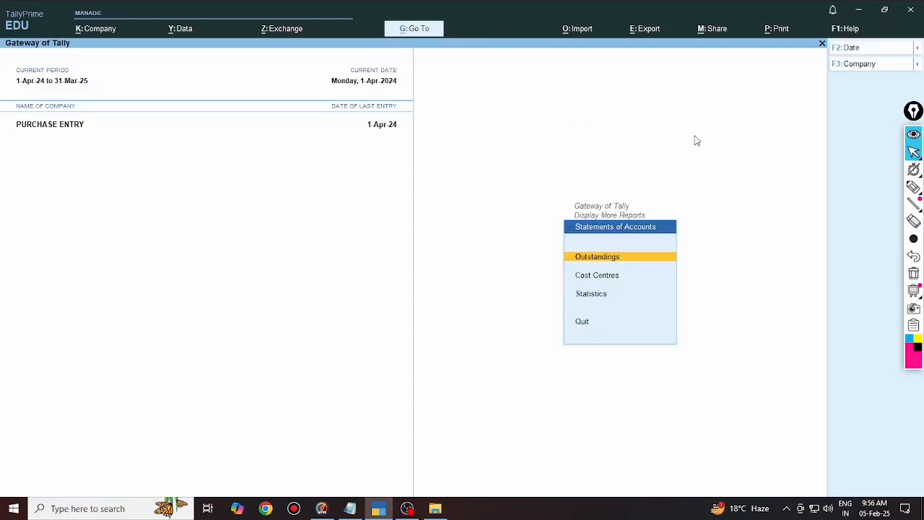
pyautogui.press('Down')
pyautogui.press('Up')
pyautogui.press('Return')
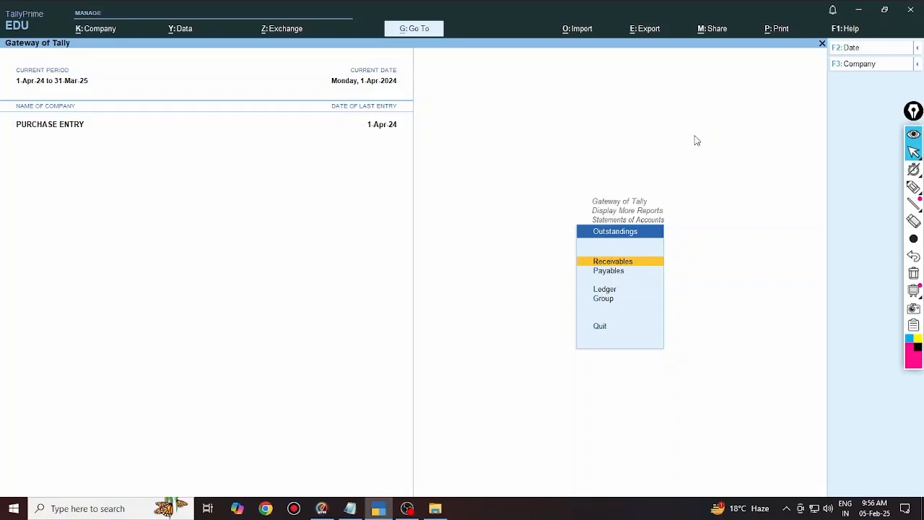
pyautogui.press('Down')
pyautogui.press('Down')
pyautogui.press('Return')
pyautogui.press('Return')
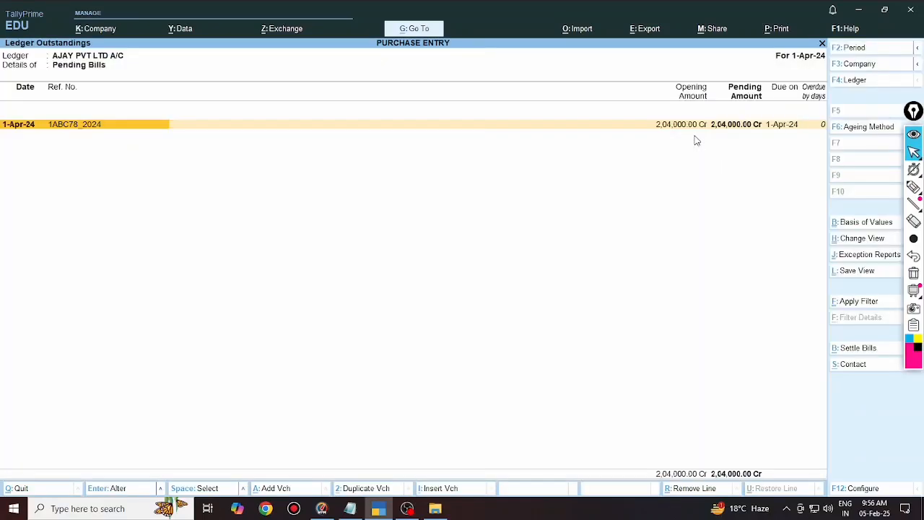
pyautogui.press('Escape')
pyautogui.press('Escape')
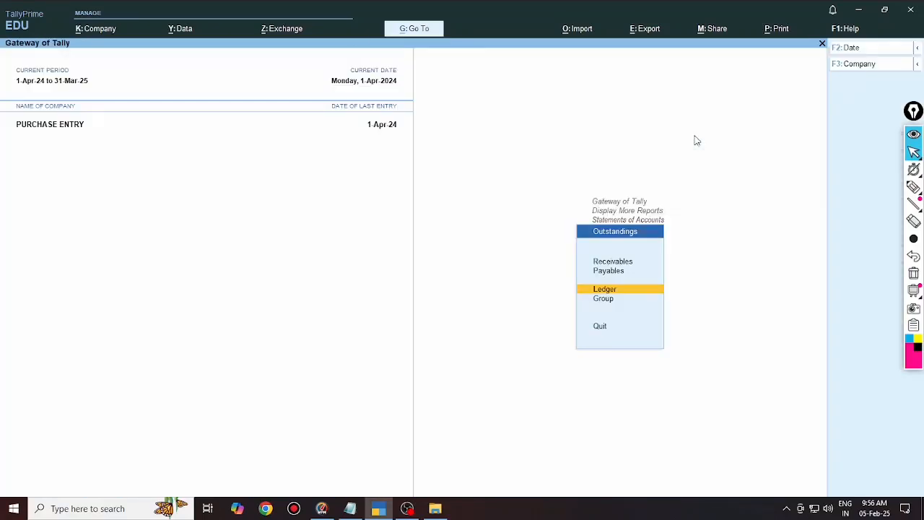
pyautogui.press('Escape')
pyautogui.press('Escape')
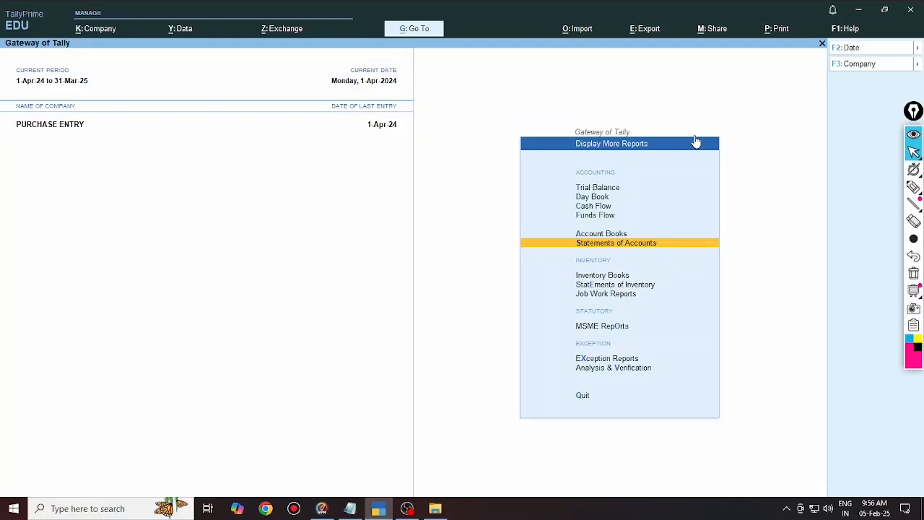
pyautogui.press('Down')
pyautogui.press('Down')
pyautogui.press('Return')
pyautogui.press('Down')
pyautogui.press('Down')
pyautogui.press('Down')
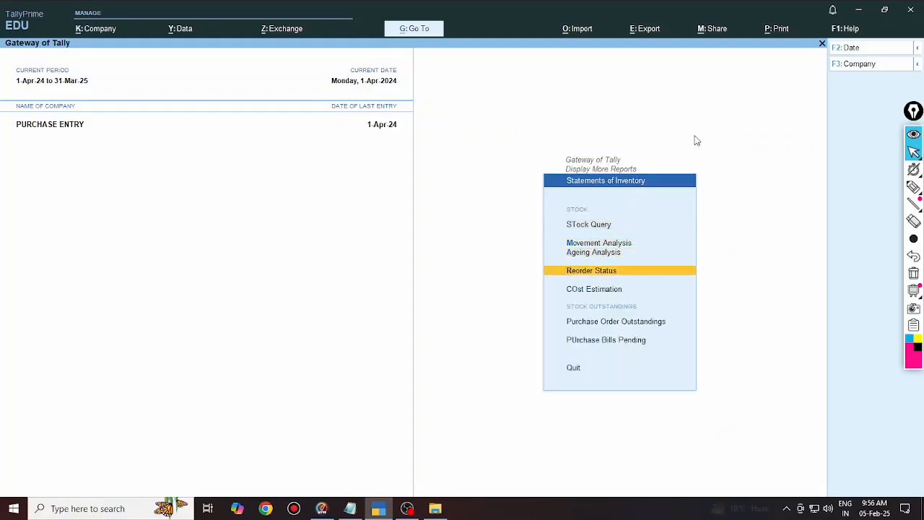
pyautogui.press('Down')
pyautogui.press('Down')
pyautogui.press('Down')
pyautogui.press('Up')
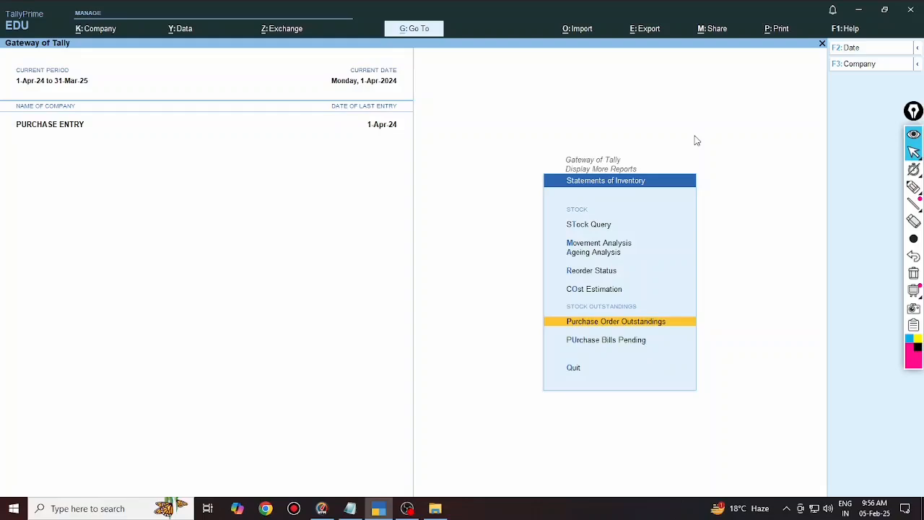
pyautogui.press('Escape')
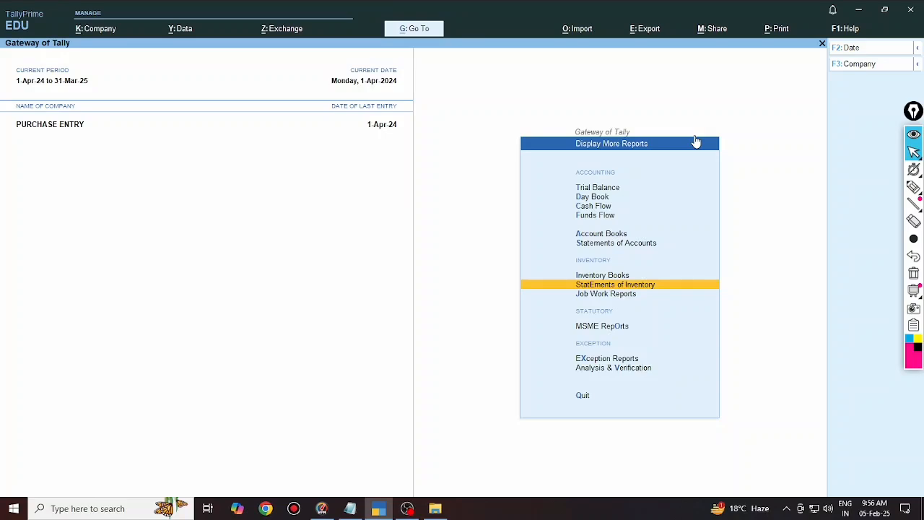
# View the ledger vouchers of AJAY PVT LTD A/C from Account Books and return to the Gateway of Tally.
pyautogui.press('Up')
pyautogui.press('Up')
pyautogui.press('Up')
pyautogui.press('Return')
pyautogui.press('Down')
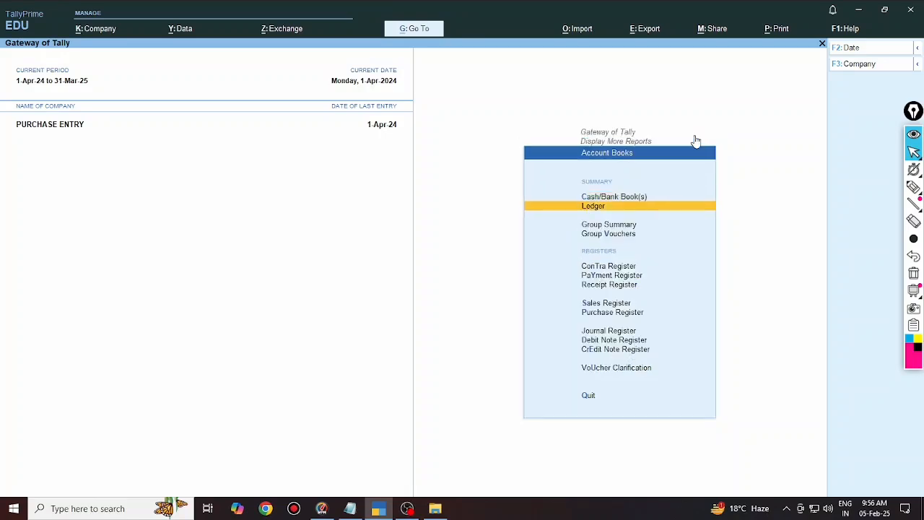
pyautogui.press('Return')
pyautogui.press('Return')
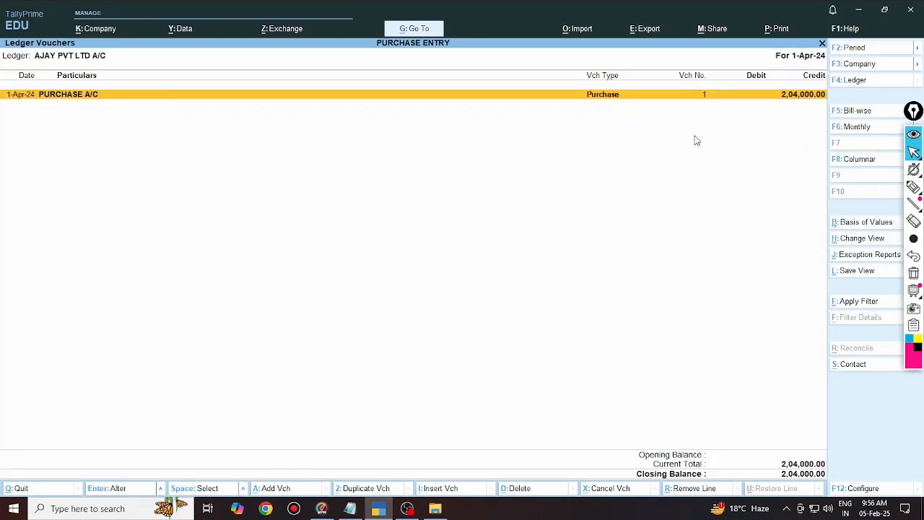
pyautogui.press('Escape')
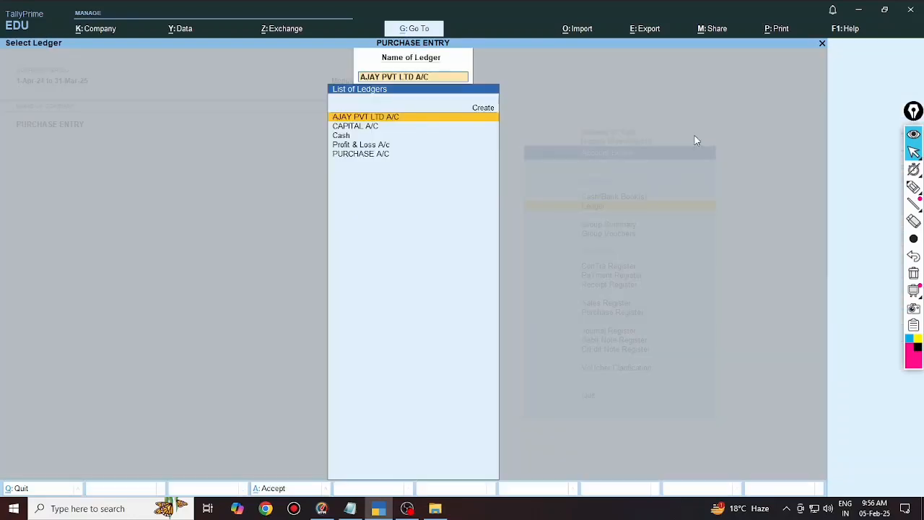
pyautogui.press('Escape')
pyautogui.press('Escape')
pyautogui.press('Escape')
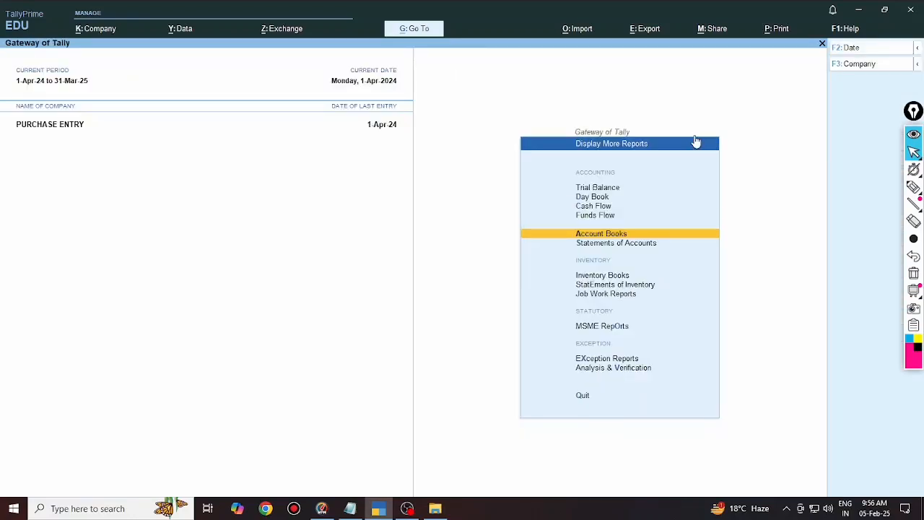
pyautogui.press('Escape')
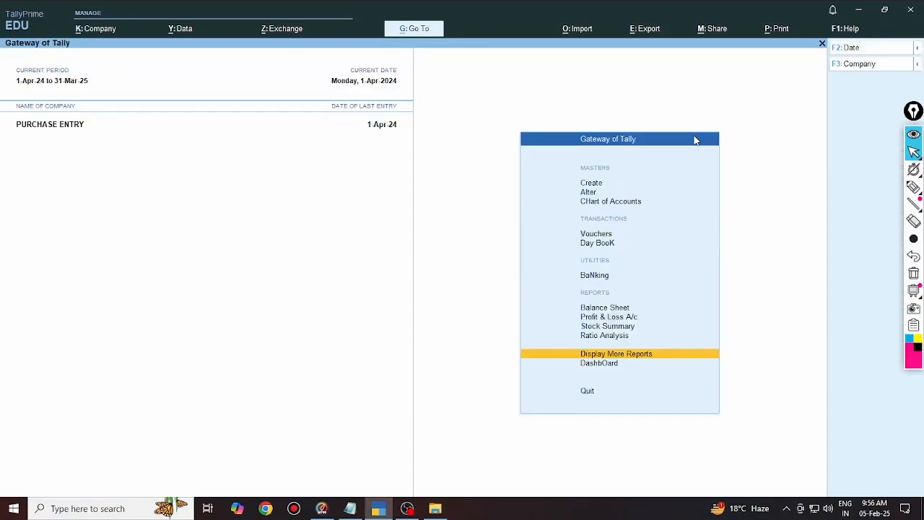
# Review the Stock Summary with the stock items detailed under each group, then return to the Gateway of Tally.
pyautogui.press('Up')
pyautogui.press('Up')
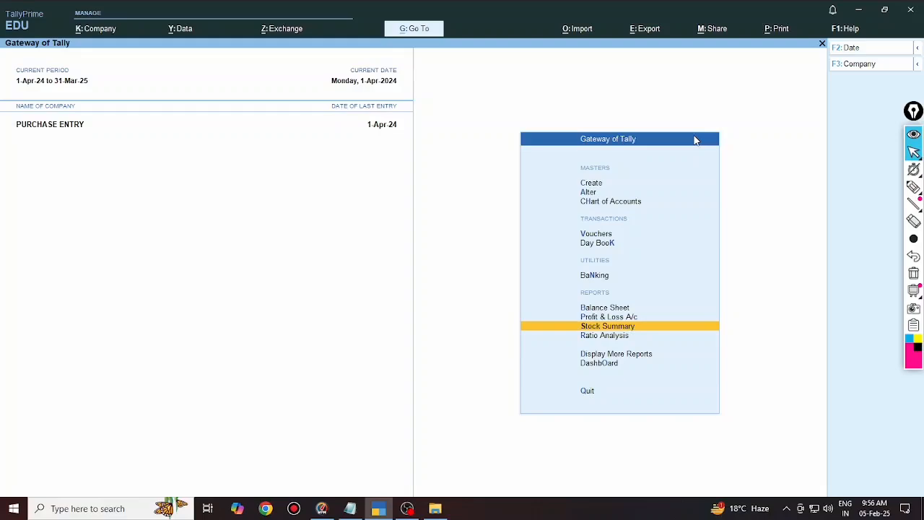
pyautogui.press('Return')
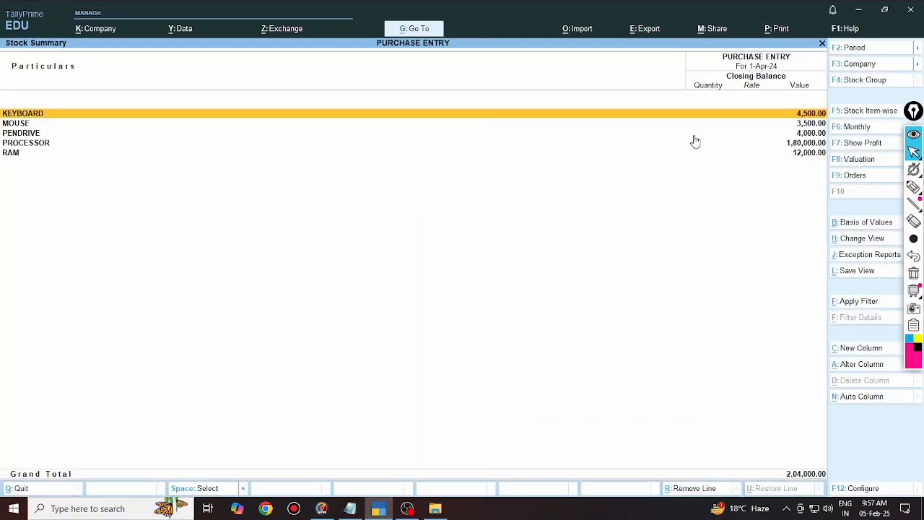
pyautogui.hotkey('alt', 'F5')
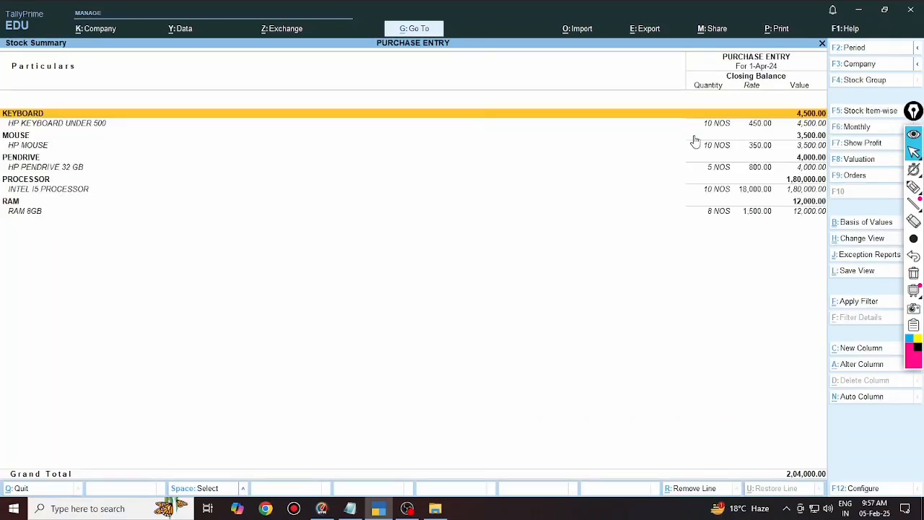
pyautogui.press('Escape')
pyautogui.press('Escape')
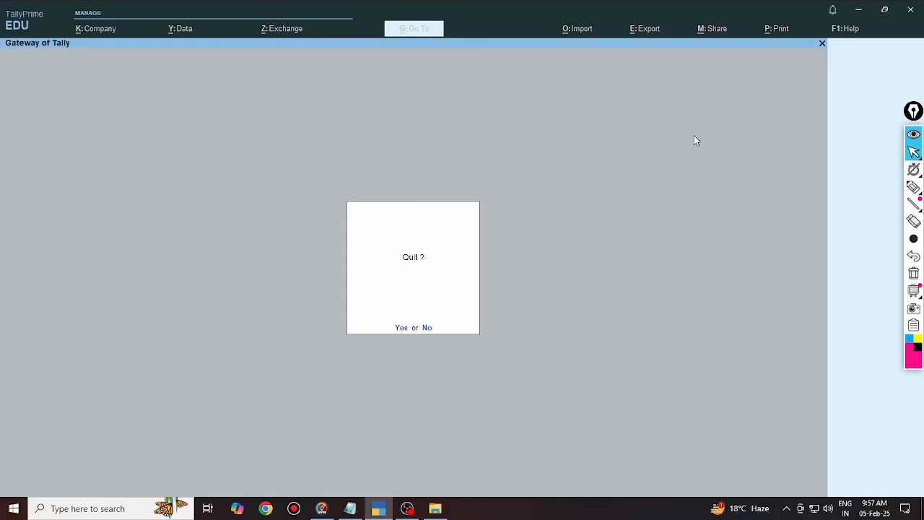
pyautogui.press('Escape')
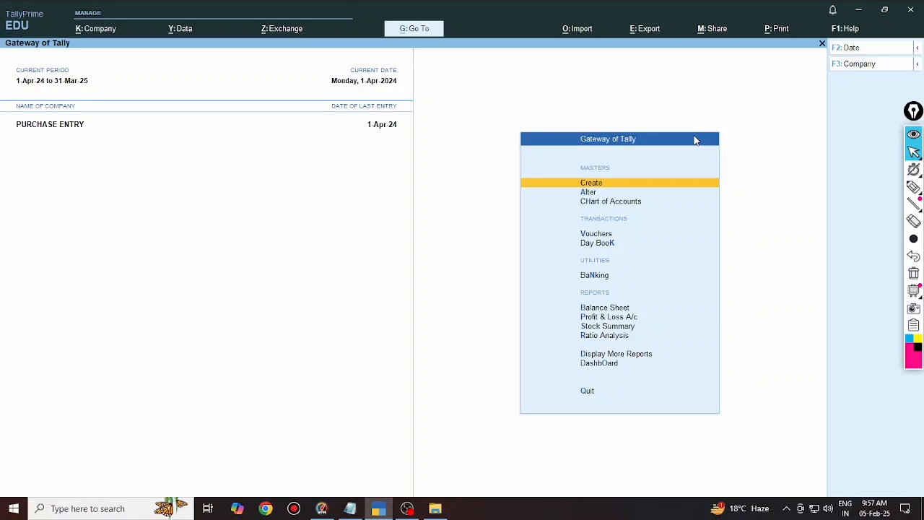
# Start a payment voucher and debit AJAY PVT LTD A/C with 2,04,000.
pyautogui.press('Down')
pyautogui.press('Down')
pyautogui.press('Down')
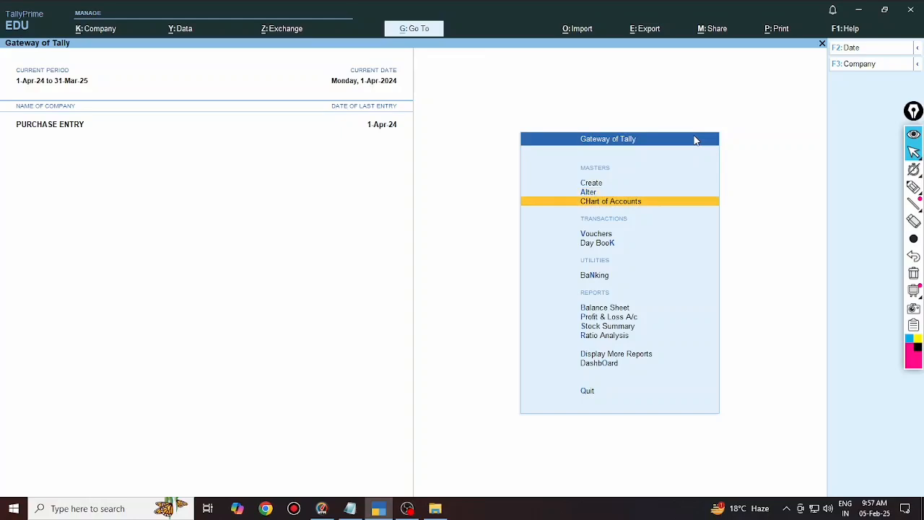
pyautogui.press('Return')
pyautogui.press('F5')
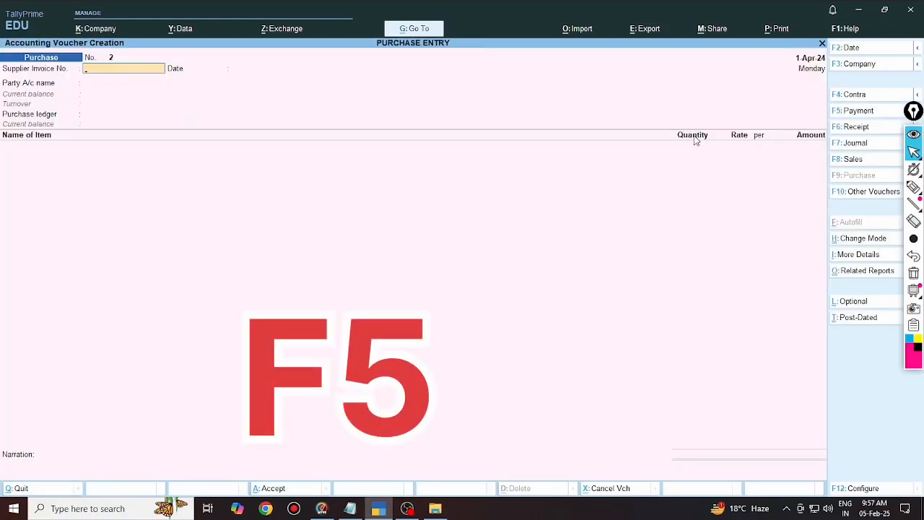
pyautogui.press('Return')
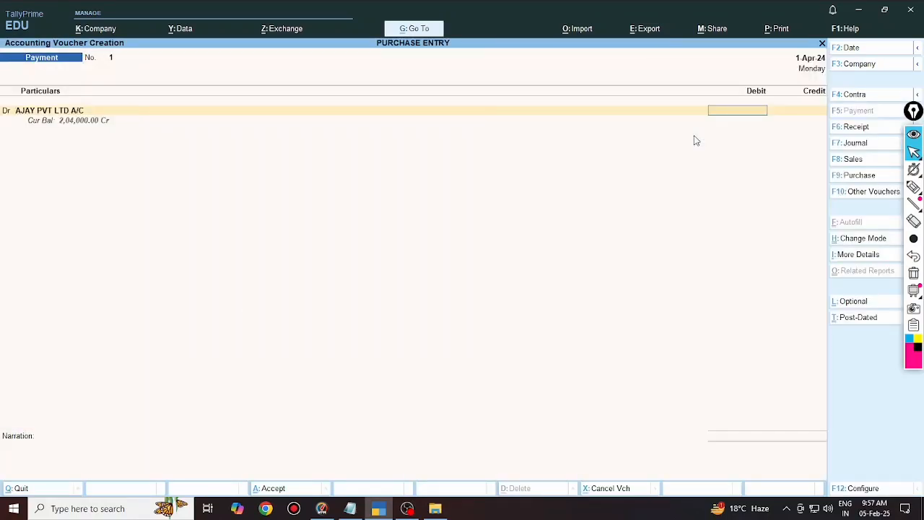
pyautogui.write('204000')
pyautogui.press('Return')
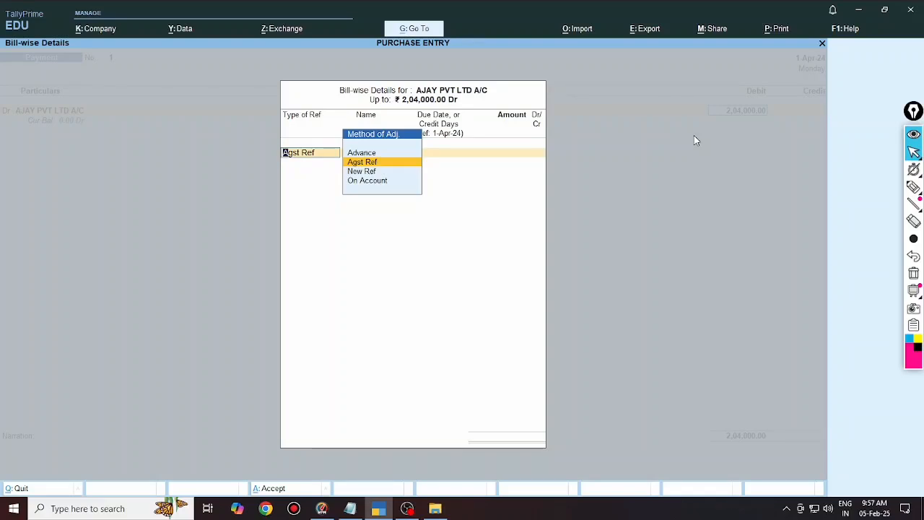
# Adjust the payment as Agst Ref against the pending bill 1ABC78_2024 for 2,04,000 Dr.
pyautogui.press('Return')
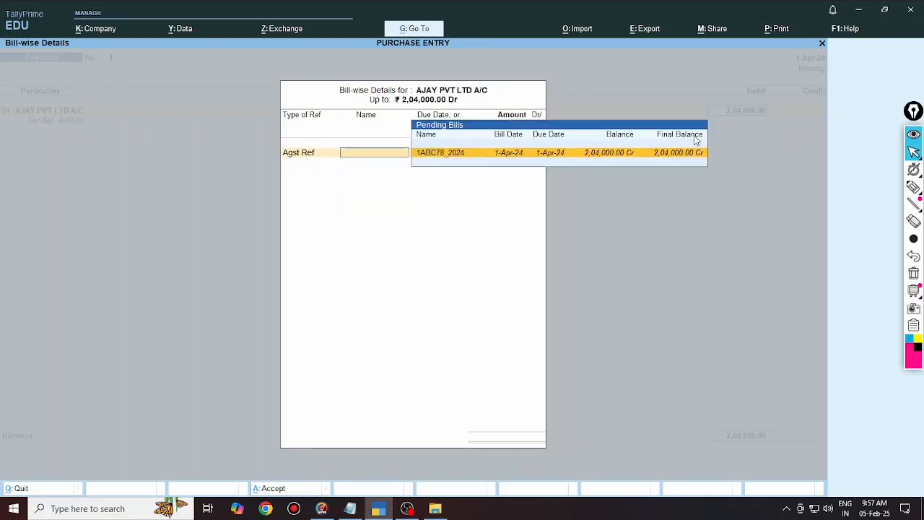
pyautogui.press('Return')
pyautogui.press('Return')
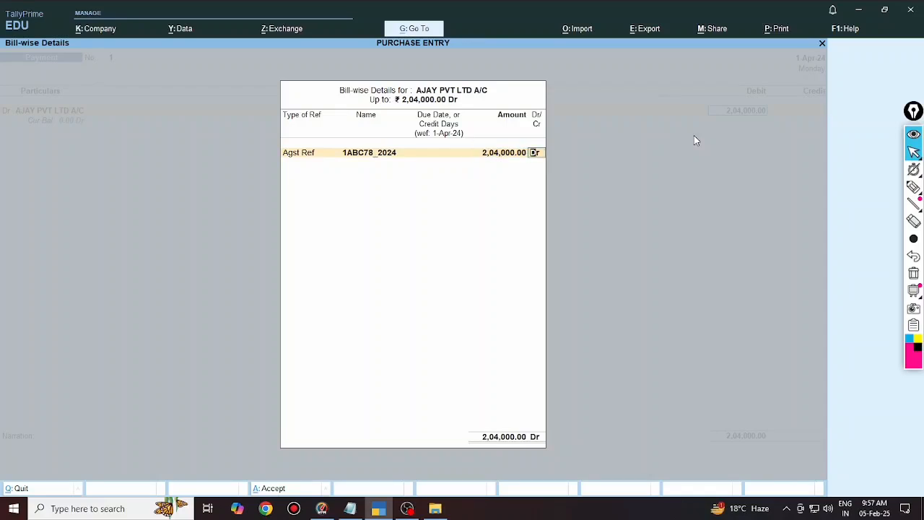
pyautogui.press('Return')
pyautogui.press('Return')
# Credit Cash with 2,04,000, then accept the payment voucher and leave voucher entry for the Gateway of Tally.
pyautogui.press('Down')
pyautogui.press('Down')
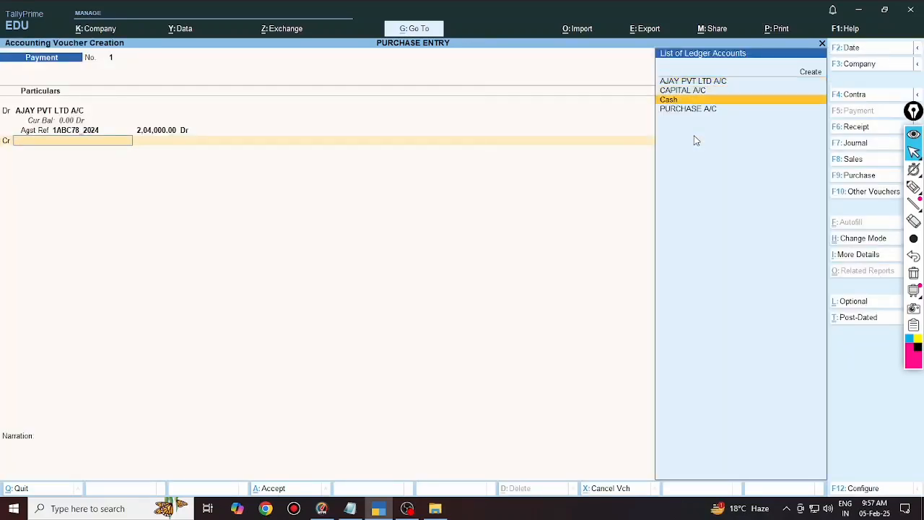
pyautogui.press('Return')
pyautogui.press('Return')
pyautogui.press('Return')
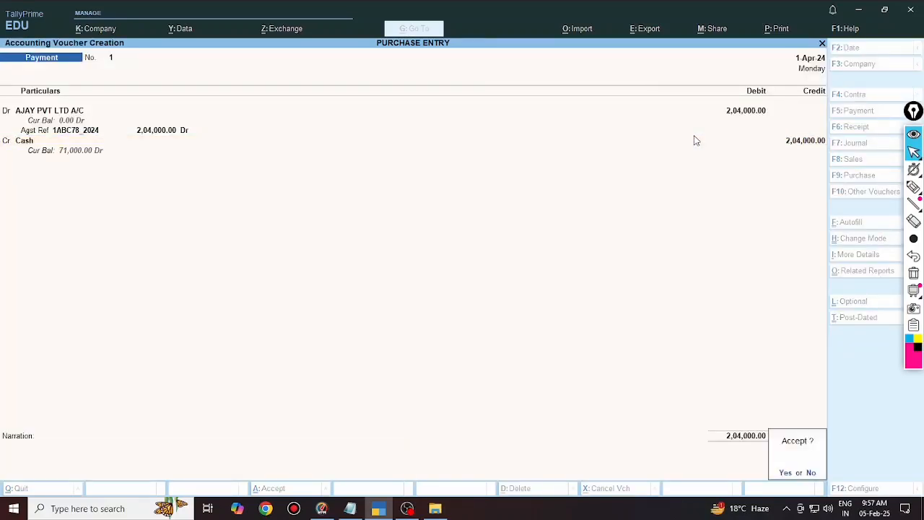
pyautogui.press('Return')
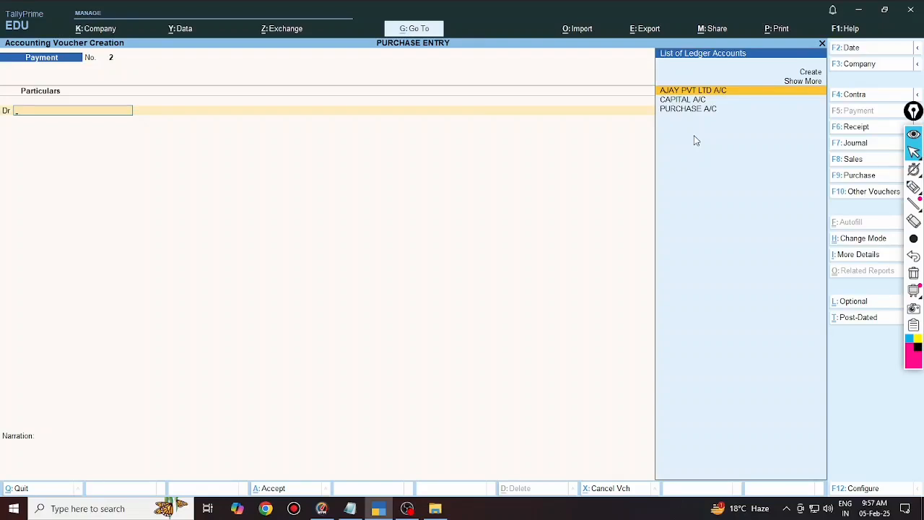
pyautogui.press('Escape')
pyautogui.press('Return')
pyautogui.press('Escape')
pyautogui.press('Escape')
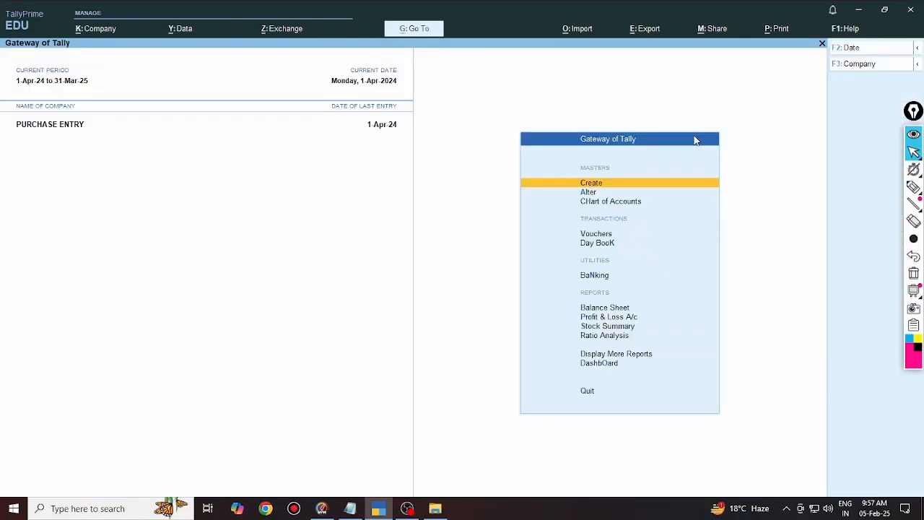
# Open the Statements of Accounts reports from the additional reports.
pyautogui.press('Down')
pyautogui.press('Down')
pyautogui.press('Down')
pyautogui.press('Down')
pyautogui.press('Down')
pyautogui.press('Down')
pyautogui.press('Down')
pyautogui.press('Down')
pyautogui.press('Down')
pyautogui.press('Down')
pyautogui.press('Down')
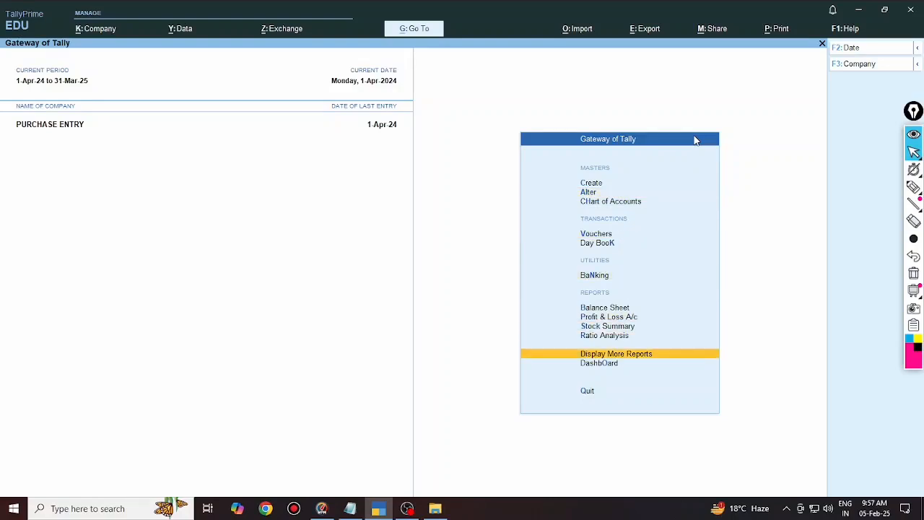
pyautogui.press('Up')
pyautogui.press('Return')
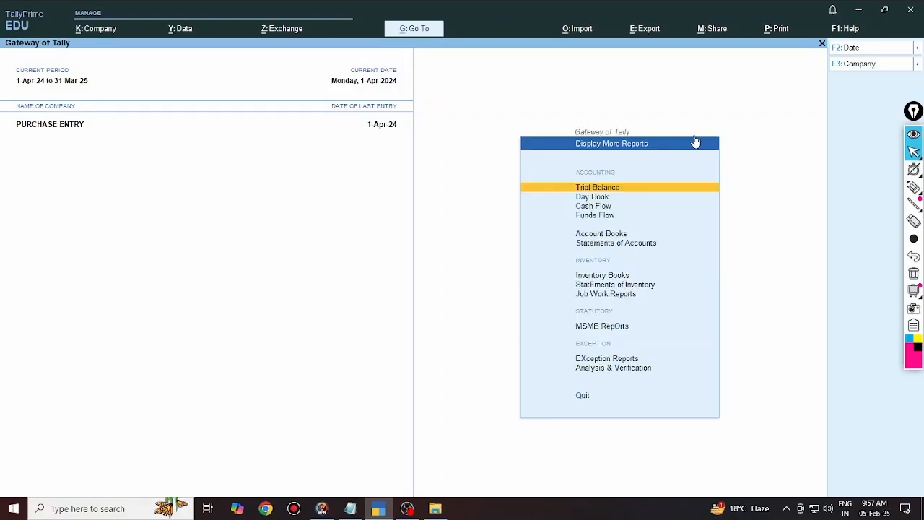
pyautogui.press('Down')
pyautogui.press('Down')
pyautogui.press('Down')
pyautogui.press('Down')
pyautogui.press('Down')
pyautogui.press('Return')
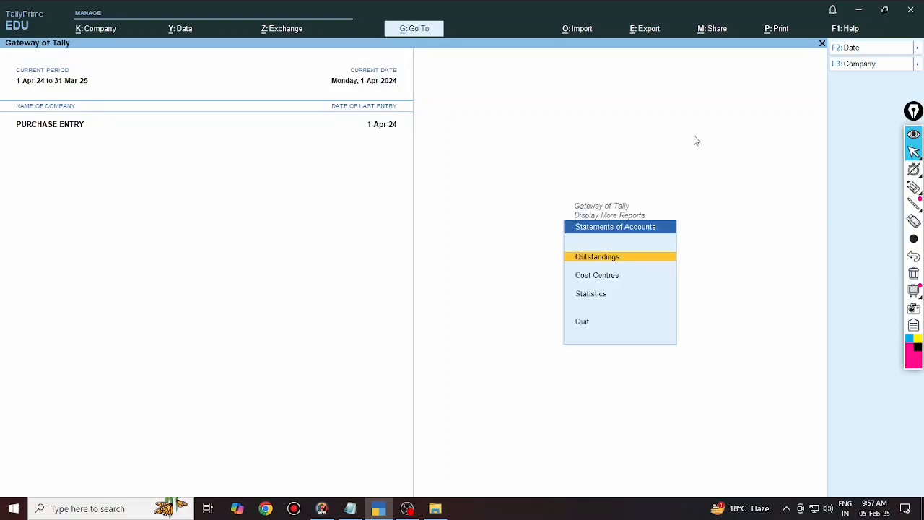
# Check the ledger outstandings of AJAY PVT LTD A/C for pending bills, then return to the Display More Reports list.
pyautogui.press('Return')
pyautogui.press('Down')
pyautogui.press('Down')
pyautogui.press('Return')
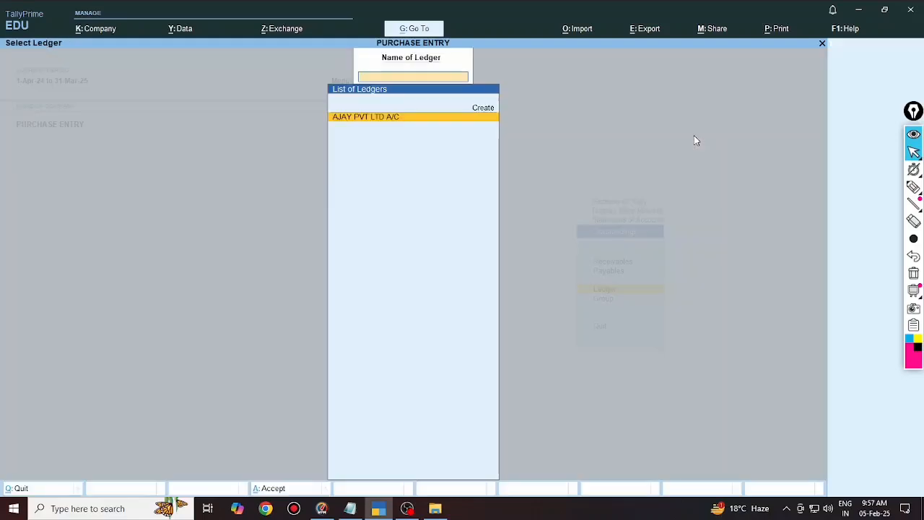
pyautogui.press('Return')
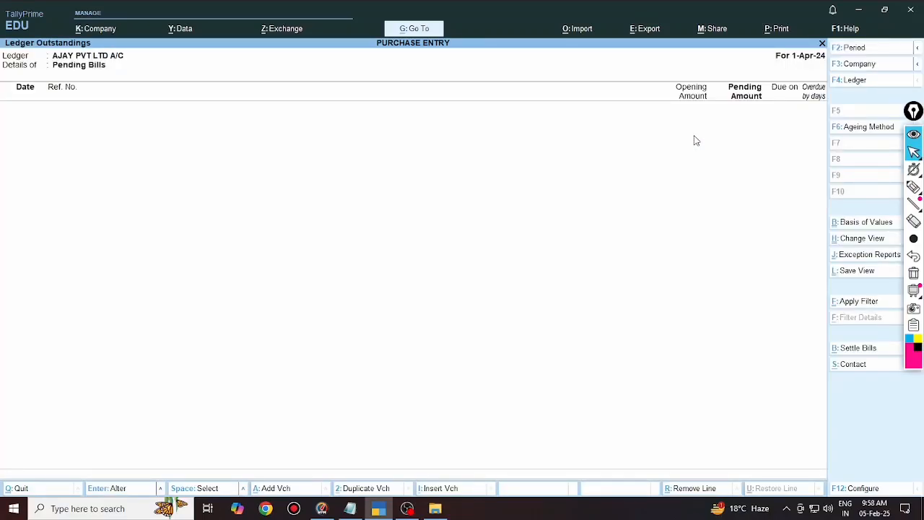
pyautogui.press('Escape')
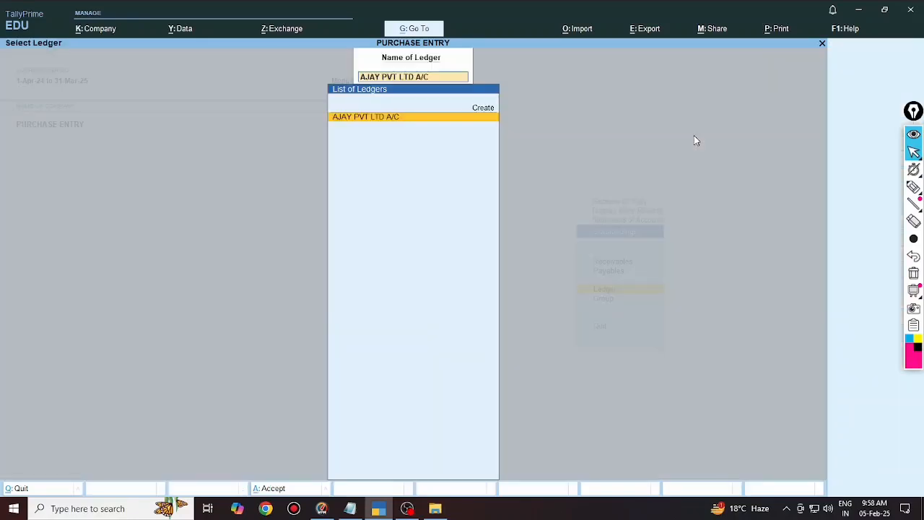
pyautogui.press('Escape')
pyautogui.press('Escape')
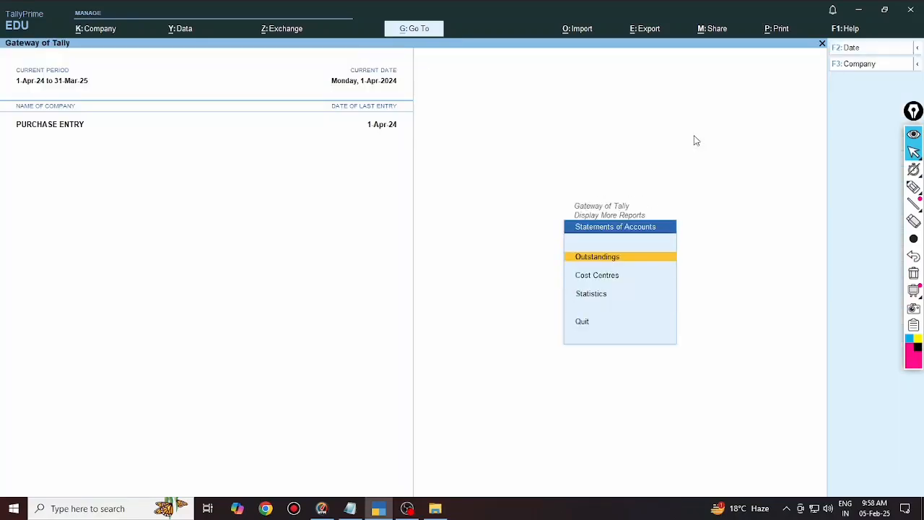
pyautogui.press('Escape')
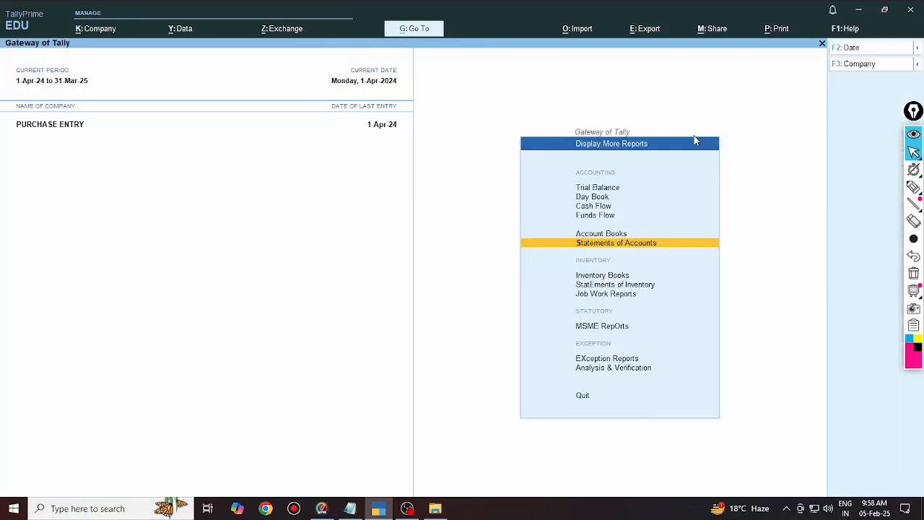
# Review the ledger vouchers of AJAY PVT LTD A/C in the account books, then return to the Display More Reports list.
pyautogui.press('Up')
pyautogui.press('Return')
pyautogui.press('Down')
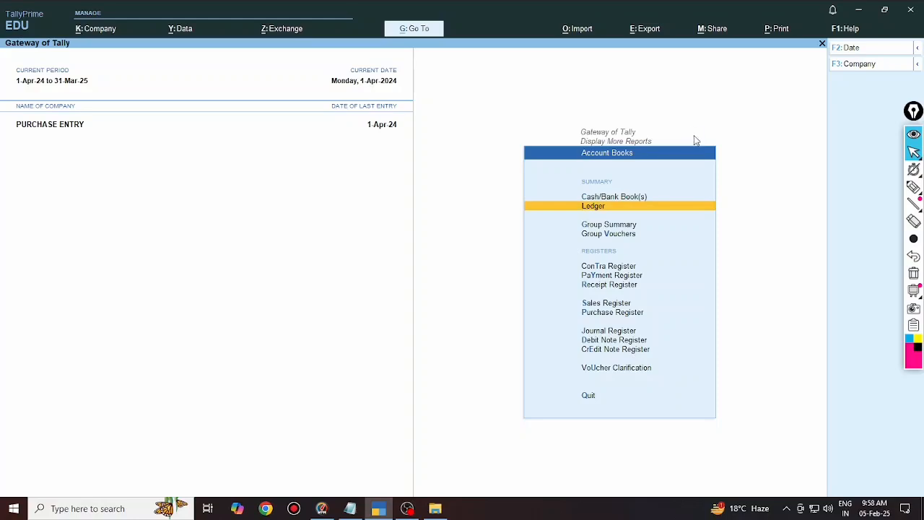
pyautogui.press('Return')
pyautogui.press('Return')
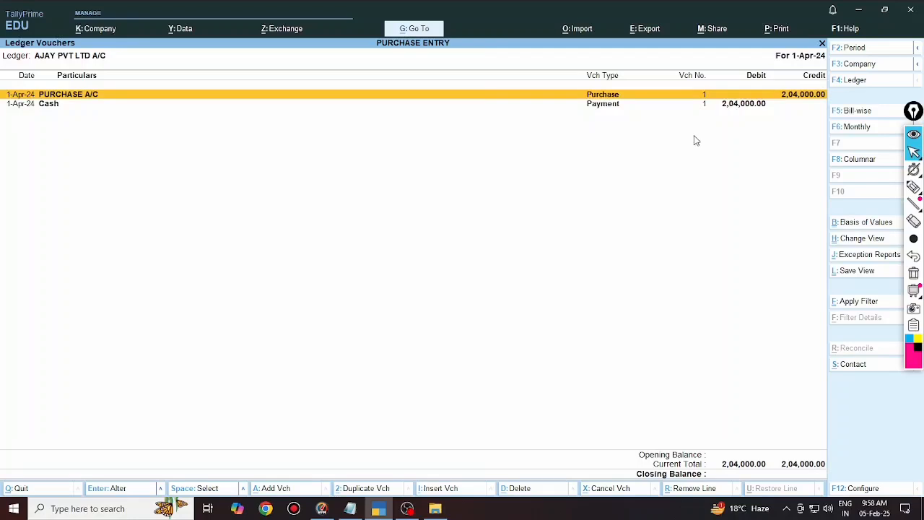
pyautogui.press('Escape')
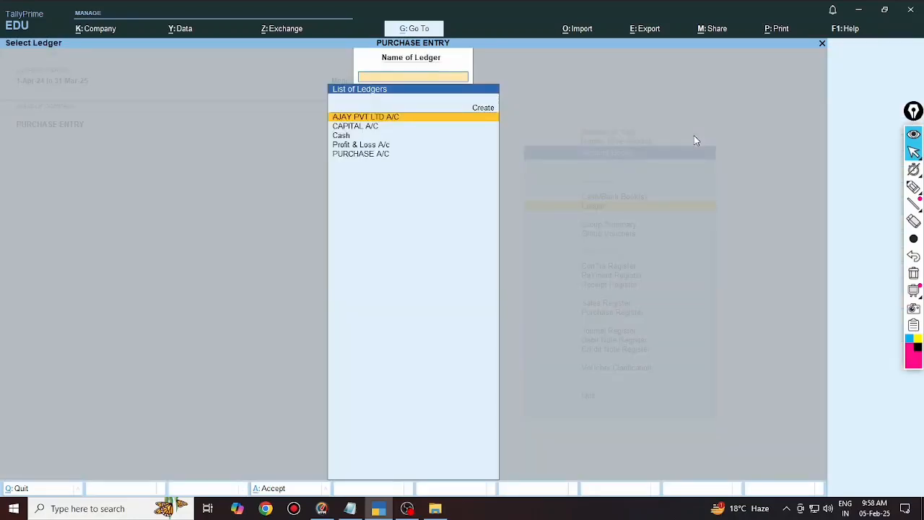
pyautogui.press('Escape')
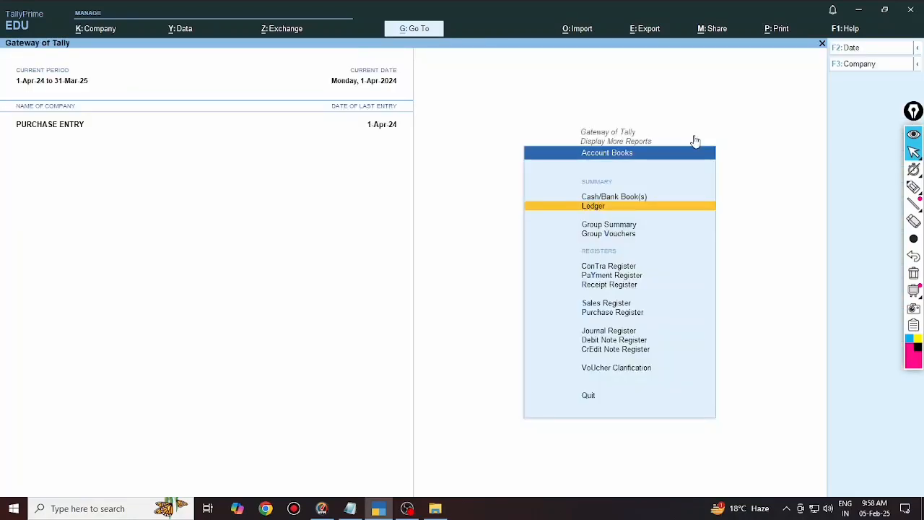
pyautogui.press('Escape')
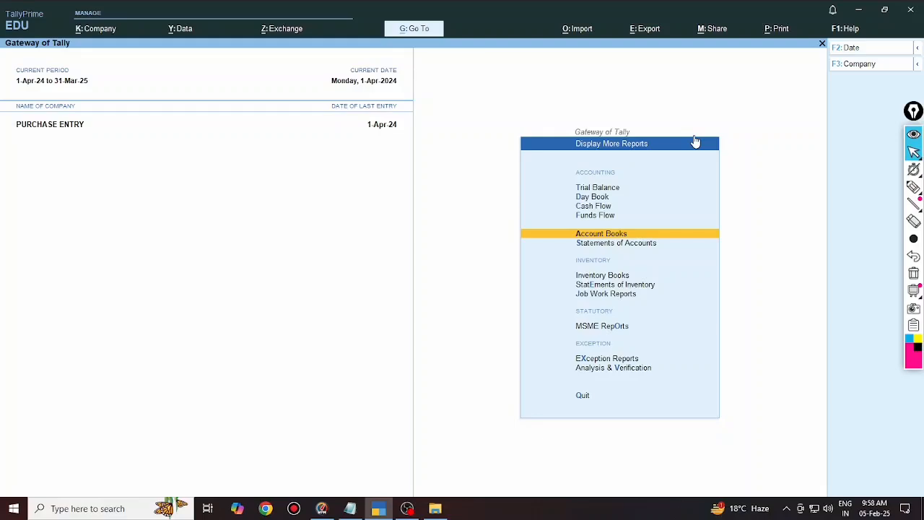
# Open the Day Book to review the vouchers recorded for 1-Apr-24.
pyautogui.press('Up')
pyautogui.press('Up')
pyautogui.press('Up')
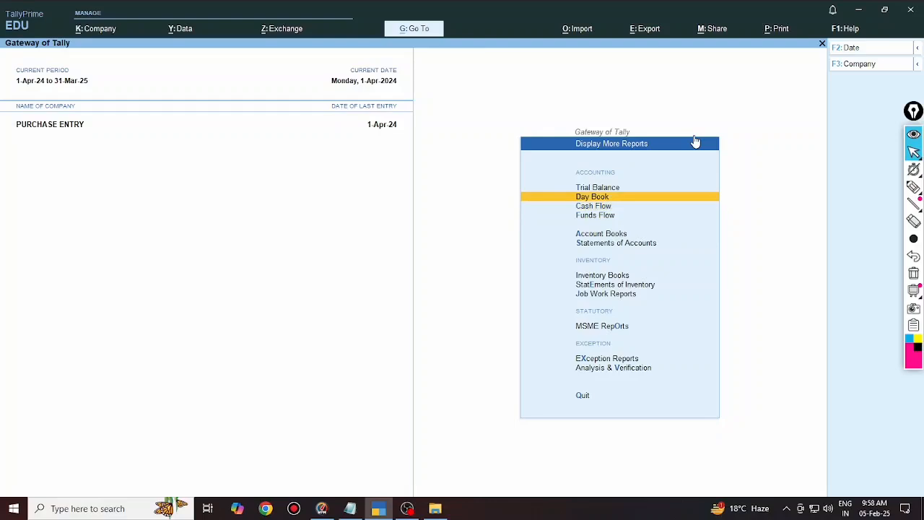
pyautogui.press('Return')
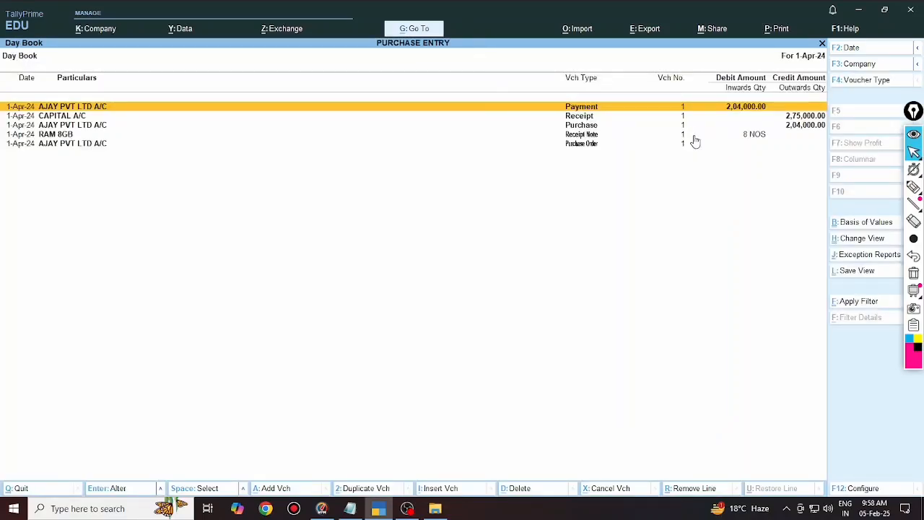